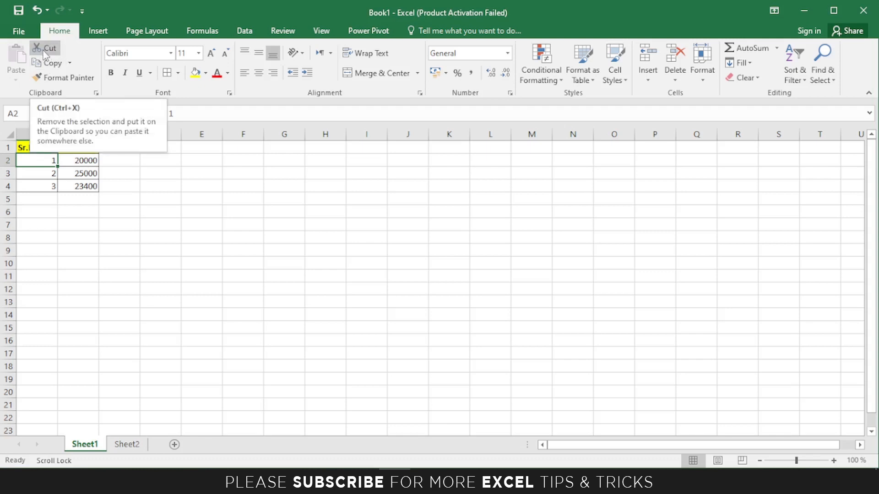
Cut the Sr.No/Salary table to H7, then undo the move.
left_click_drag(23, 145, 71, 186)
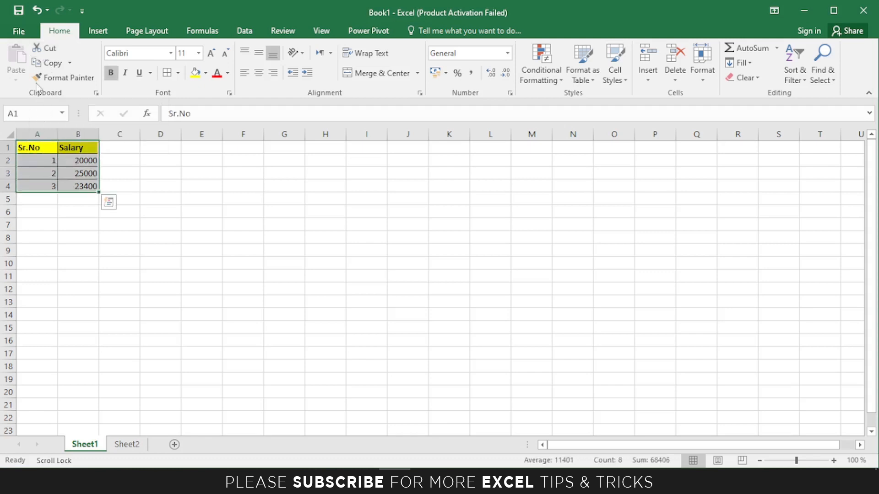
left_click(46, 62)
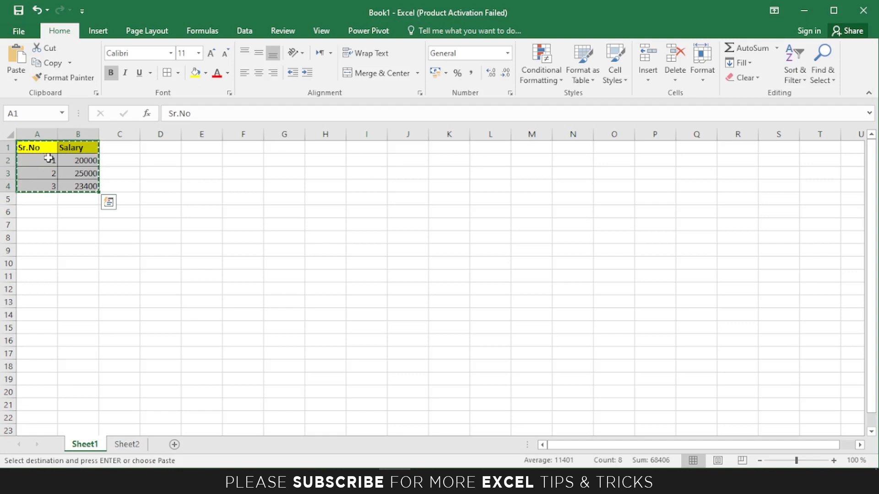
left_click(325, 226)
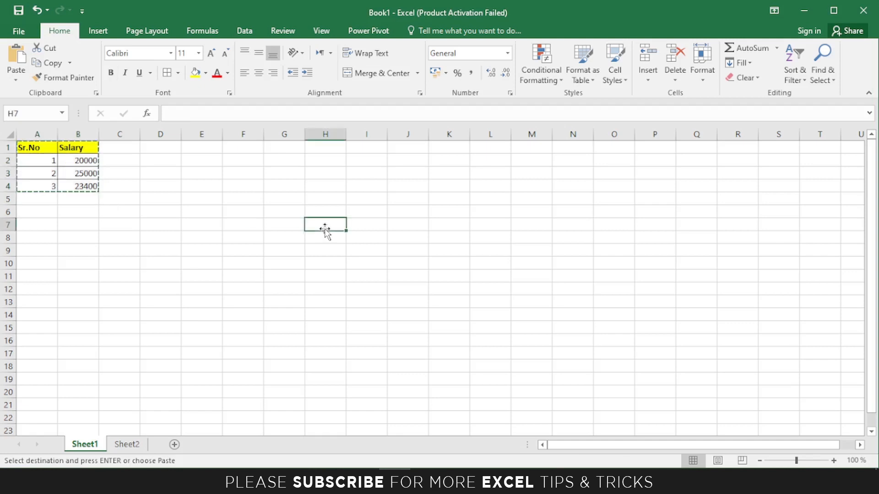
left_click(16, 55)
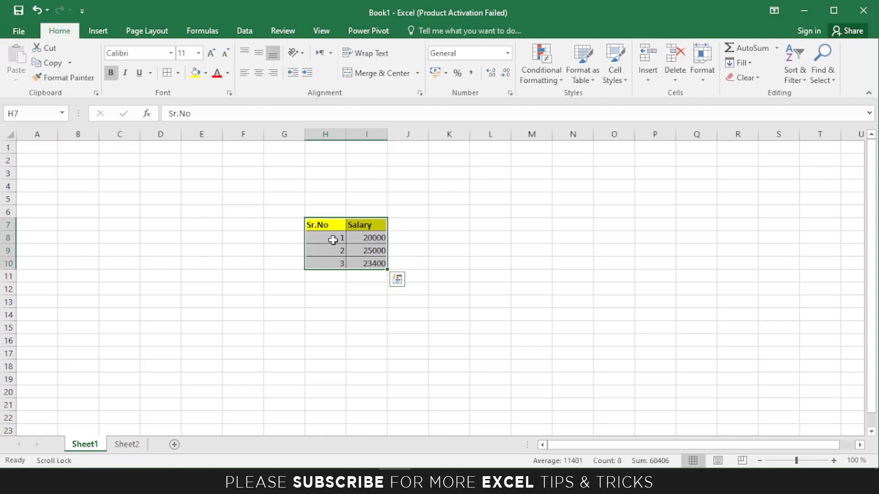
key("ctrl+z")
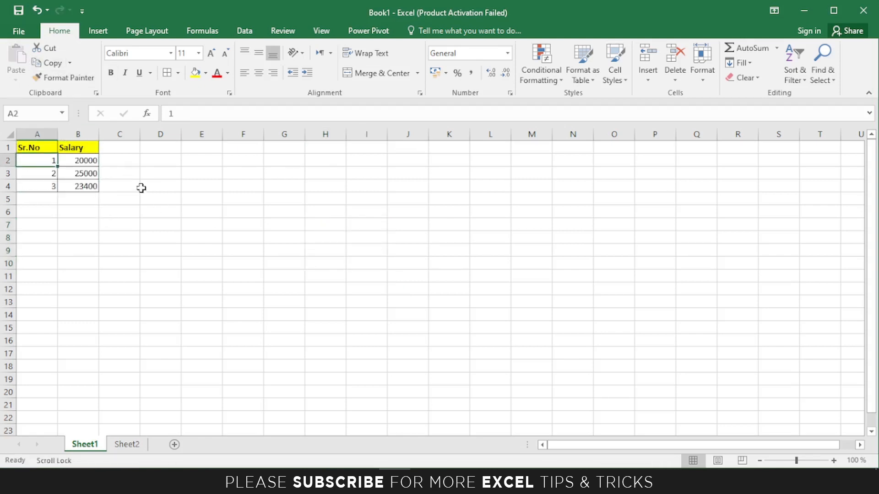
Copy the A1:B4 table and paste copies at F6 and B11.
left_click(30, 149)
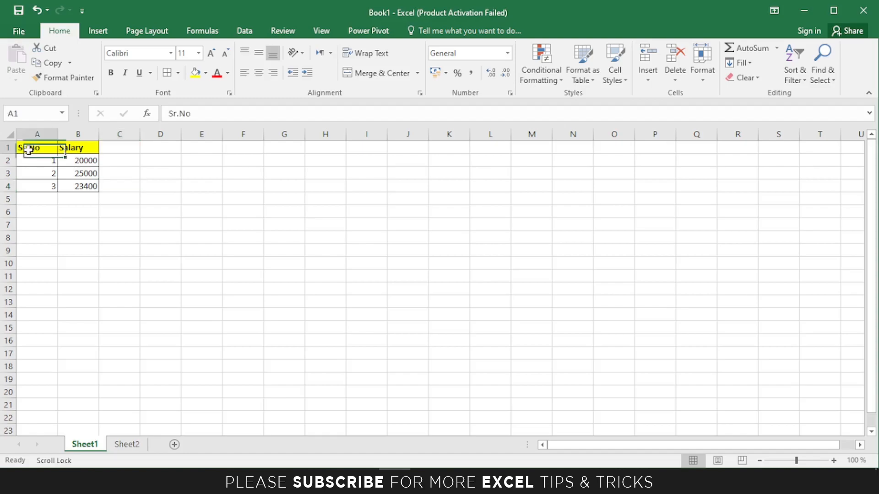
left_click_drag(27, 146, 81, 184)
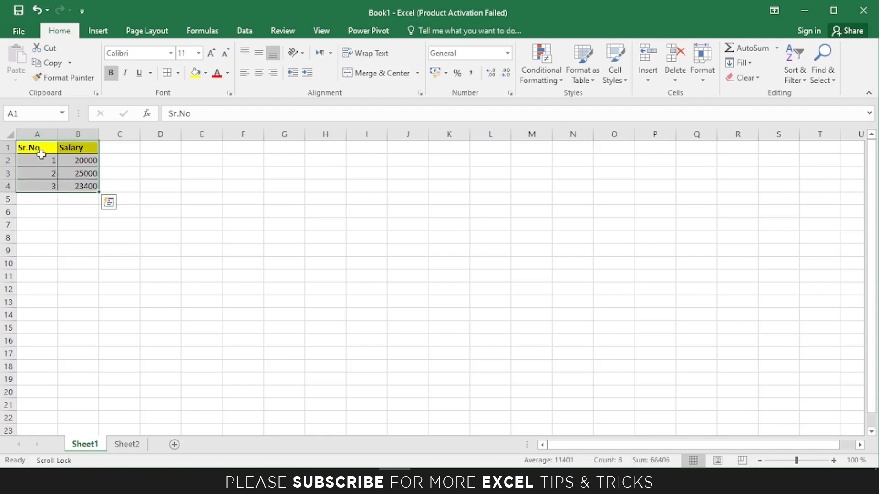
left_click(51, 64)
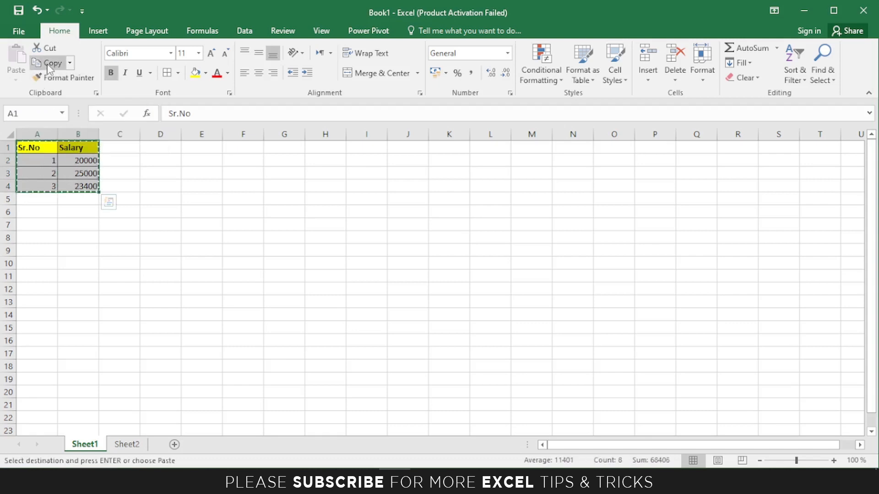
left_click(246, 210)
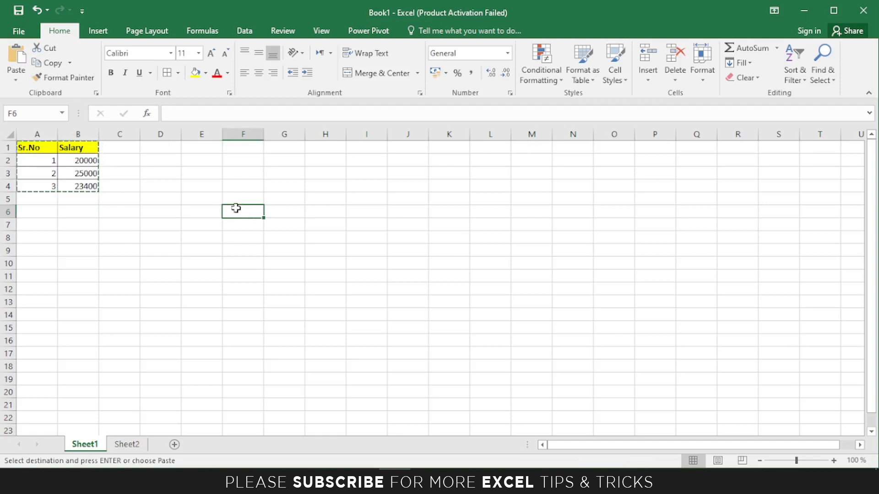
left_click(16, 56)
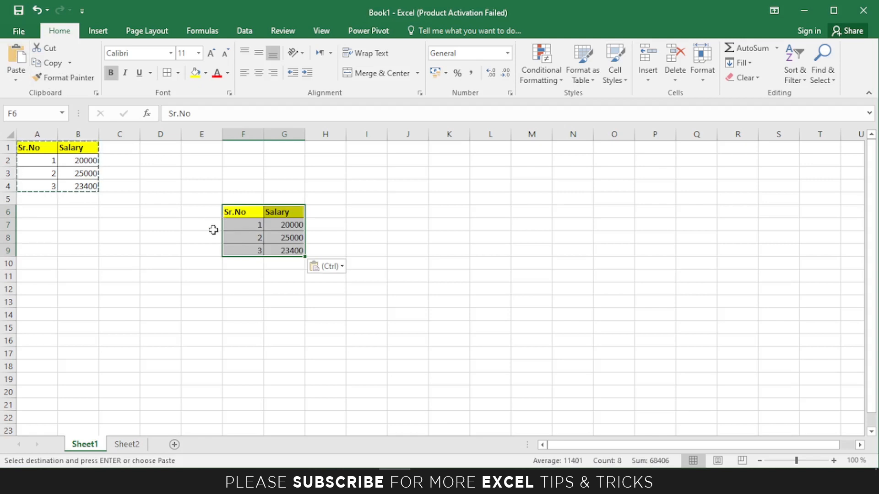
left_click(82, 274)
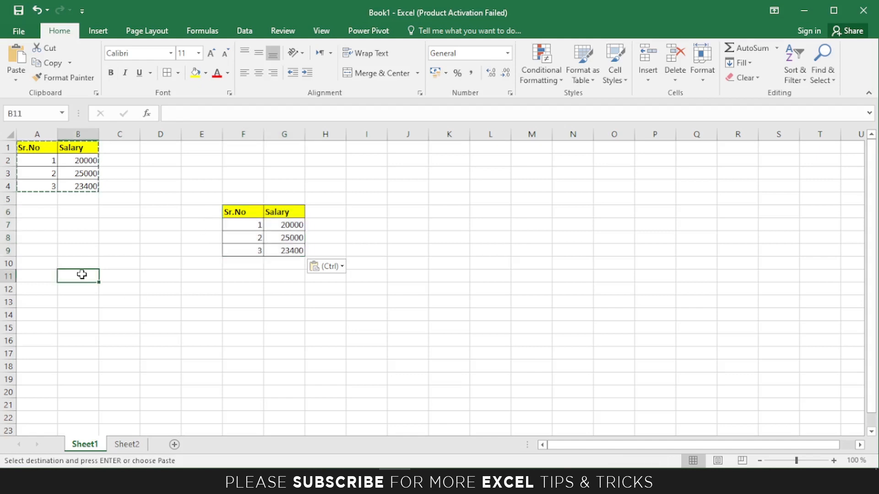
left_click(17, 56)
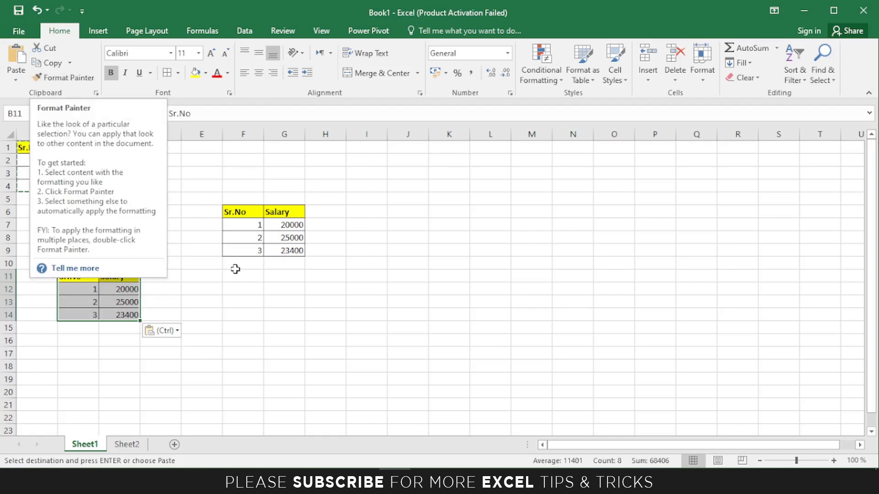
Enter the word Text in cell I9.
left_click(367, 252)
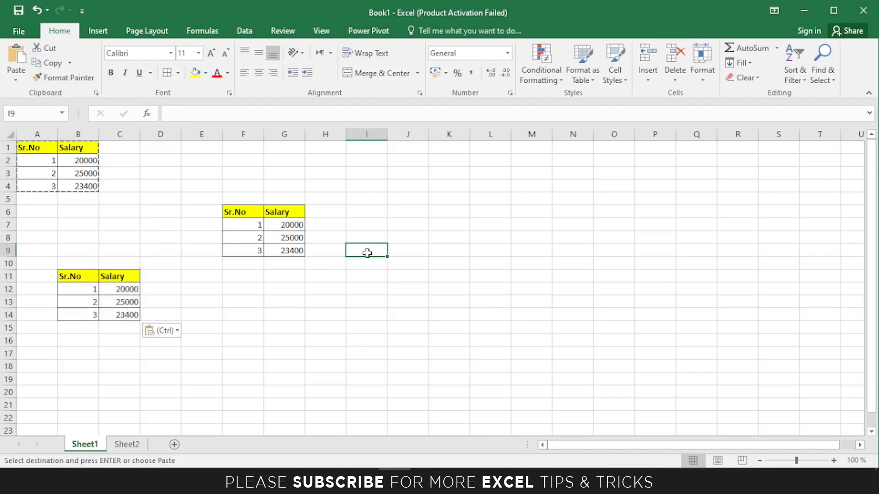
type("Text")
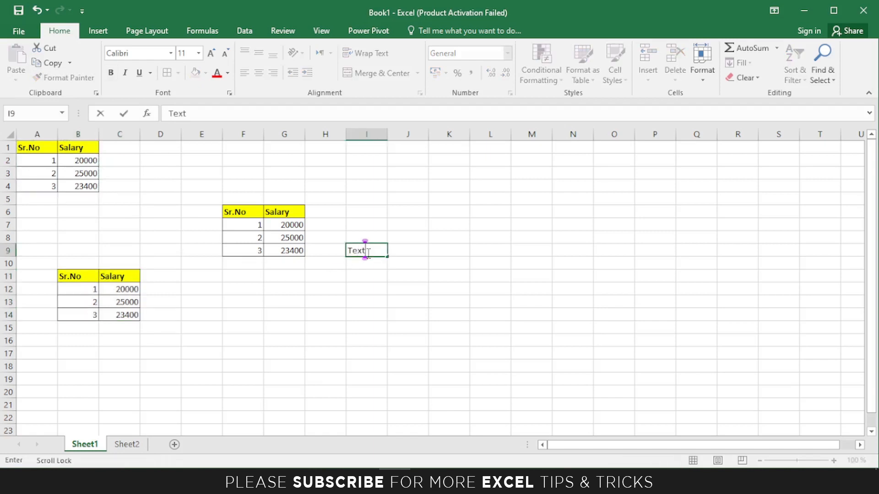
key("Return")
Copy the Salary header's yellow bold formatting from G6 onto I9 with Format Painter.
left_click(277, 212)
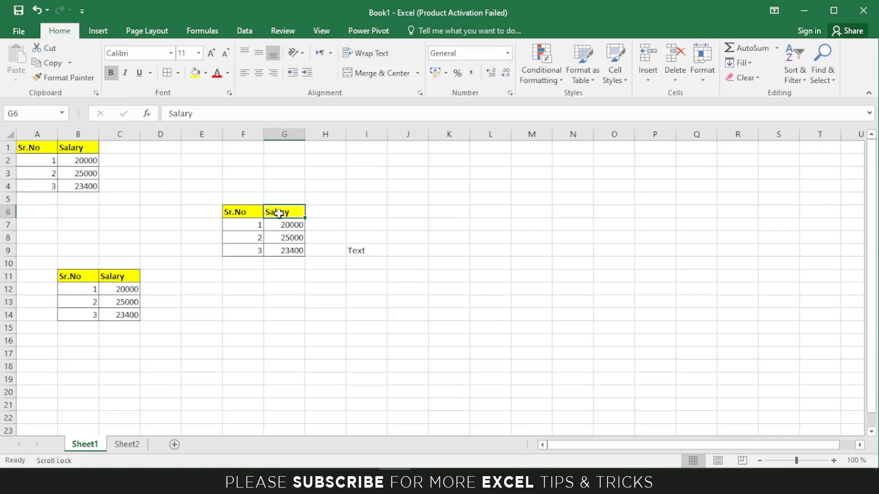
left_click(364, 251)
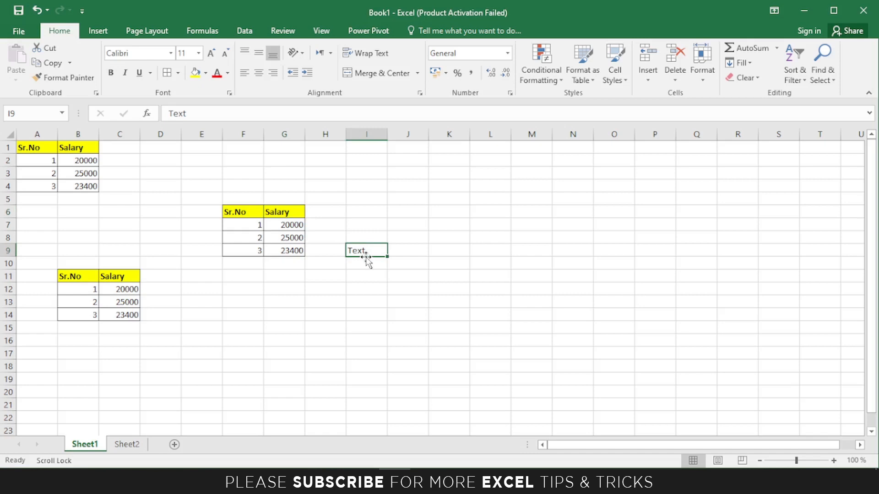
left_click(276, 212)
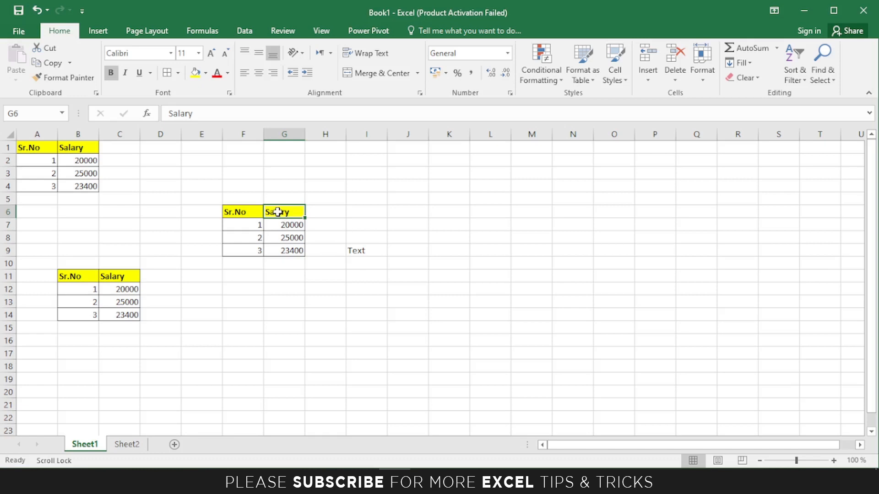
left_click(66, 79)
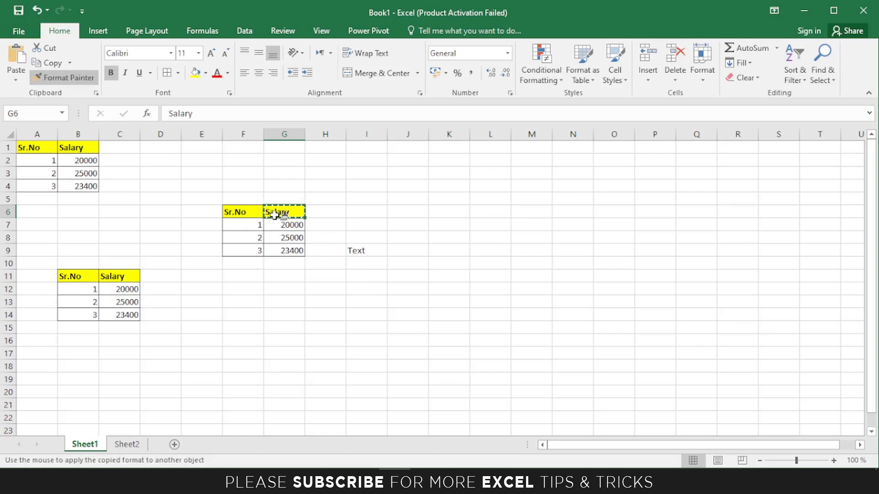
left_click(356, 251)
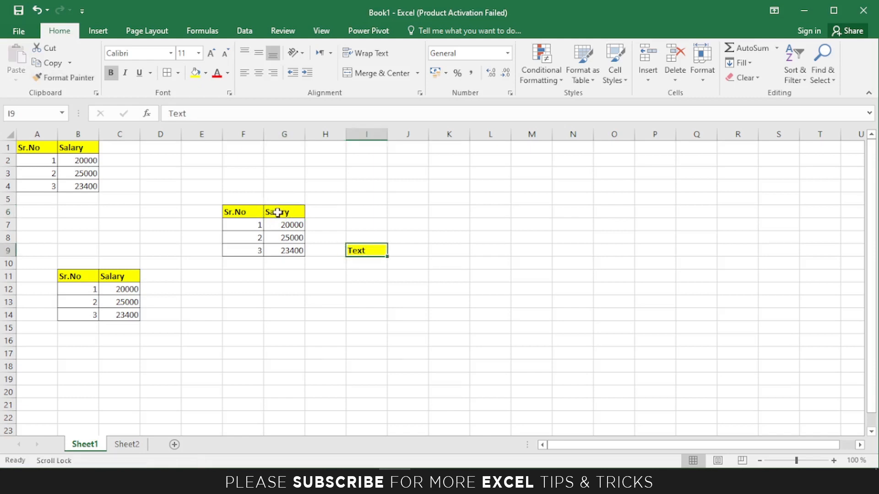
left_click(381, 287)
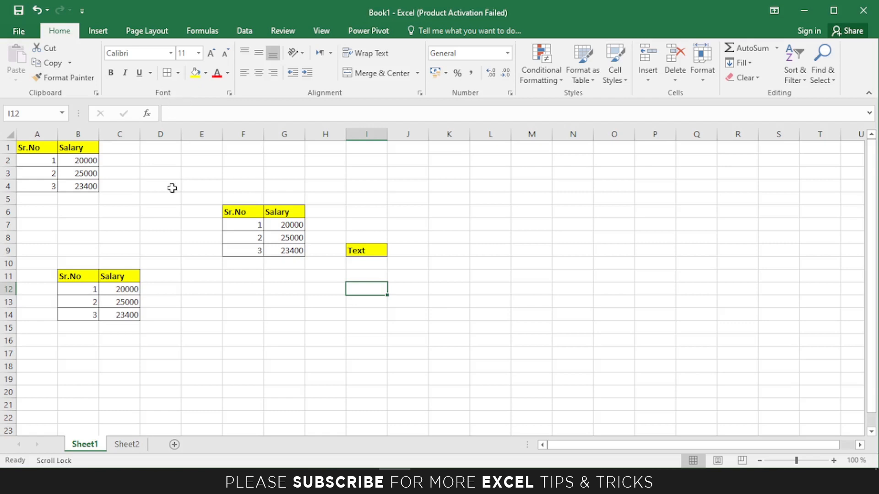
Type Test into cell F13 and leave its font as Calibri.
scroll(172, 187, "down", 1)
left_click(254, 277)
type("Test")
key("Return")
left_click(252, 274)
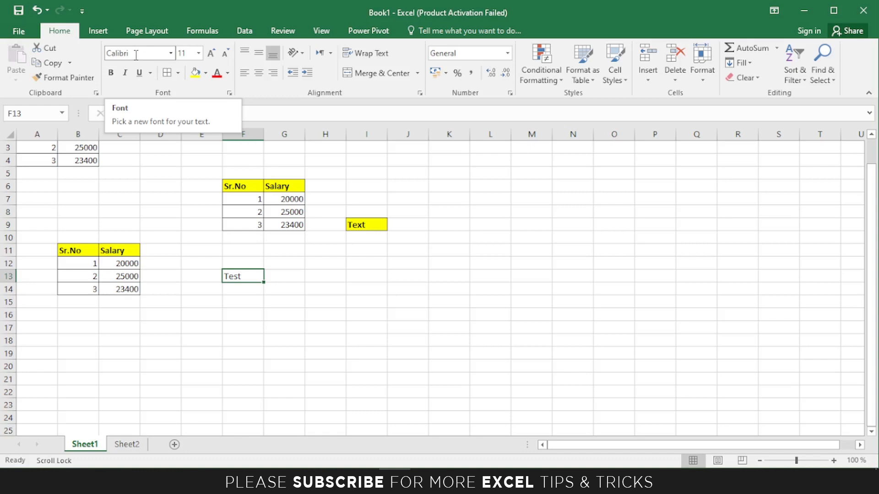
left_click(171, 53)
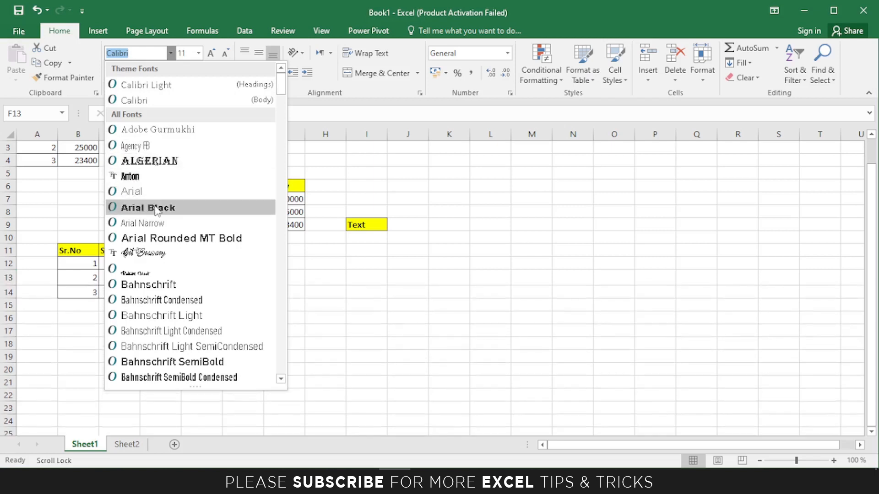
left_click(127, 101)
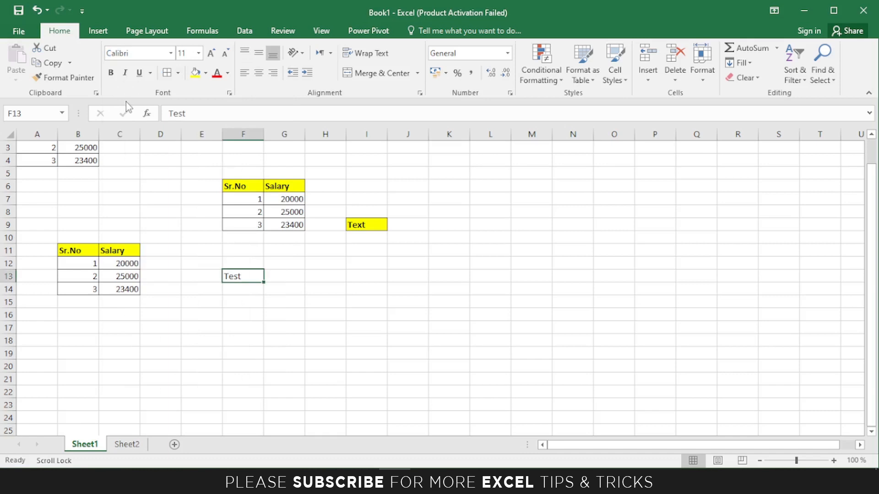
Try font size 15 on Test, then set it back to 11.
left_click(187, 54)
type("15")
key("Return")
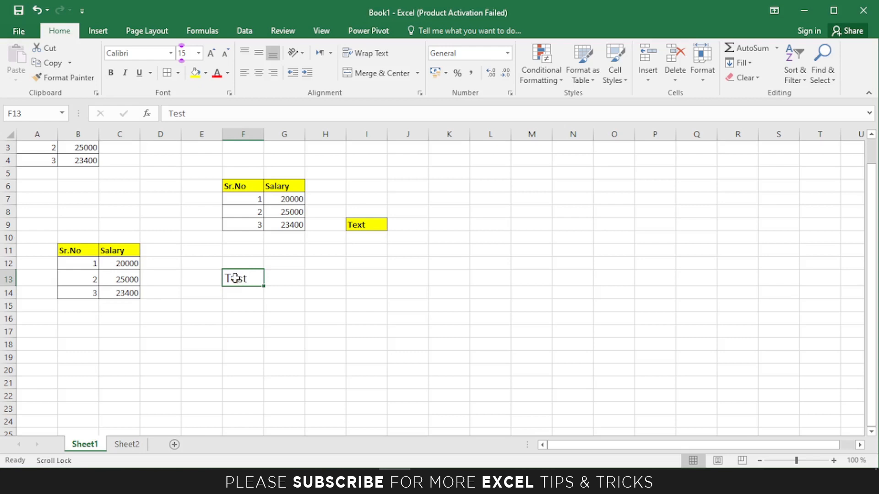
left_click(198, 53)
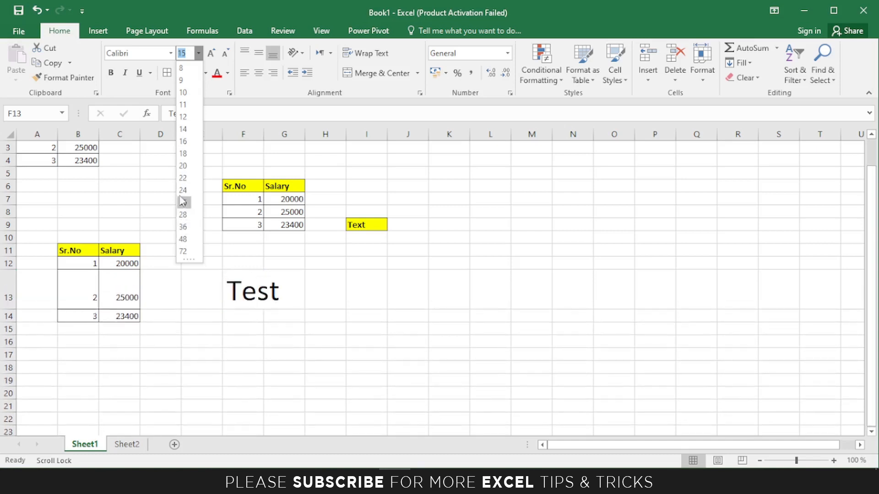
left_click(182, 106)
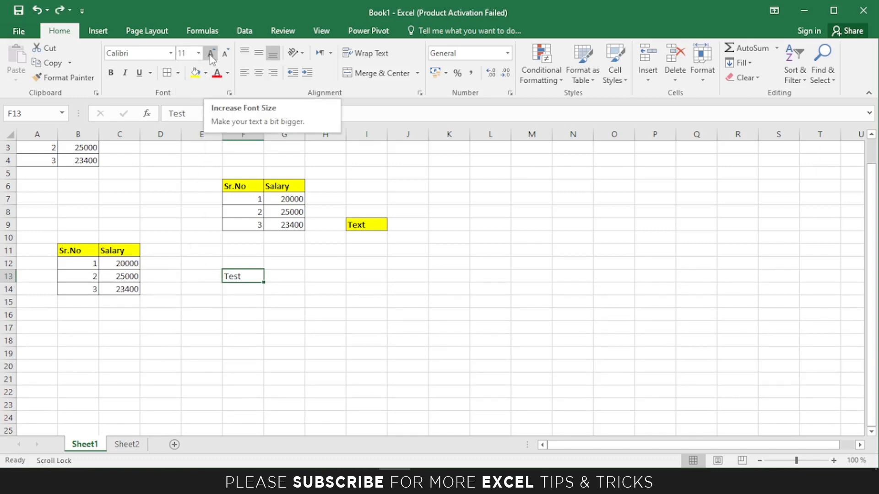
Step Test's font size up to 18, then back down to 12.
left_click(211, 54)
left_click(211, 53)
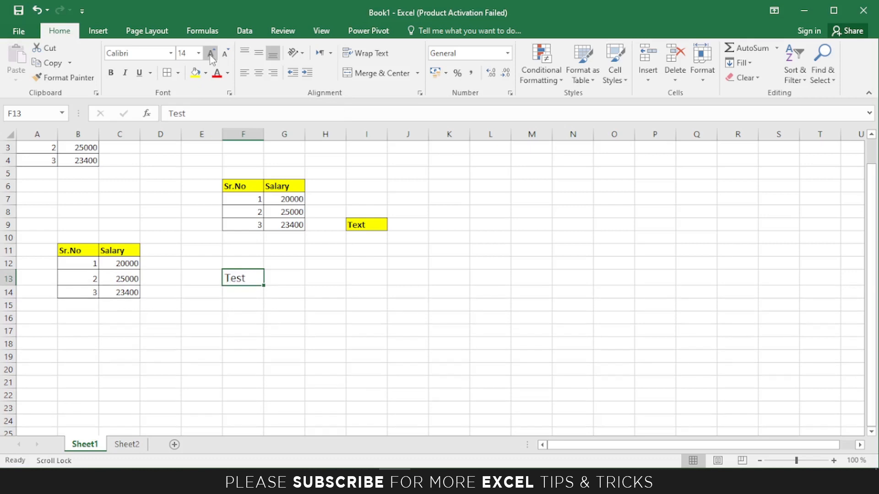
left_click(210, 53)
left_click(211, 53)
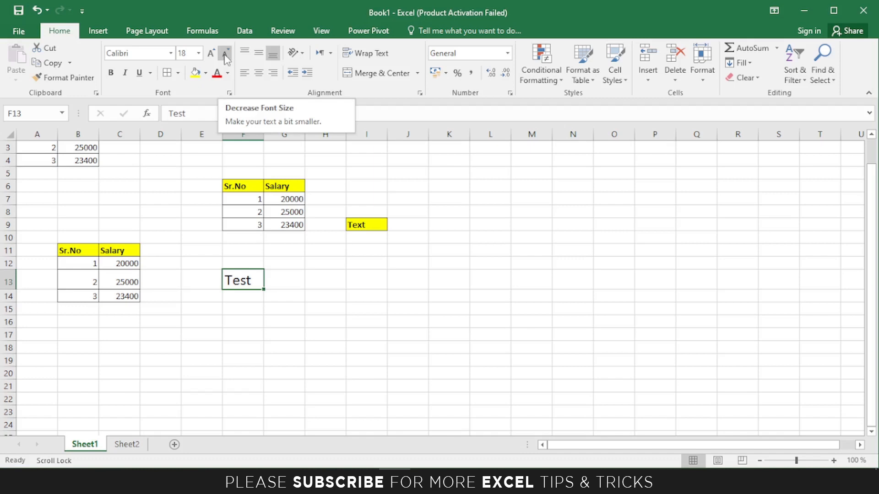
left_click(225, 53)
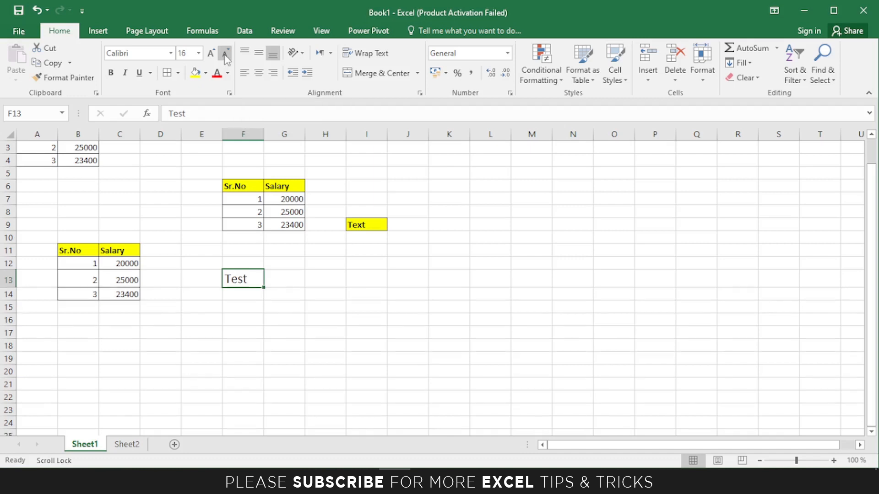
left_click(225, 54)
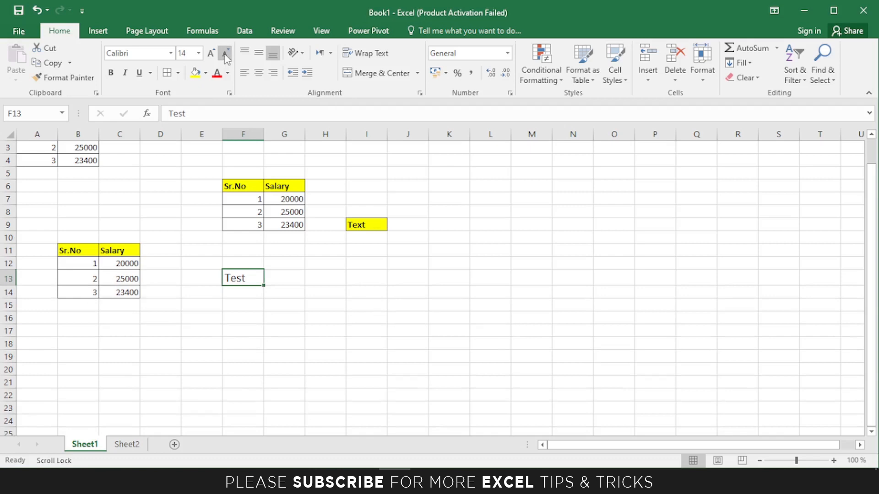
left_click(225, 54)
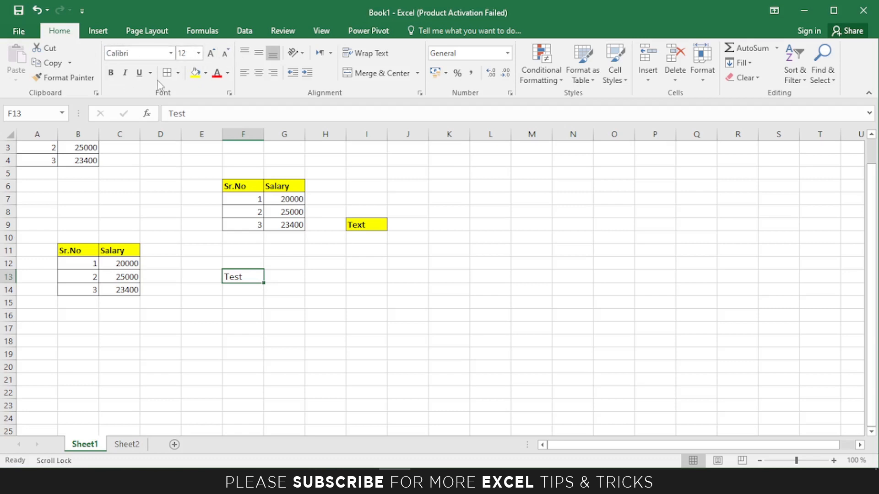
Toggle bold on and off for Test, ending unbolded, and make it italic.
left_click(110, 74)
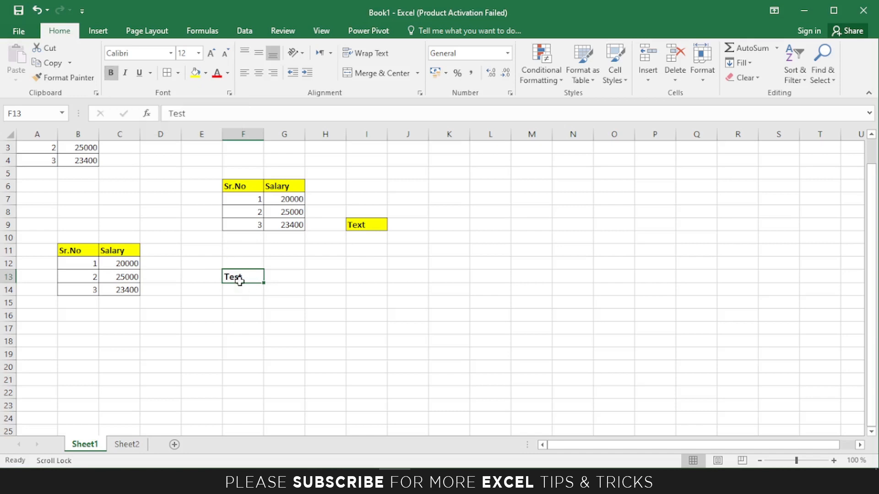
scroll(241, 283, "up", 3, "ctrl")
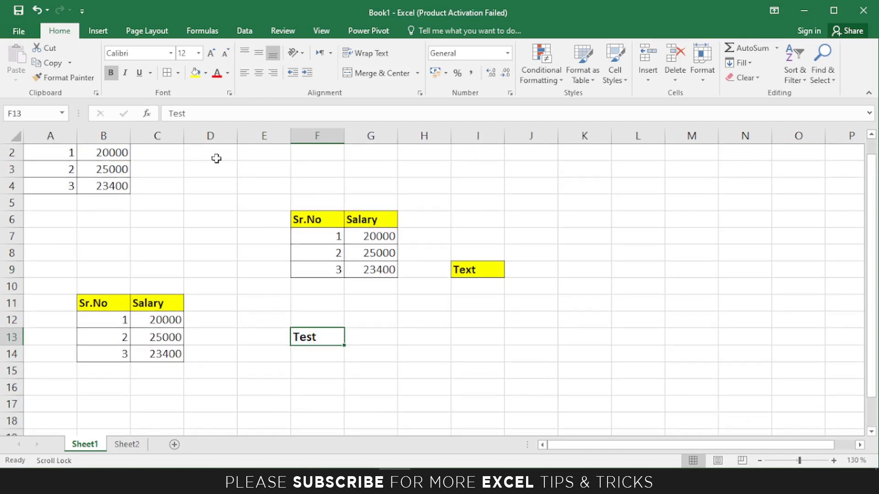
left_click(111, 73)
left_click(110, 73)
left_click(110, 74)
left_click(127, 76)
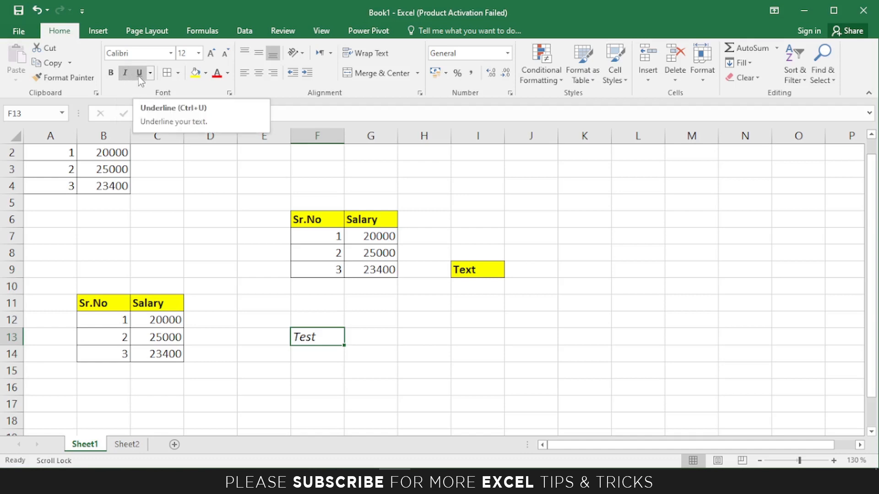
Give Test in F13 a double underline and remove its italic.
left_click(368, 368)
left_click(302, 339)
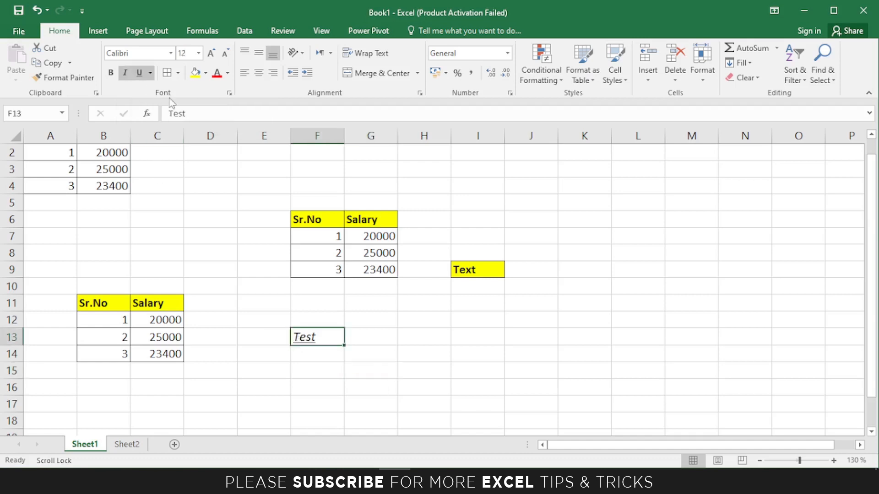
left_click(139, 73)
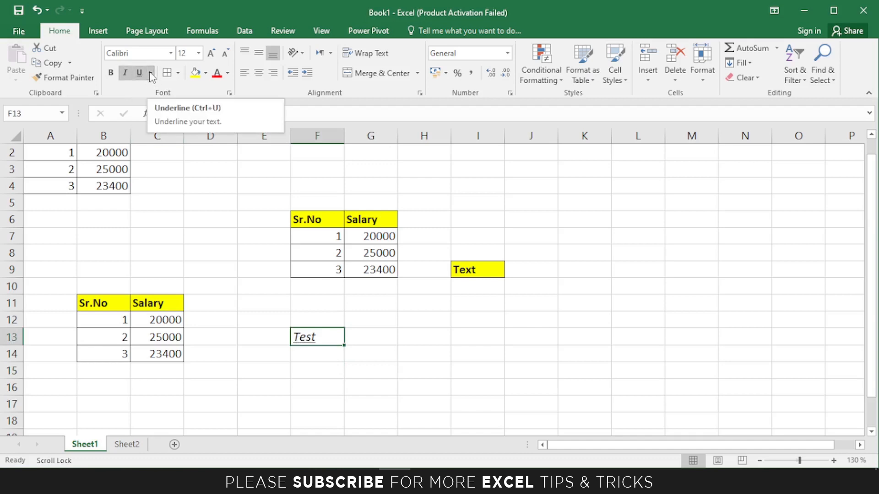
left_click(151, 73)
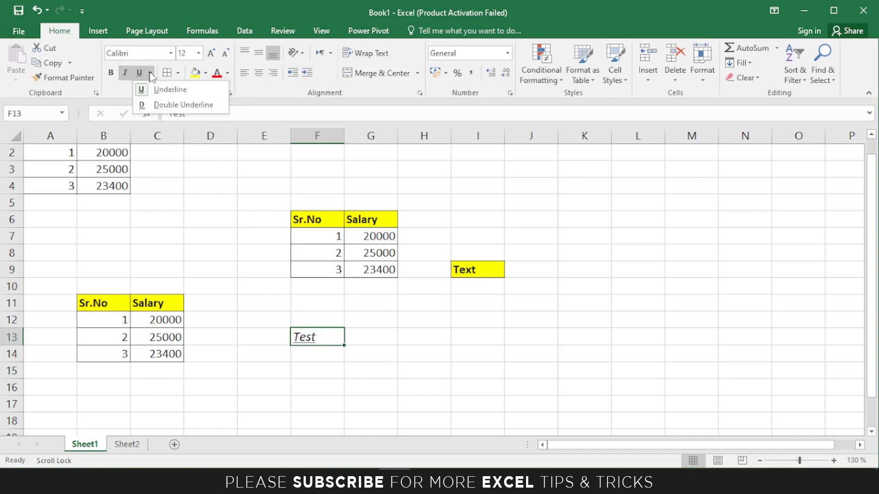
left_click(149, 105)
left_click(241, 267)
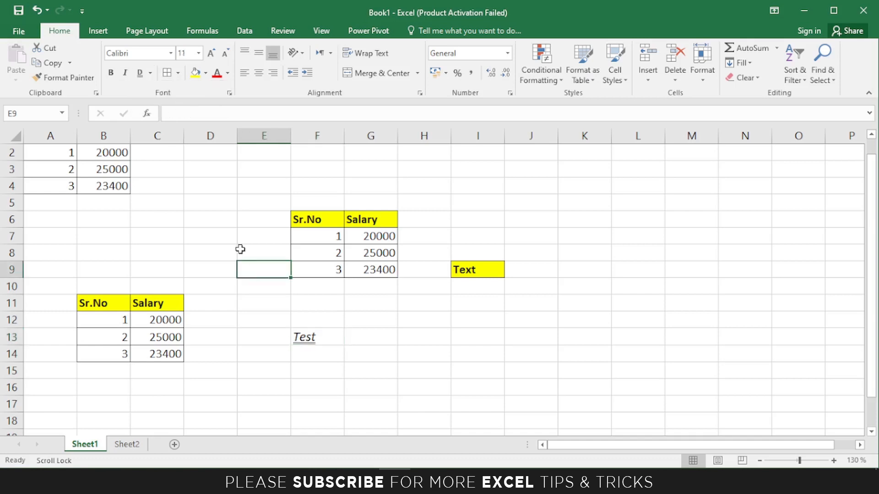
left_click(320, 337)
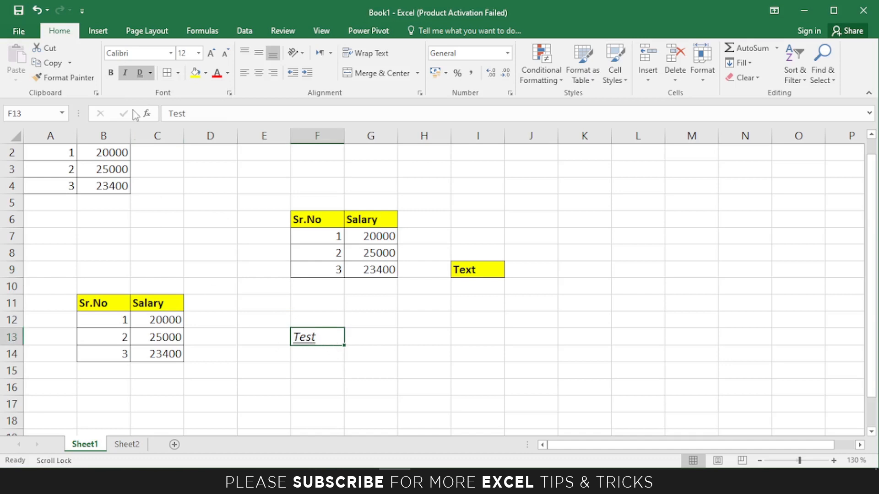
left_click(125, 72)
Remove Test's double underline and try a bottom border on F13.
left_click(138, 77)
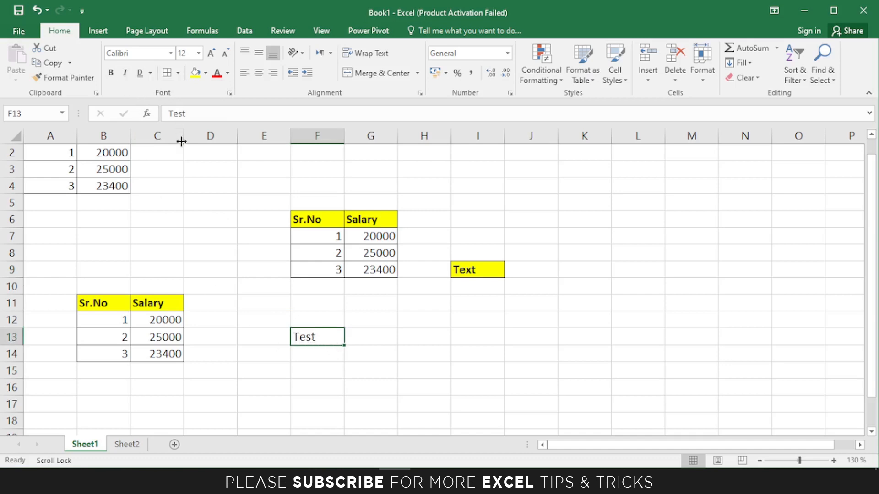
left_click(178, 74)
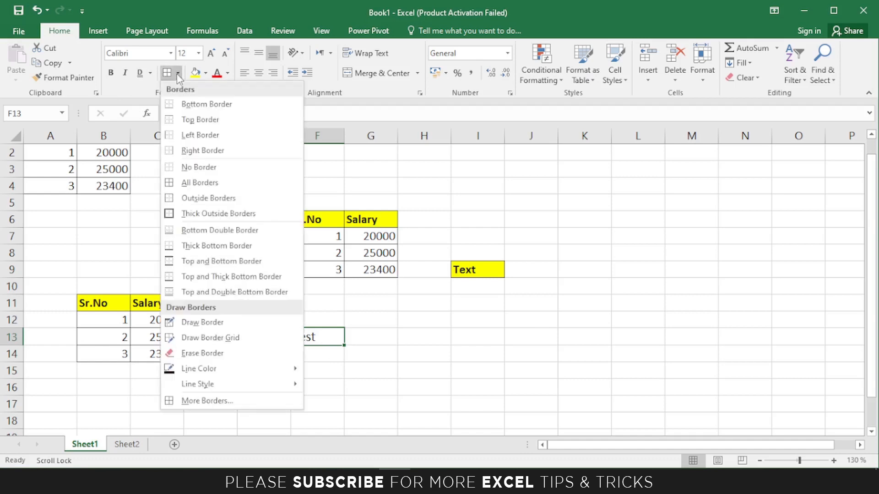
left_click(204, 105)
left_click(367, 350)
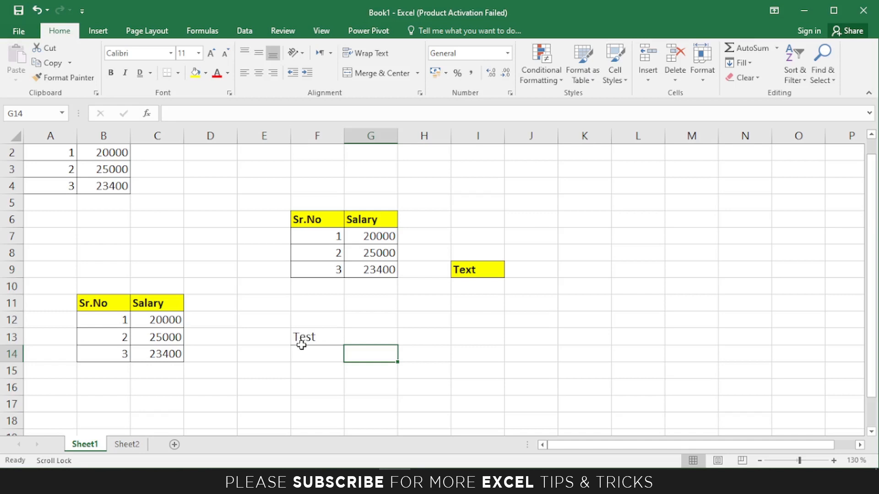
left_click(304, 334)
left_click(178, 73)
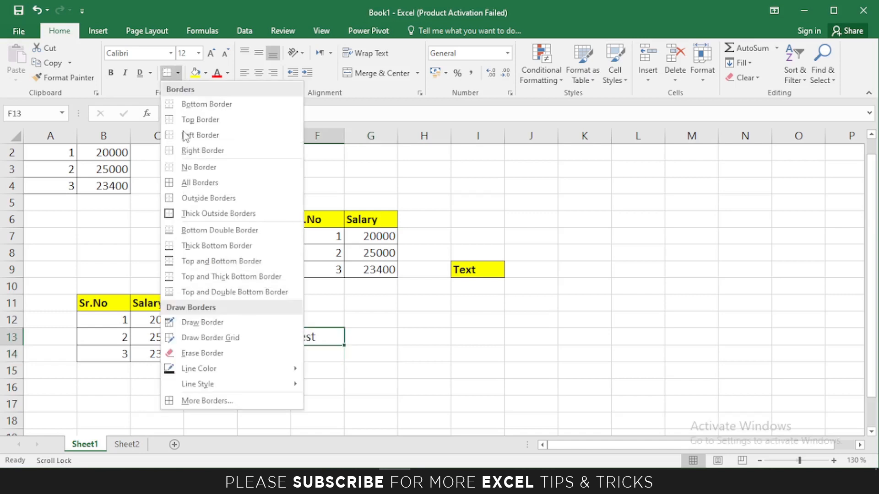
left_click(197, 167)
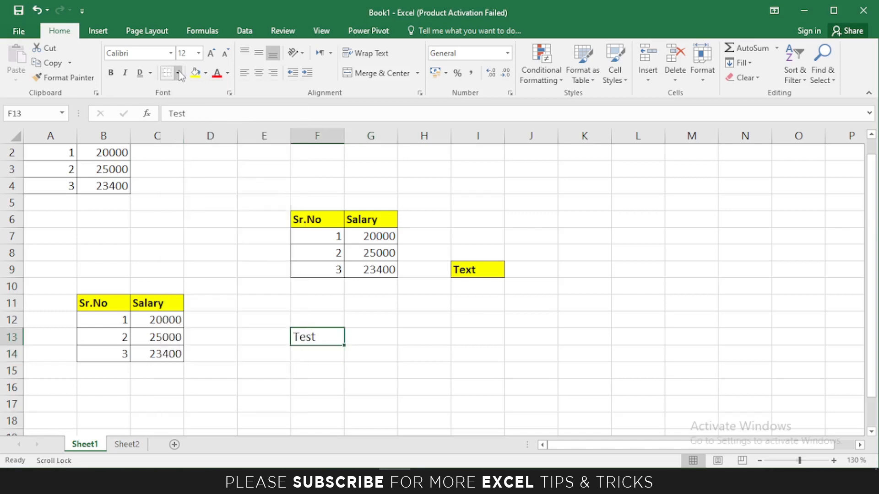
Try top and left borders on F13, undoing each one.
left_click(177, 73)
left_click(200, 120)
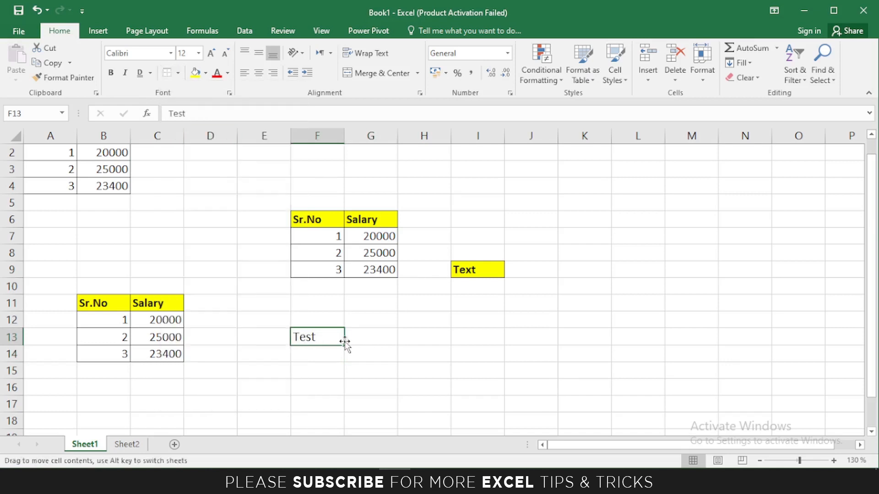
left_click(269, 337)
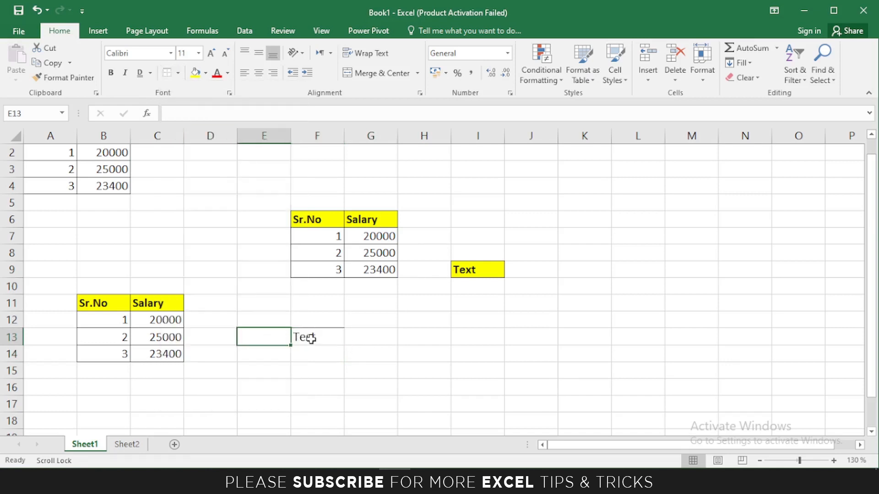
left_click(313, 336)
key("ctrl+z")
left_click(177, 74)
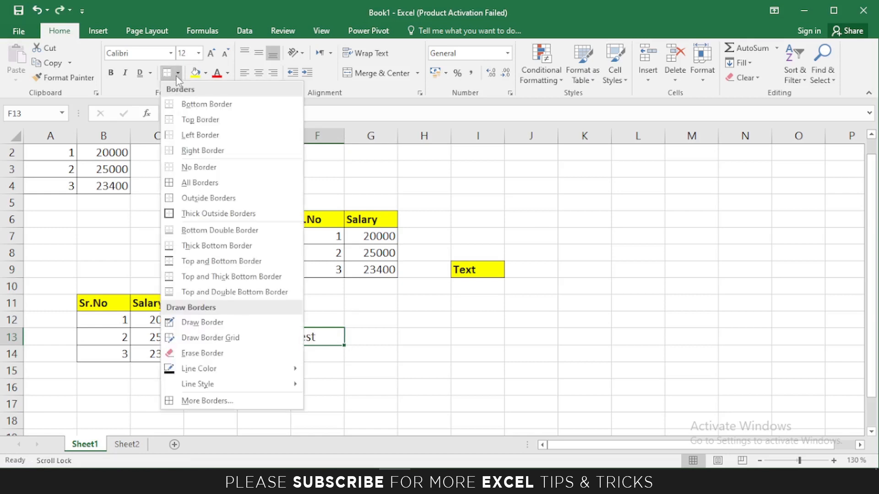
left_click(185, 135)
left_click(366, 339)
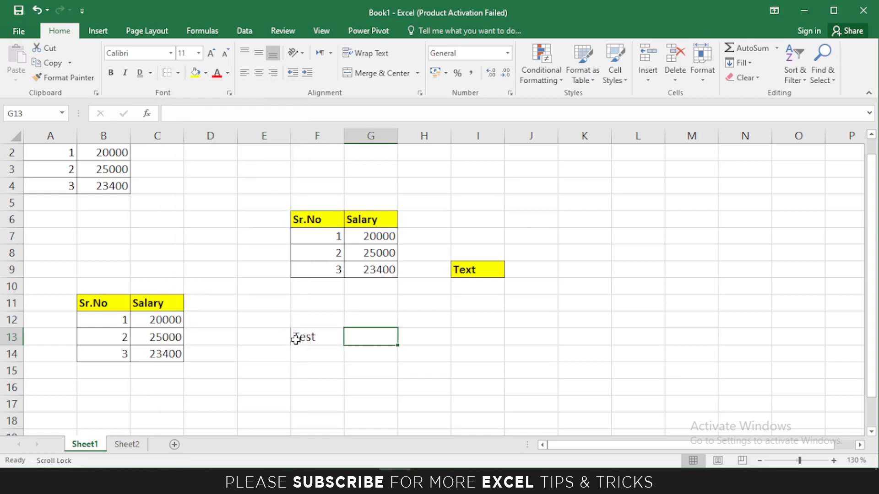
left_click(302, 338)
key("ctrl+z")
Add a right border to F13, then clear it with No Border.
left_click(177, 74)
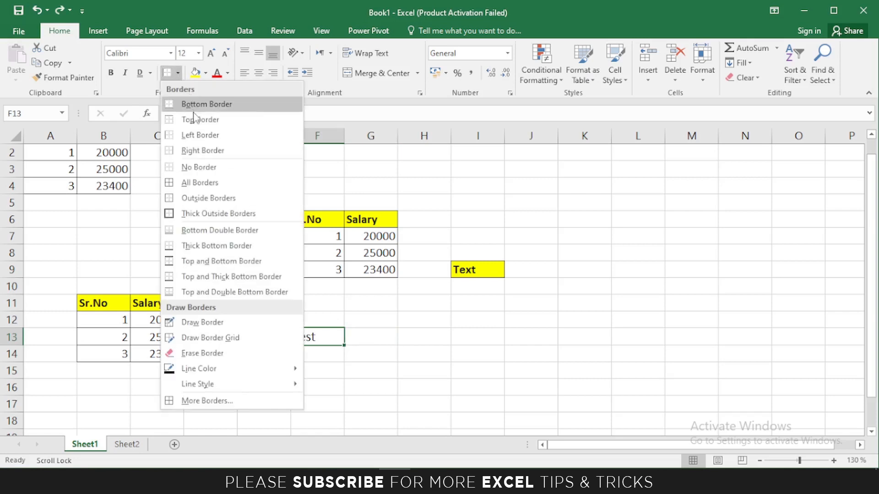
left_click(203, 150)
left_click(364, 341)
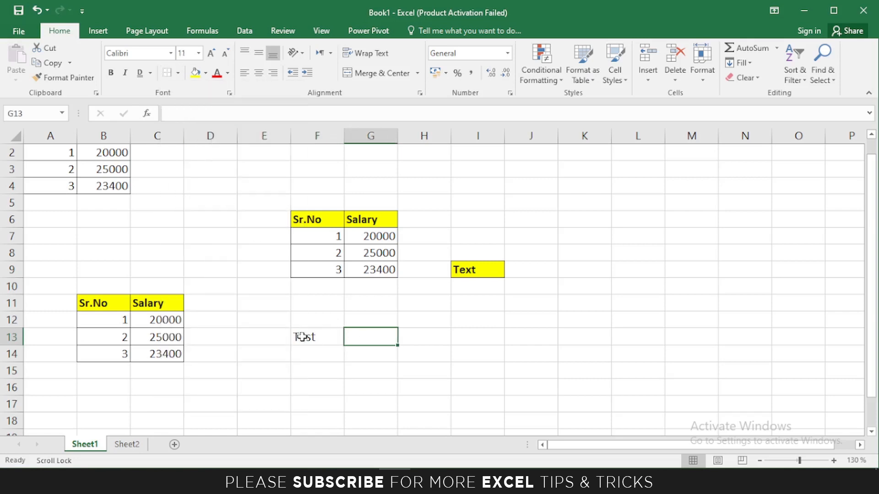
left_click(320, 324)
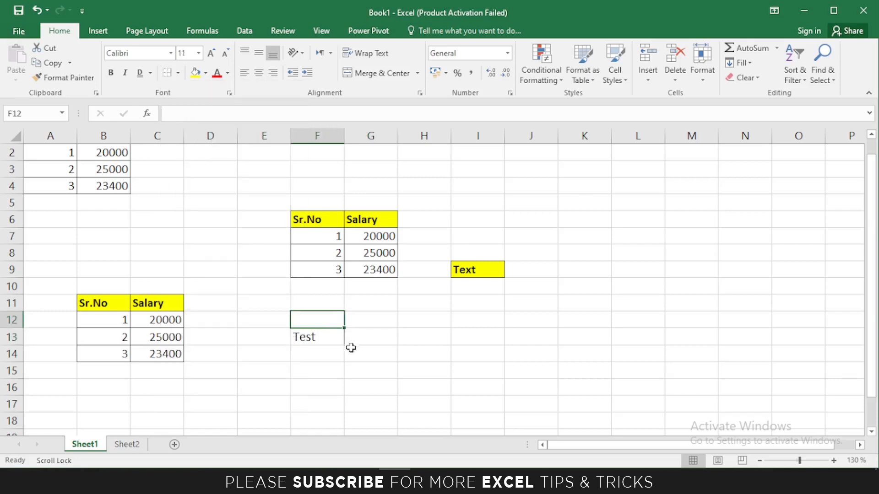
left_click(325, 337)
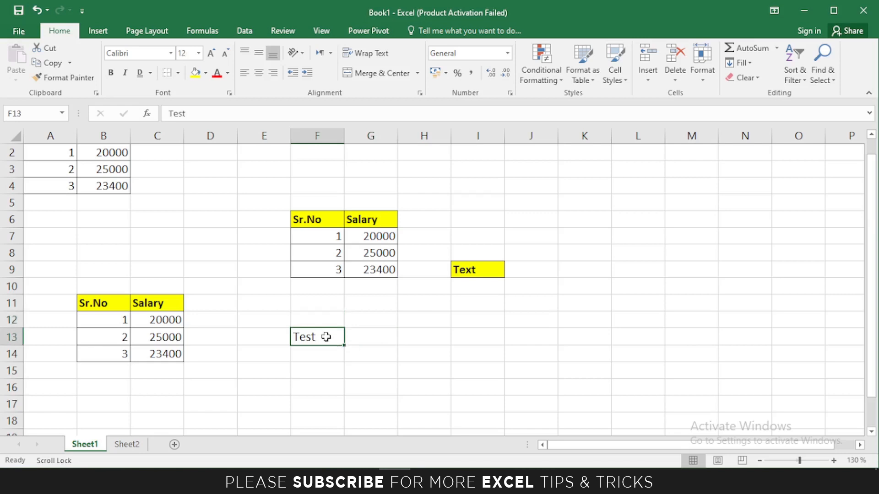
left_click(178, 75)
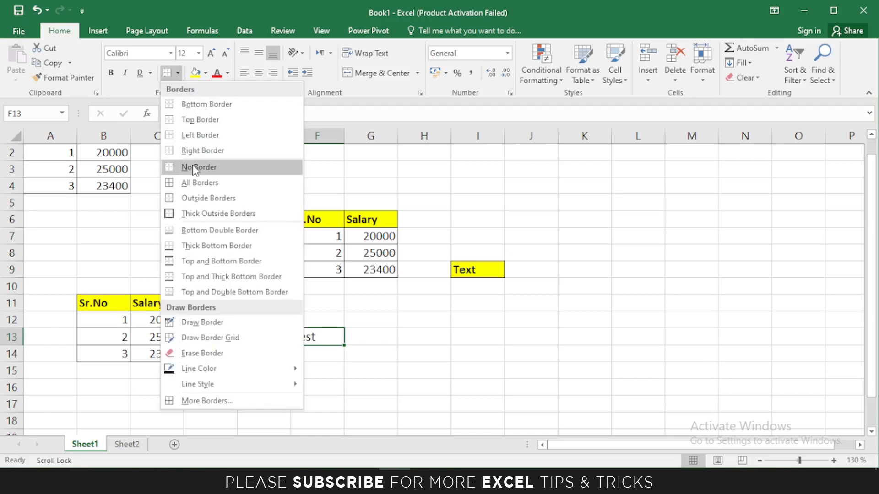
left_click(194, 168)
Apply All Borders to cell F13.
left_click(176, 74)
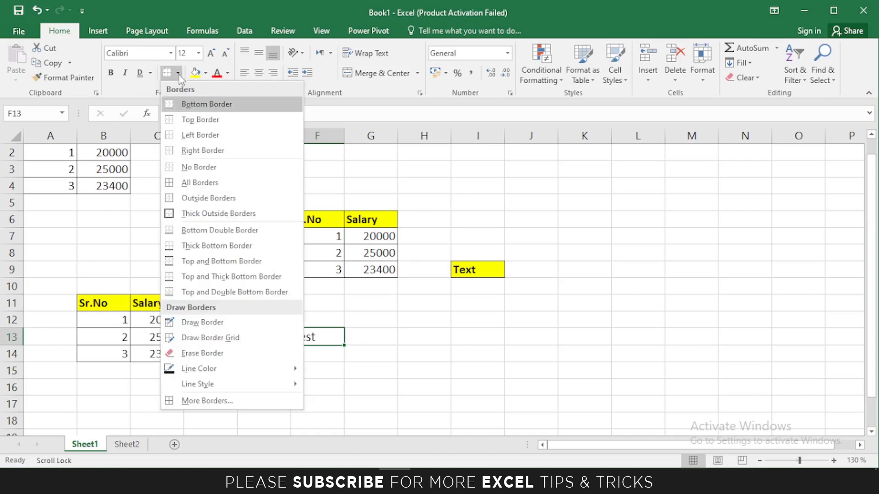
left_click(200, 183)
left_click(369, 342)
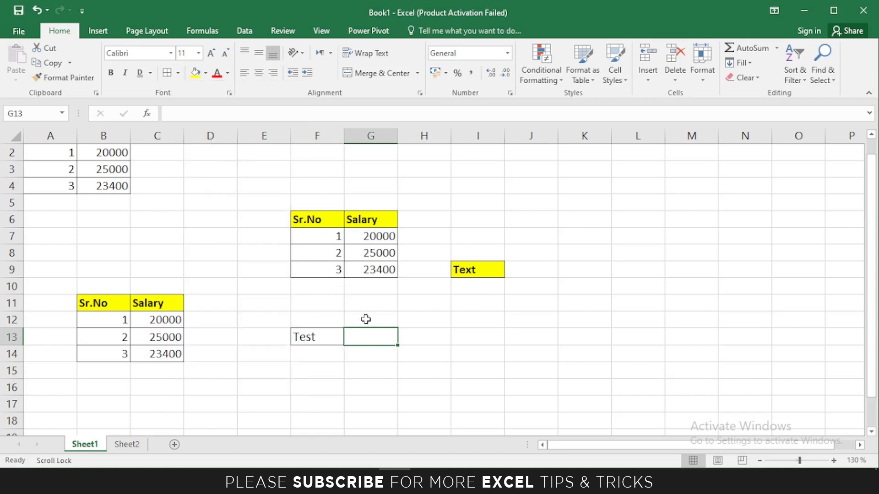
left_click(366, 319)
left_click(300, 335)
left_click(305, 319)
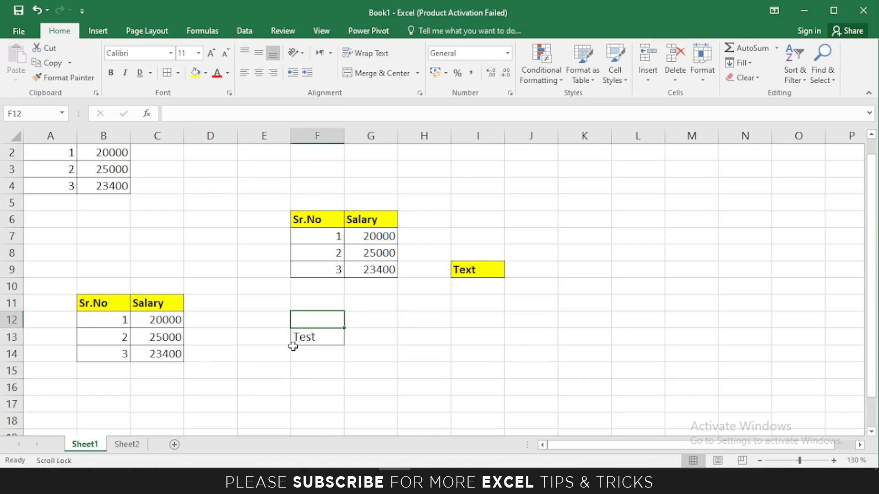
left_click(291, 332)
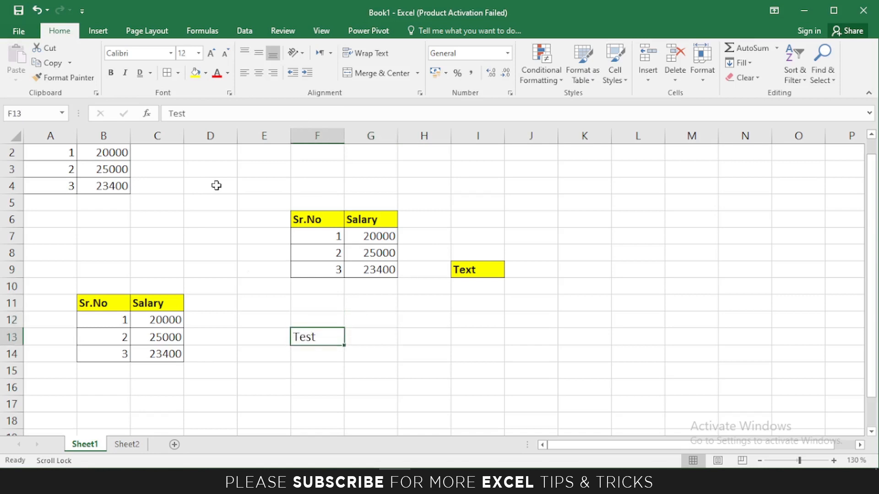
left_click(179, 73)
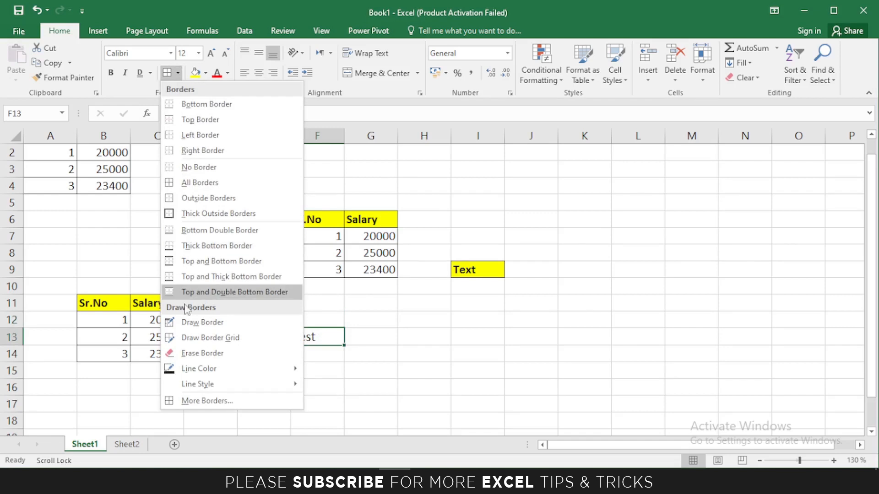
Draw an outline border around H13:K19 with the border pen.
left_click(203, 323)
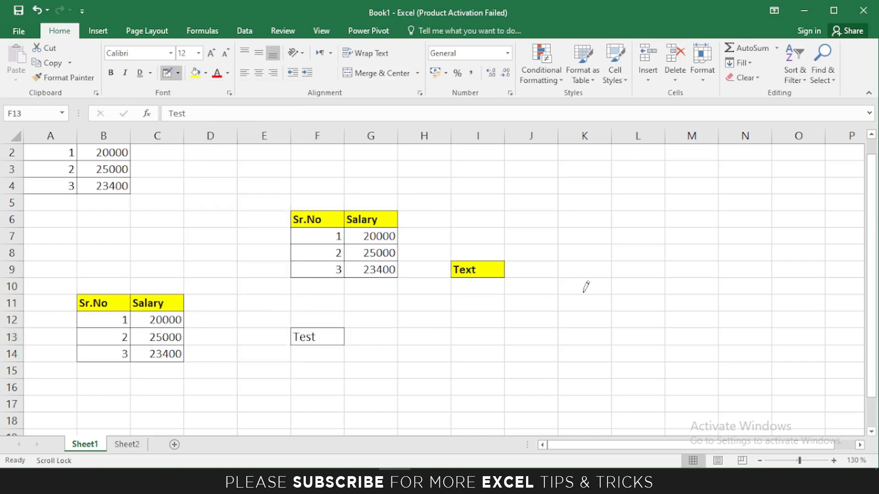
scroll(471, 285, "down", 2)
scroll(472, 285, "down", 1)
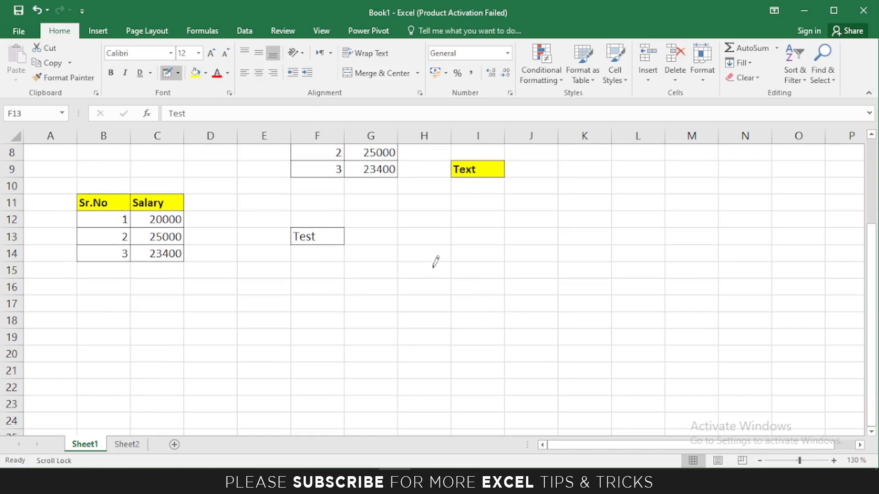
mouse_move(407, 230)
left_mouse_down()
mouse_move(446, 268)
mouse_move(570, 333)
left_mouse_up()
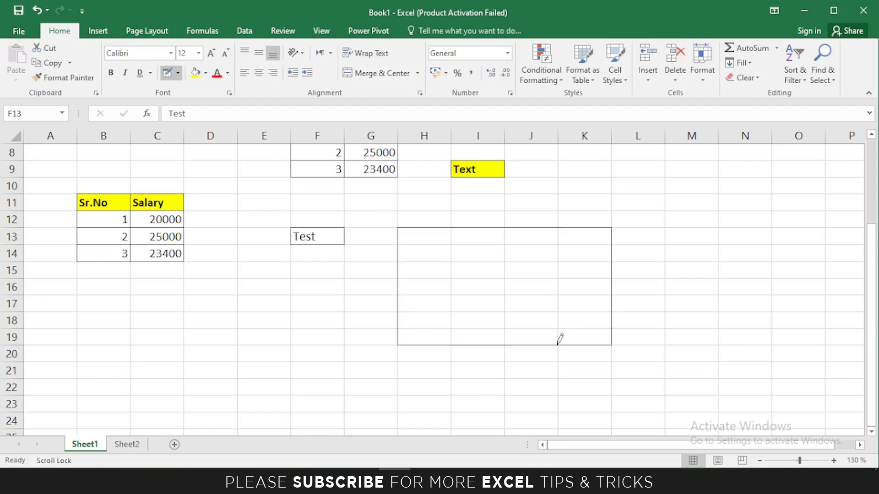
Draw a full border grid over B20:E26.
left_click(177, 73)
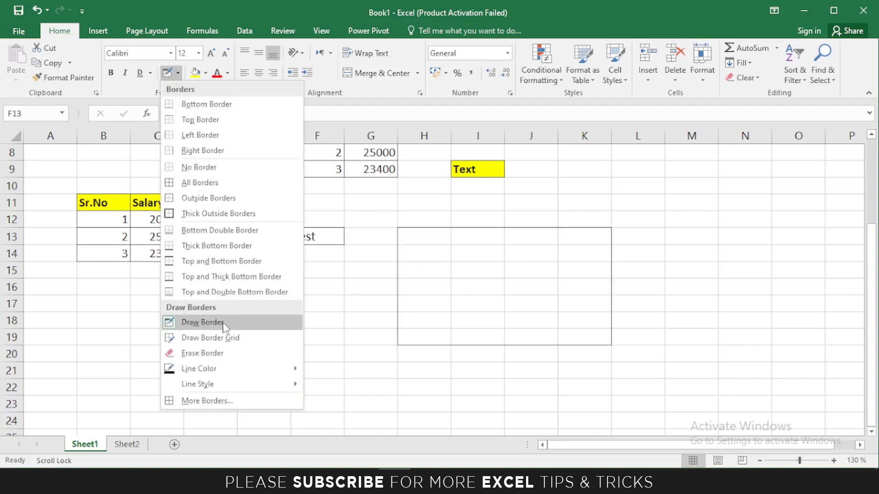
left_click(220, 342)
scroll(290, 220, "down", 1)
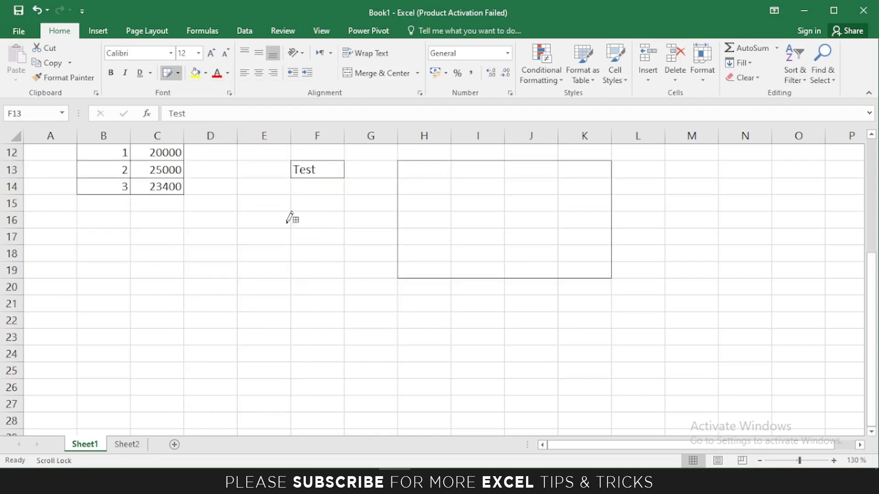
scroll(291, 219, "down", 1)
left_click_drag(78, 229, 256, 326)
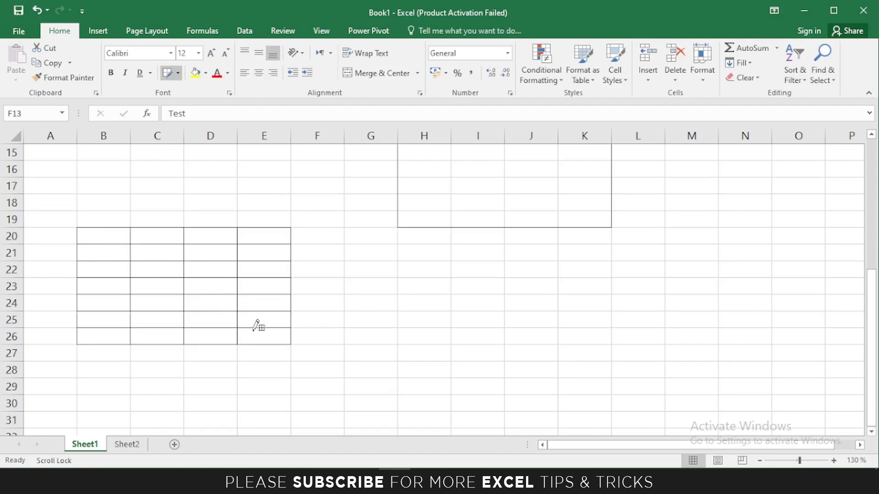
key("Up")
key("Up")
key("Up")
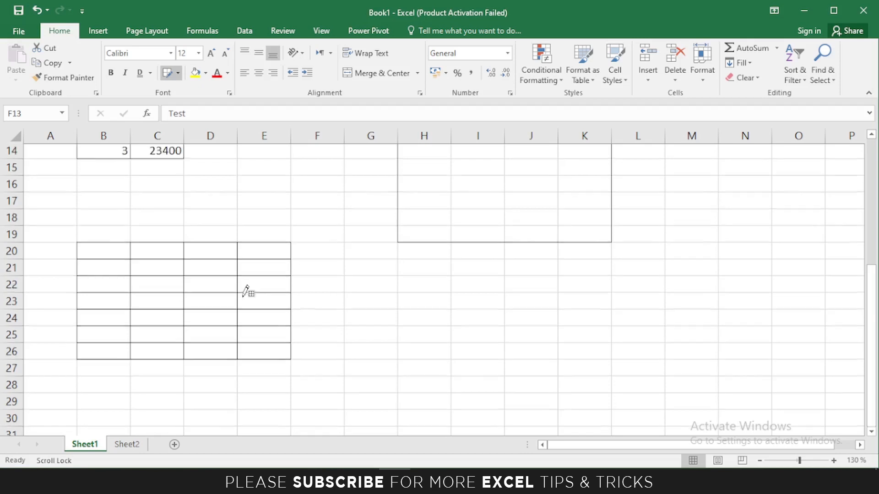
left_click(178, 74)
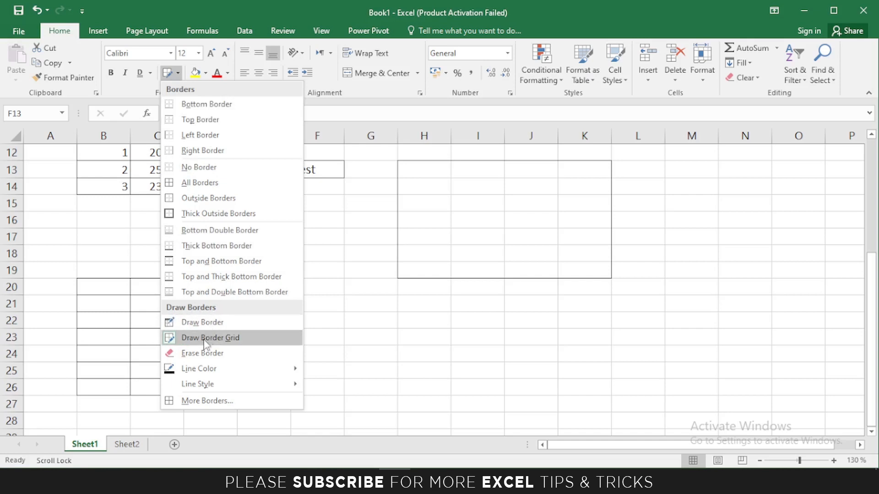
Erase every border line of the B20:E26 grid with Erase Border.
left_click(195, 354)
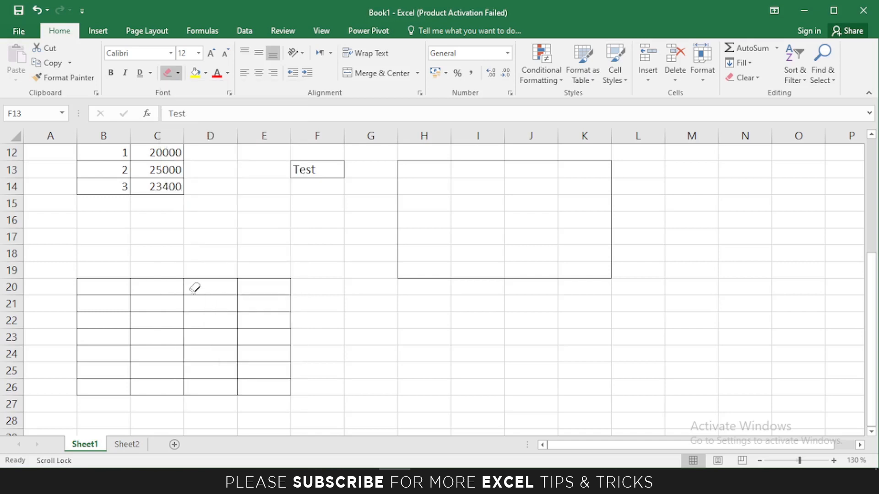
left_click_drag(104, 287, 264, 287)
left_click_drag(264, 387, 249, 289)
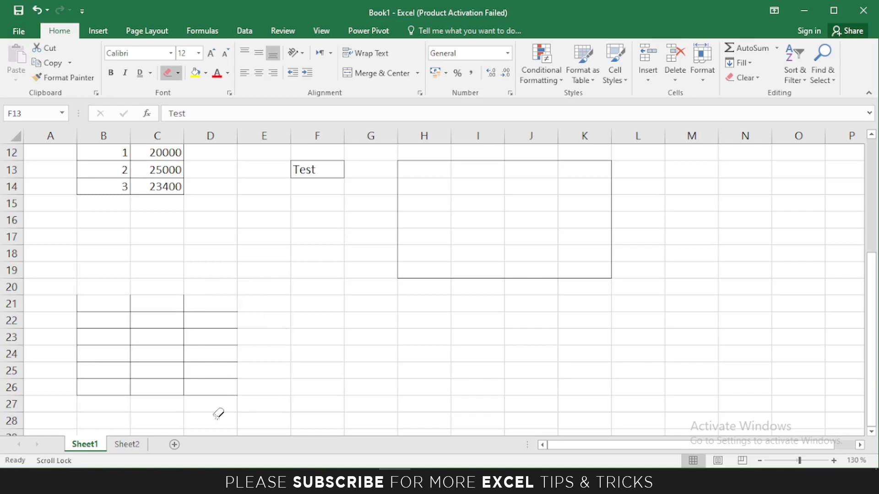
left_click_drag(210, 300, 204, 311)
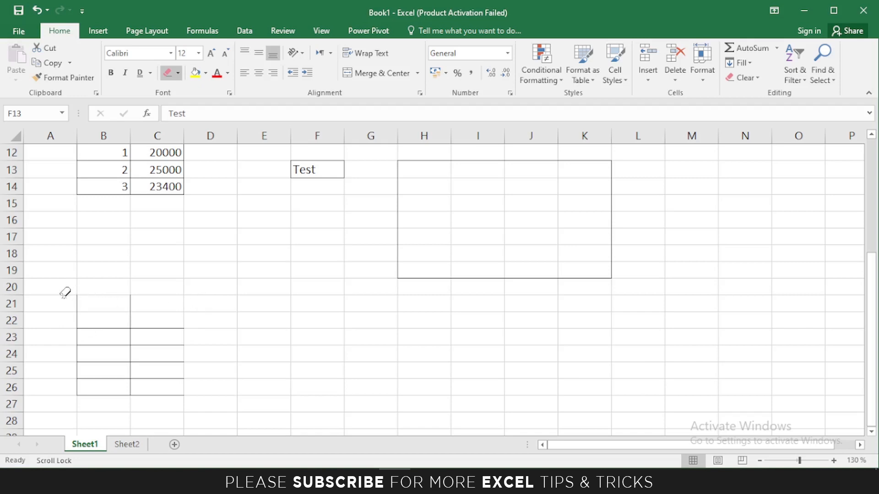
left_click_drag(64, 292, 176, 317)
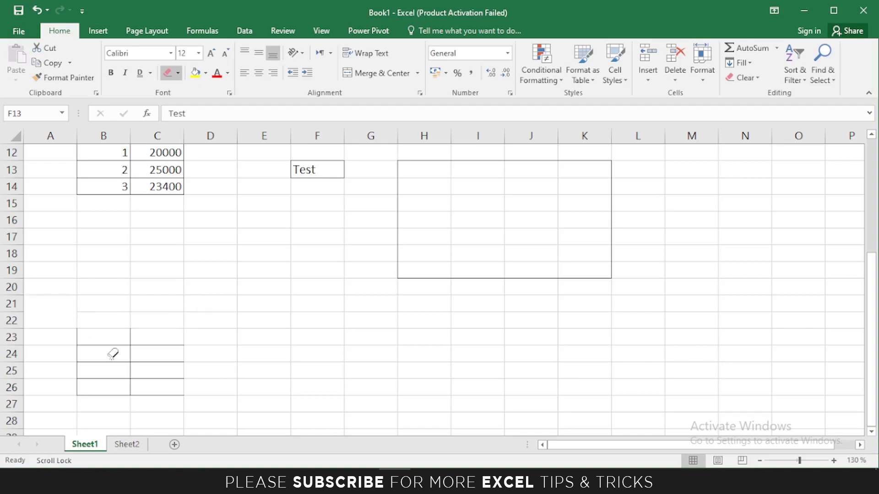
mouse_move(41, 297)
left_mouse_down()
mouse_move(78, 339)
mouse_move(166, 359)
mouse_move(108, 389)
mouse_move(135, 388)
mouse_move(174, 364)
mouse_move(112, 398)
mouse_move(154, 407)
left_mouse_up()
left_click_drag(151, 334, 167, 402)
scroll(412, 293, "up", 1)
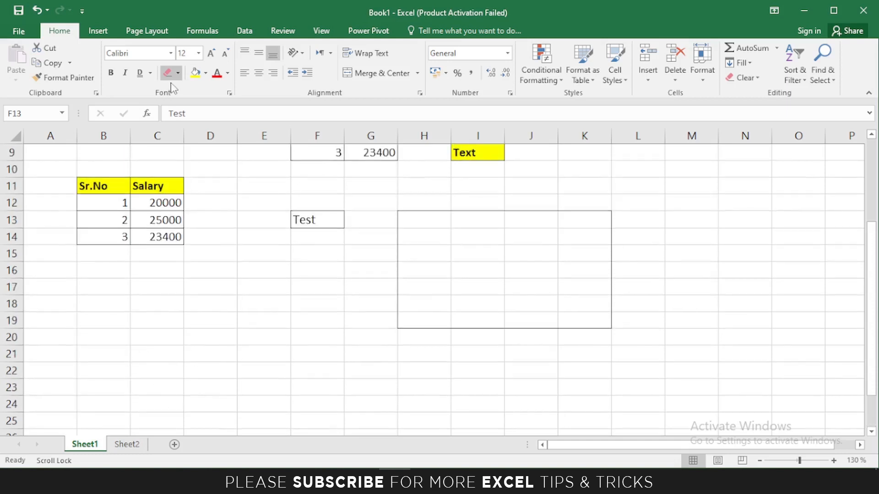
Browse the border line style options, then set F13 to No Border.
left_click(177, 74)
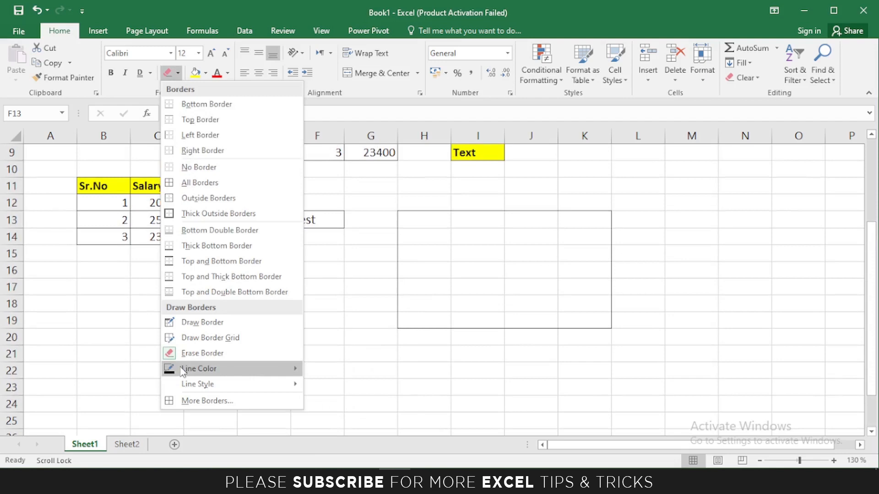
mouse_move(186, 371)
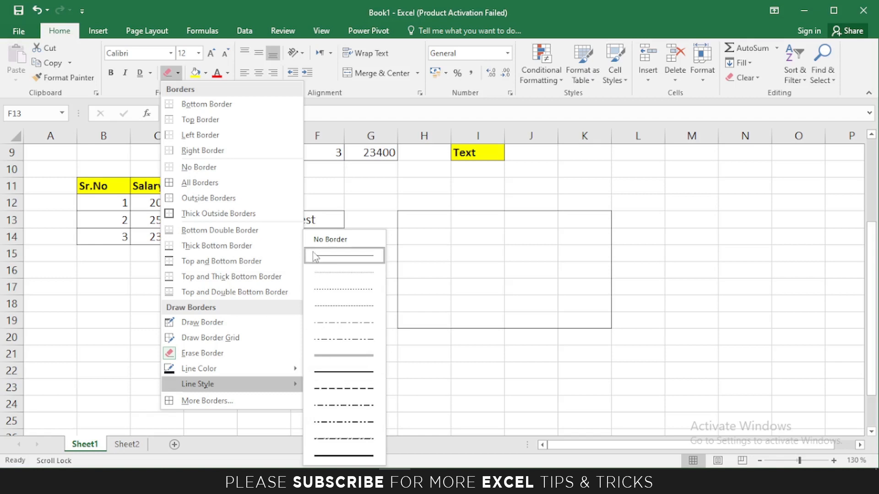
left_click(448, 380)
scroll(363, 317, "up", 2)
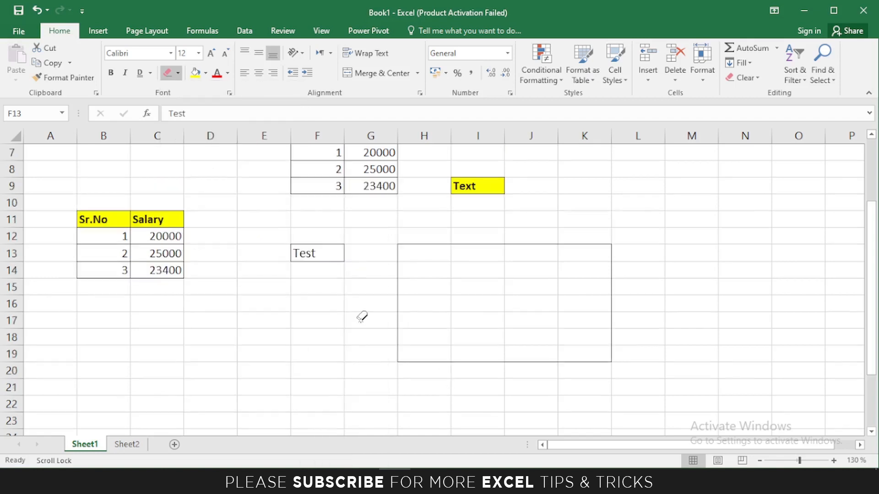
left_click(179, 77)
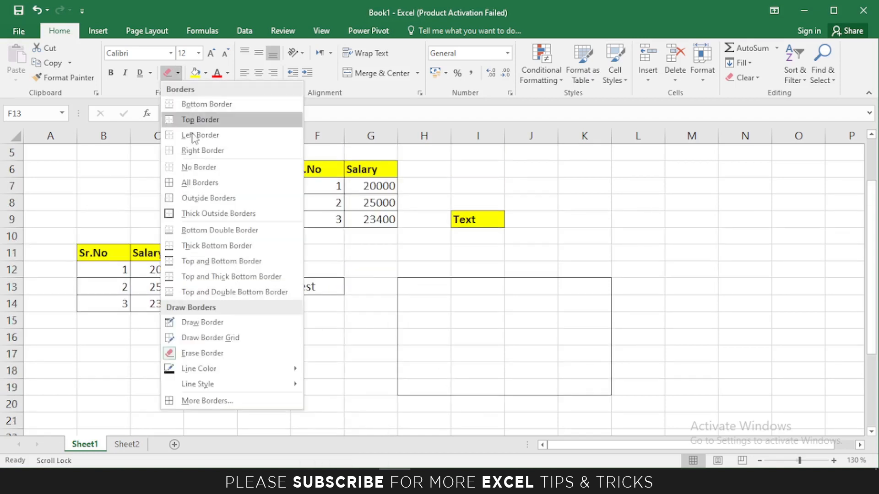
left_click(196, 166)
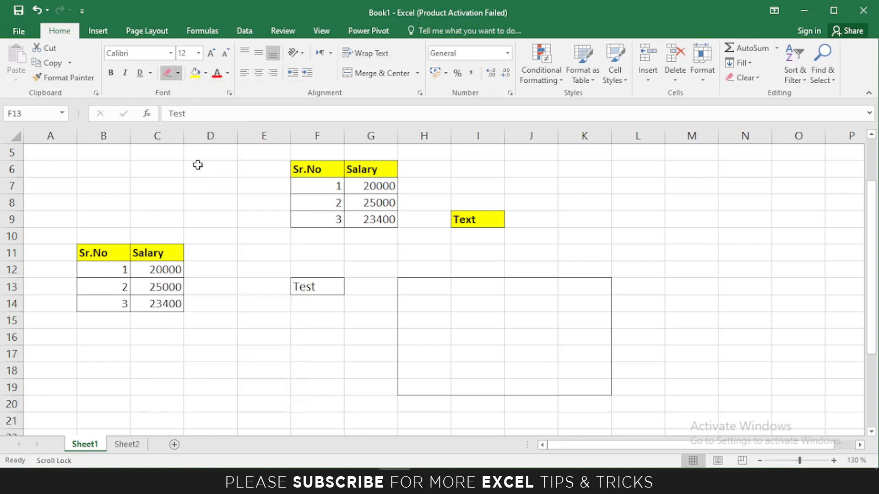
On Sheet2, give header row A1:E1 all borders, then return to Sheet1.
left_click(126, 444)
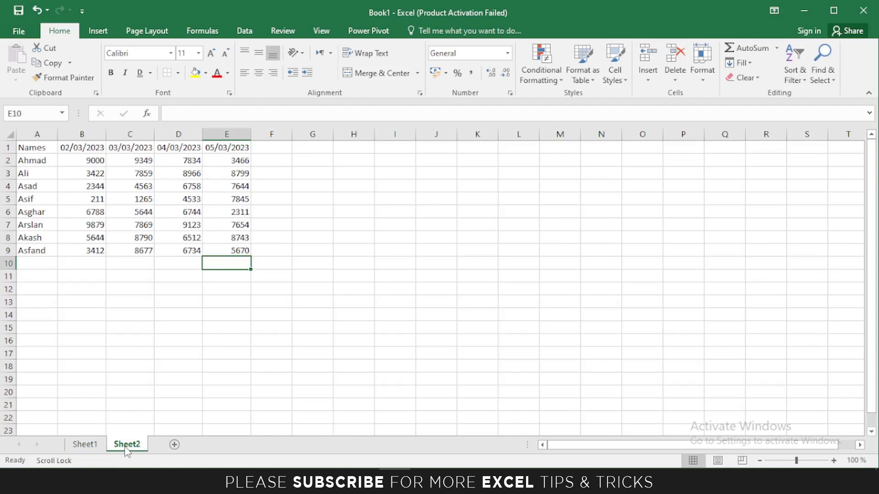
left_click_drag(21, 149, 218, 255)
left_click(220, 289)
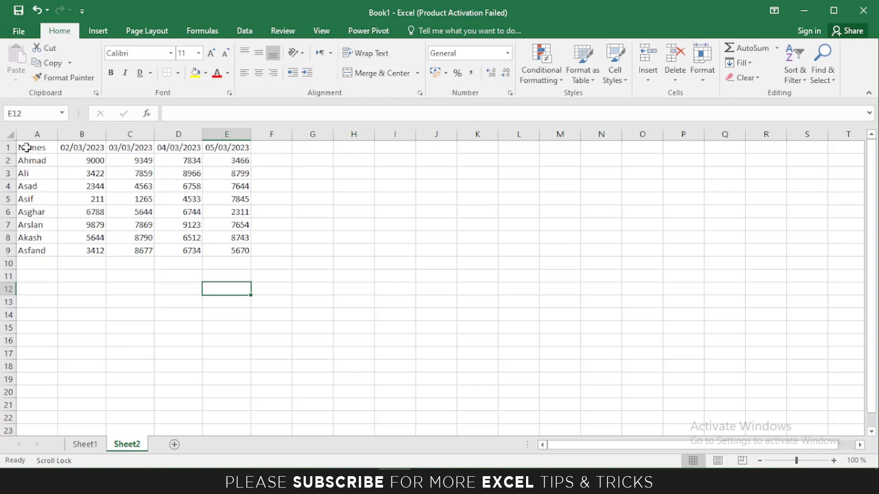
left_click_drag(27, 147, 226, 151)
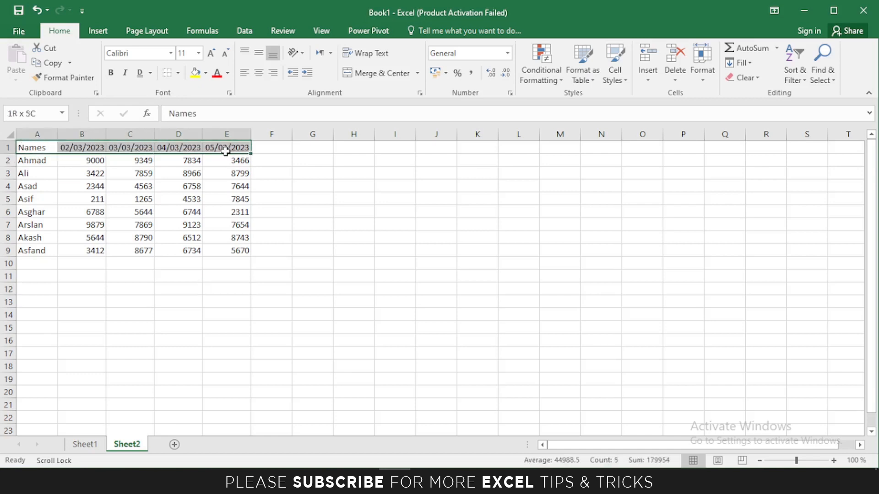
left_click(178, 73)
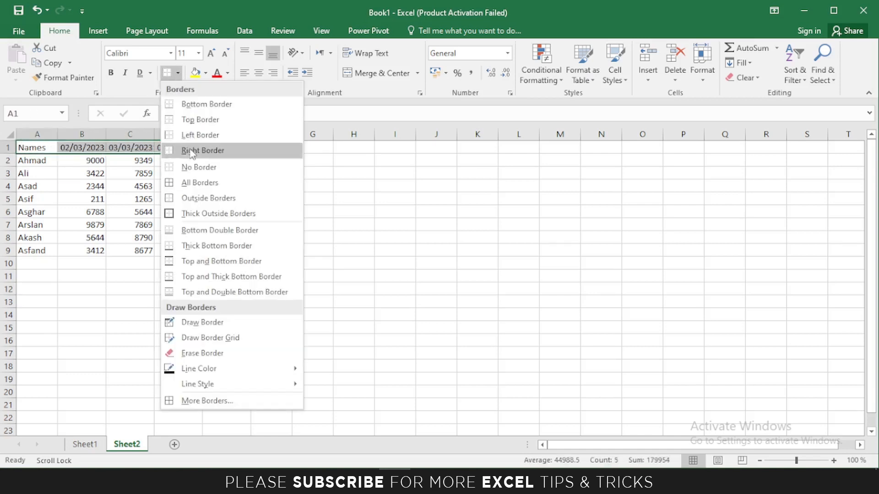
left_click(195, 183)
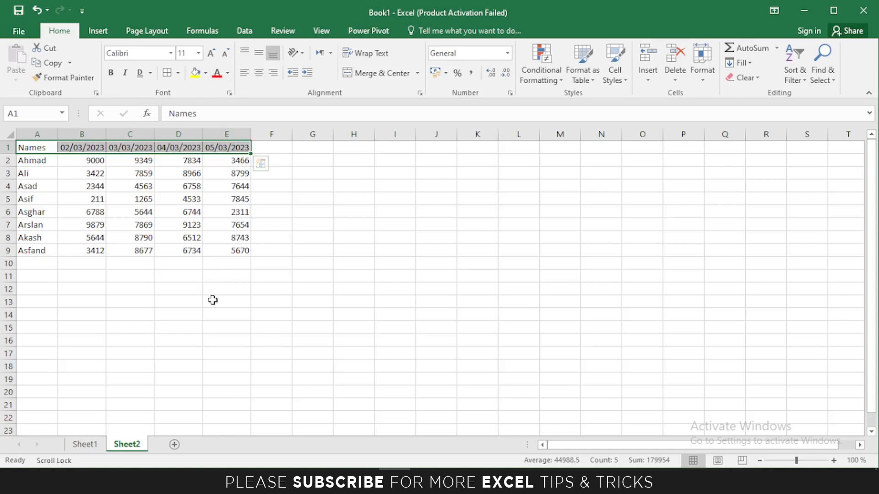
left_click(85, 444)
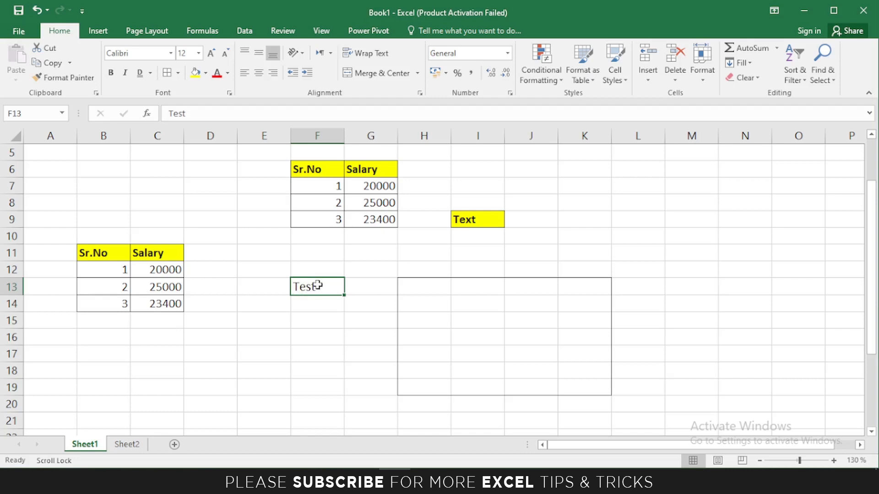
Give the Test cell F13 a light orange fill and dark orange text, then go to Sheet2.
left_click(206, 74)
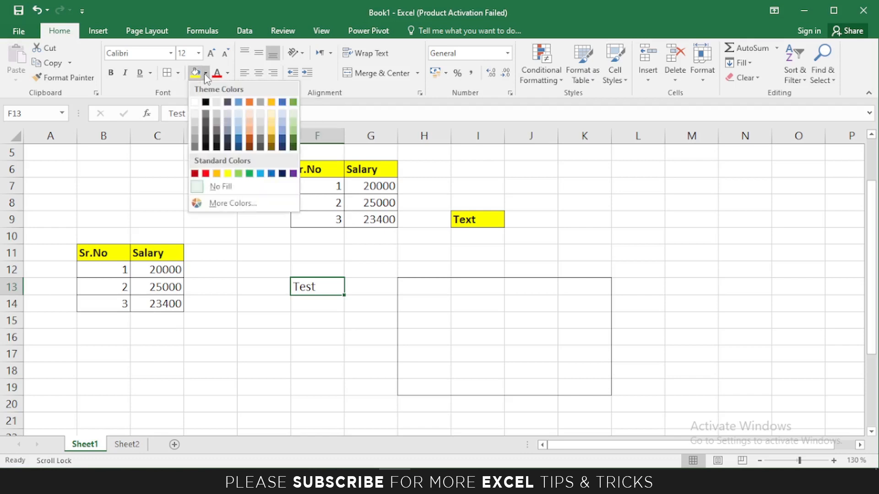
left_click(249, 120)
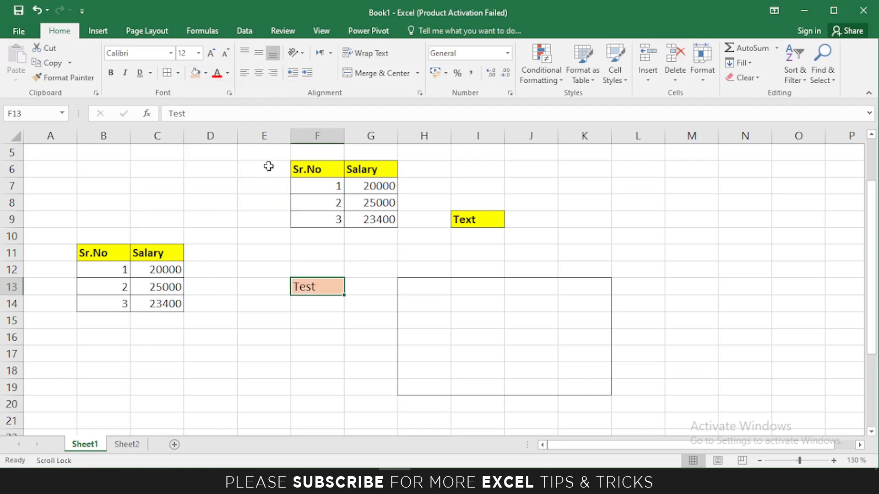
left_click(282, 251)
left_click(316, 286)
left_click(228, 73)
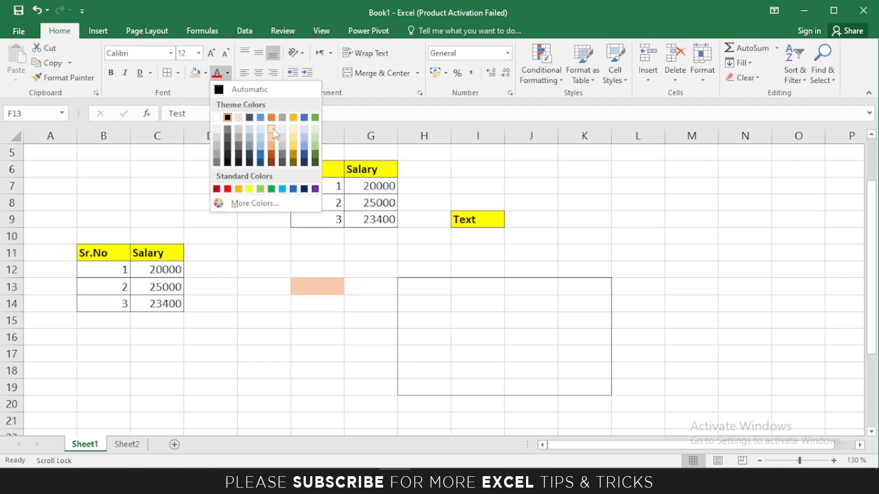
left_click(271, 162)
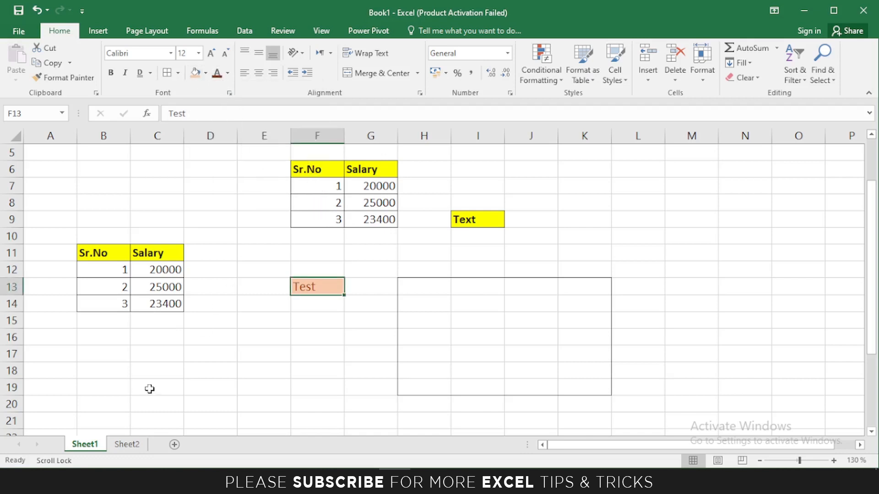
left_click(127, 445)
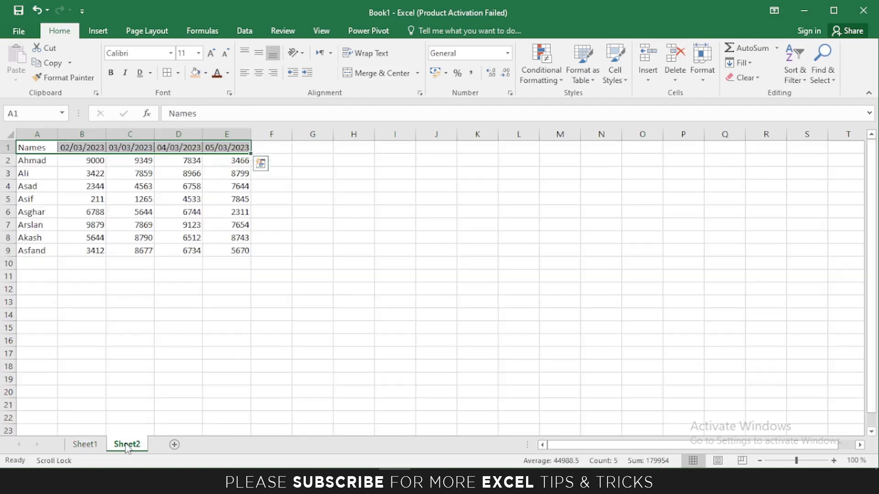
Make the header row A1:E1 bold with a yellow fill.
left_click(25, 148)
left_click_drag(48, 148, 235, 149)
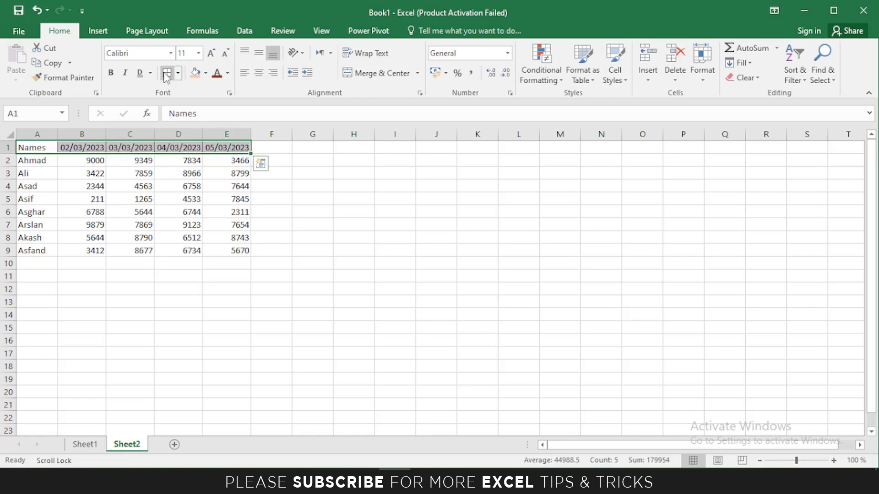
left_click(111, 73)
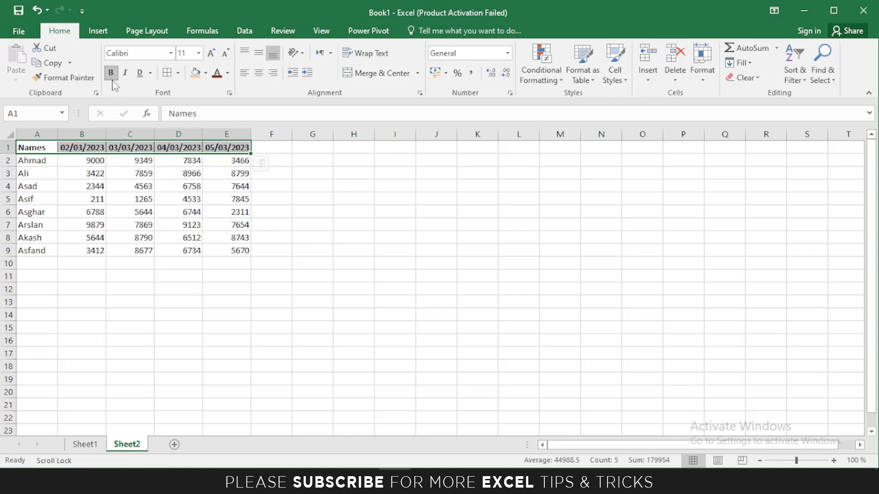
left_click(206, 77)
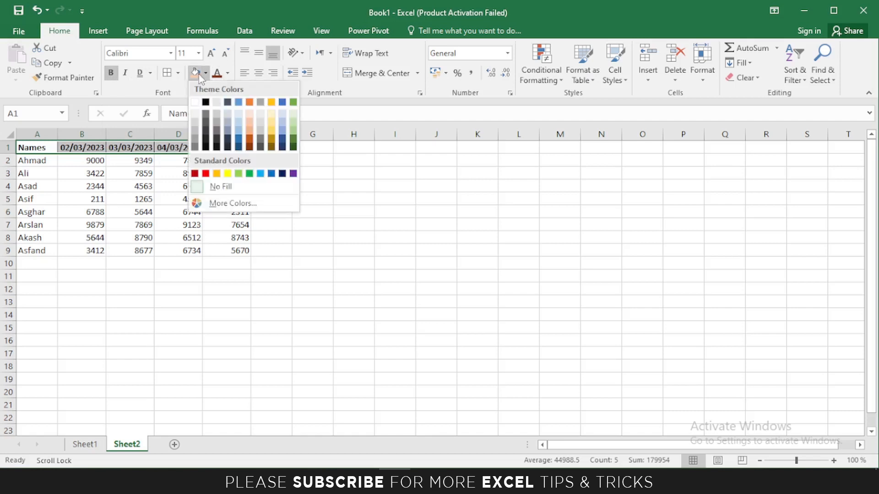
left_click(228, 173)
Put borders on every cell of the data range A2:E9.
left_click_drag(28, 160, 227, 248)
left_click(167, 72)
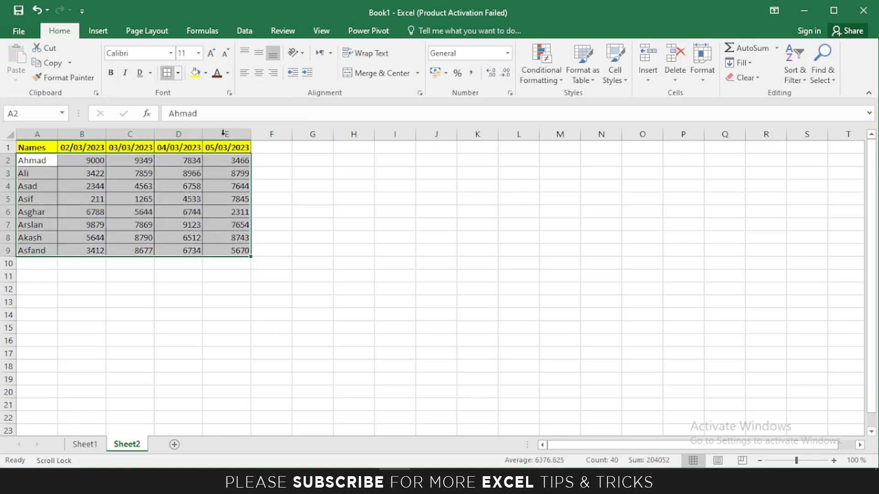
left_click(313, 208)
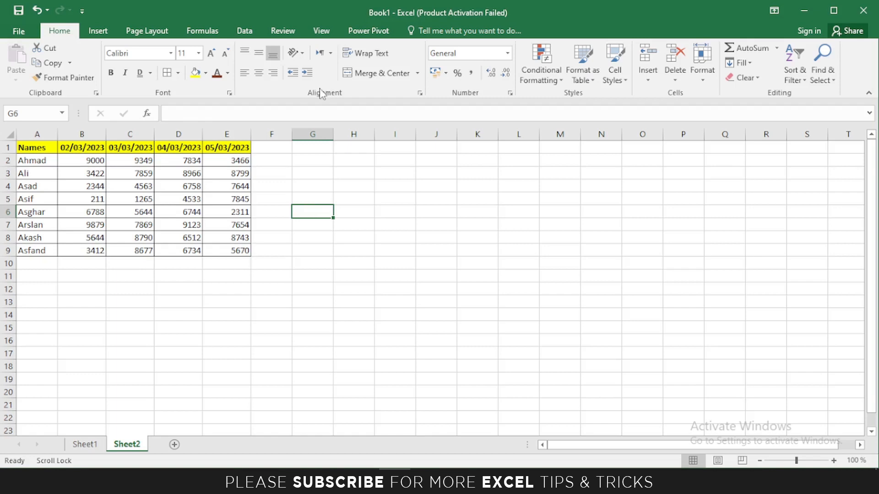
Enter EXCEL in cell I6 and make row 6 taller, about 25.5 high.
left_click(401, 213)
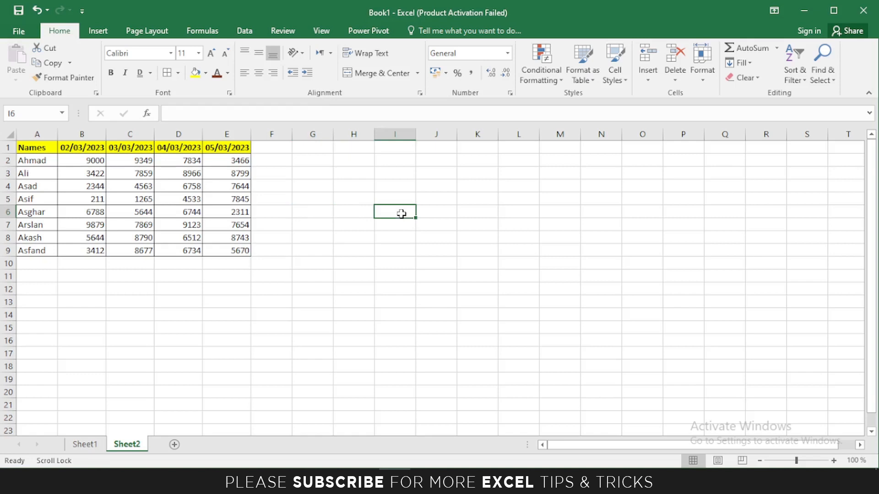
type("EX")
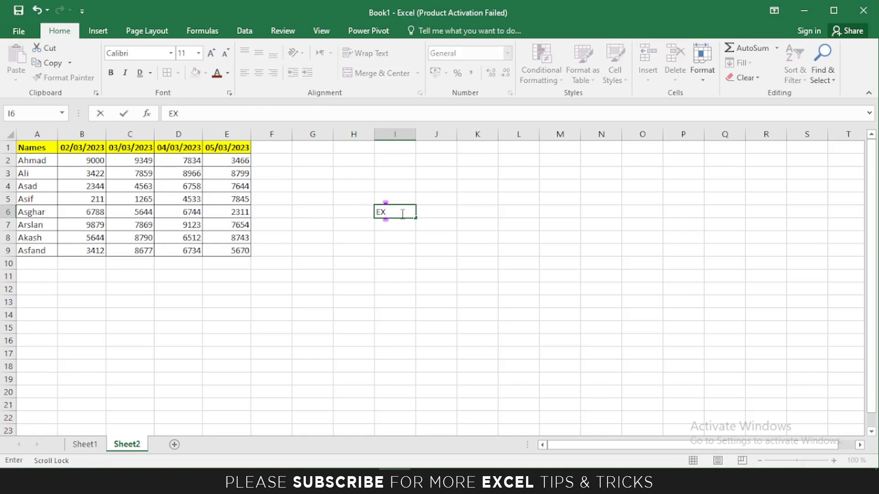
type("CEL")
left_click(441, 237)
left_click(397, 213)
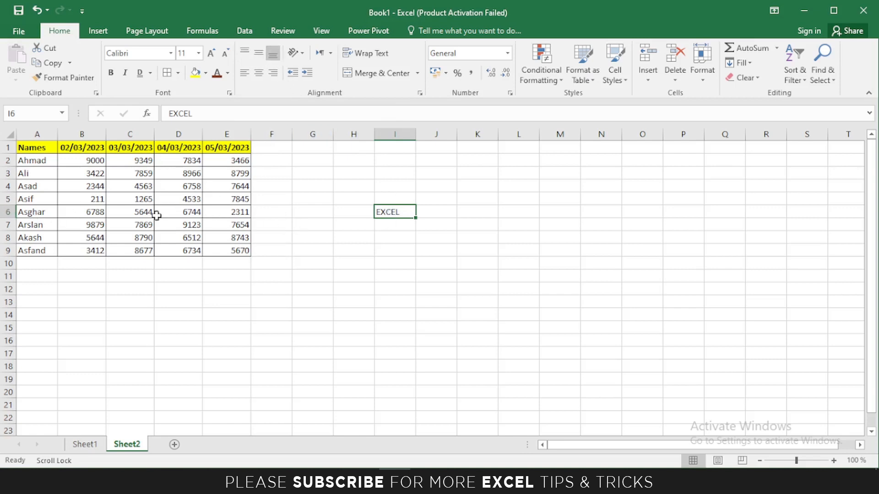
left_click_drag(8, 217, 8, 238)
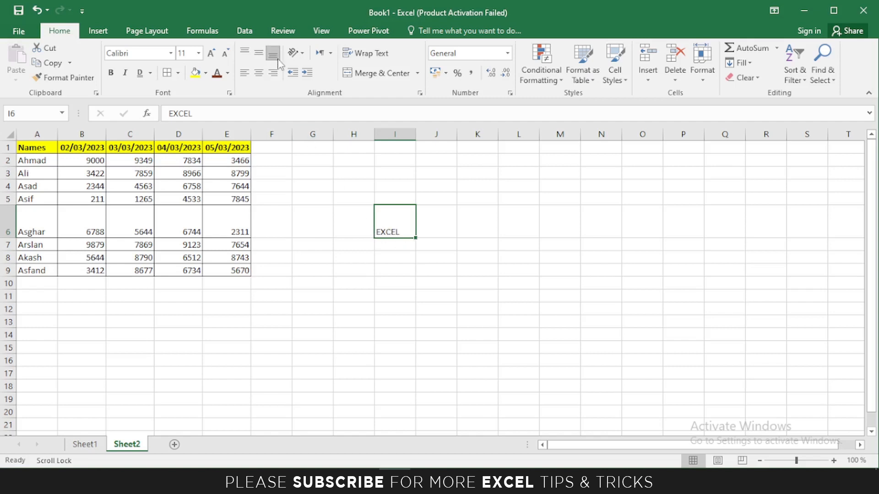
Try middle, top and bottom vertical alignment on EXCEL, ending bottom-aligned, and widen column I.
left_click(259, 56)
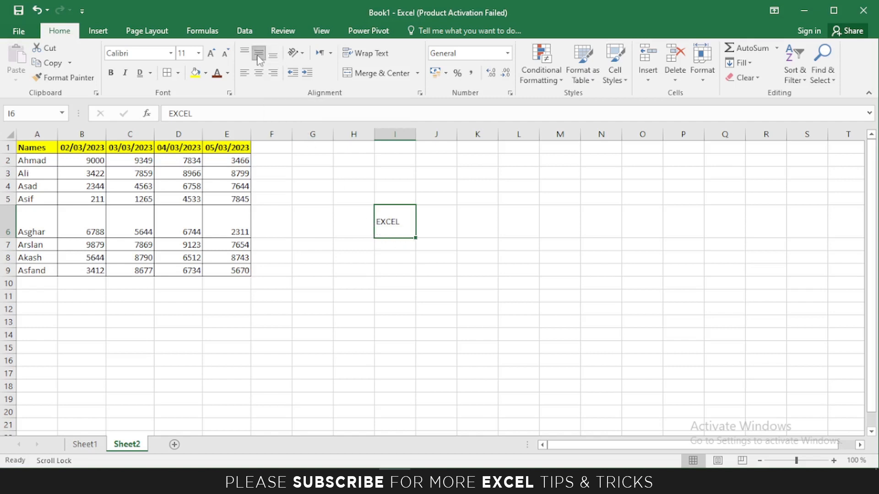
left_click(246, 53)
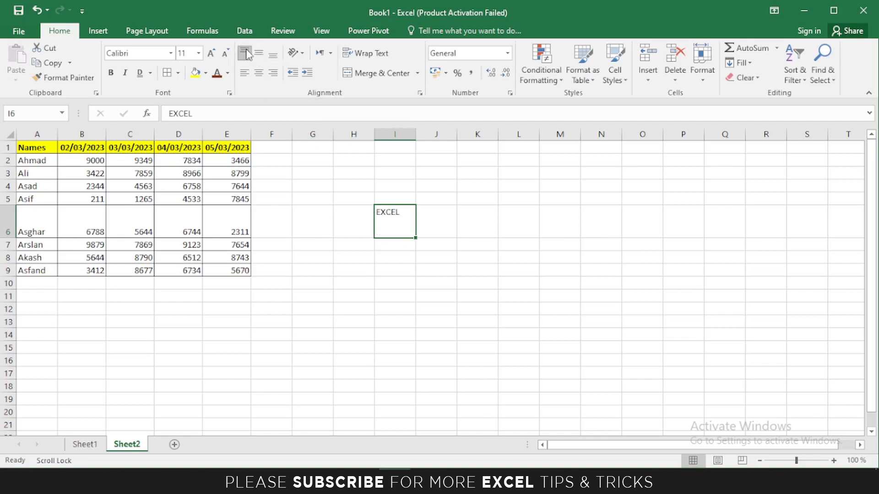
left_click(273, 56)
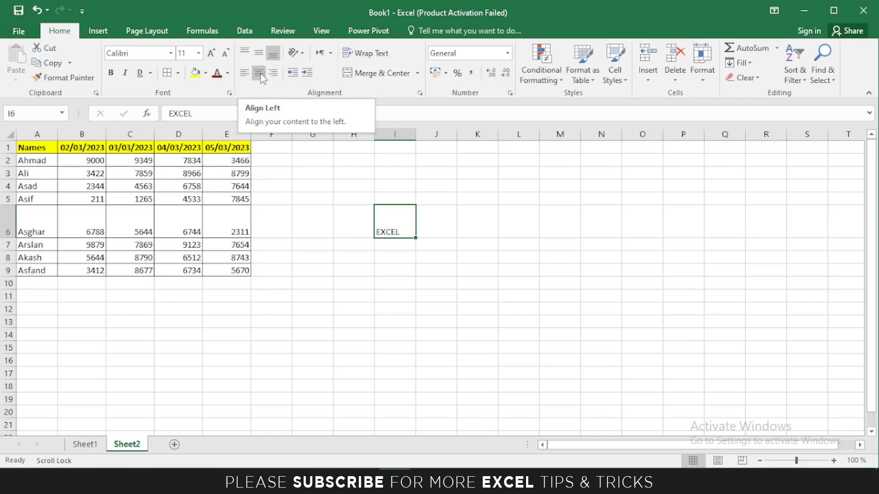
left_click_drag(415, 136, 429, 138)
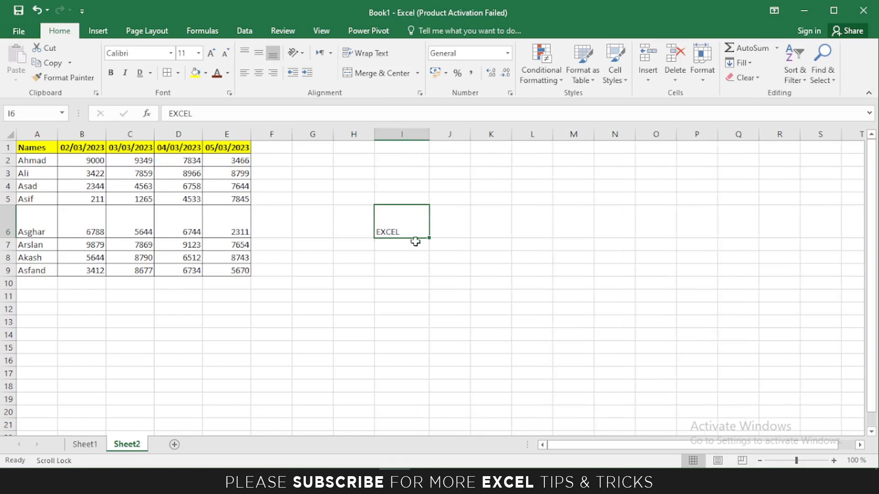
Try left, center and right alignment and two indent steps, leaving EXCEL left-aligned with no indent.
left_click(243, 74)
left_click(260, 78)
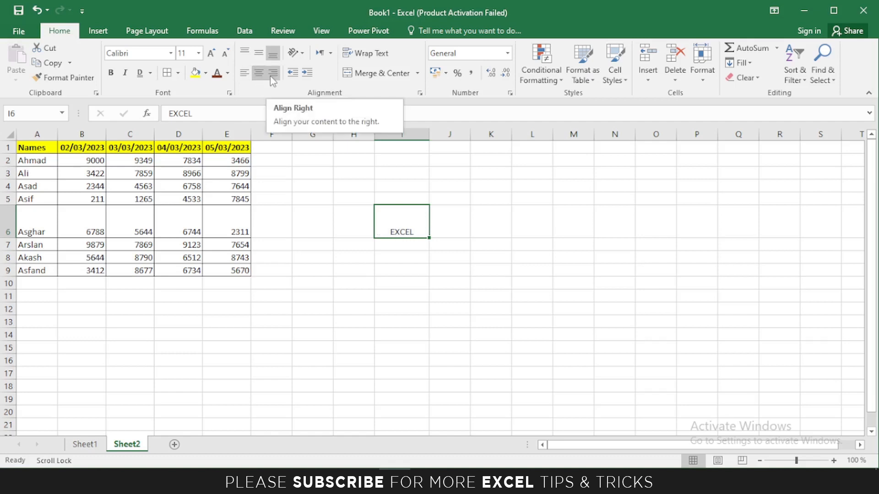
left_click(271, 77)
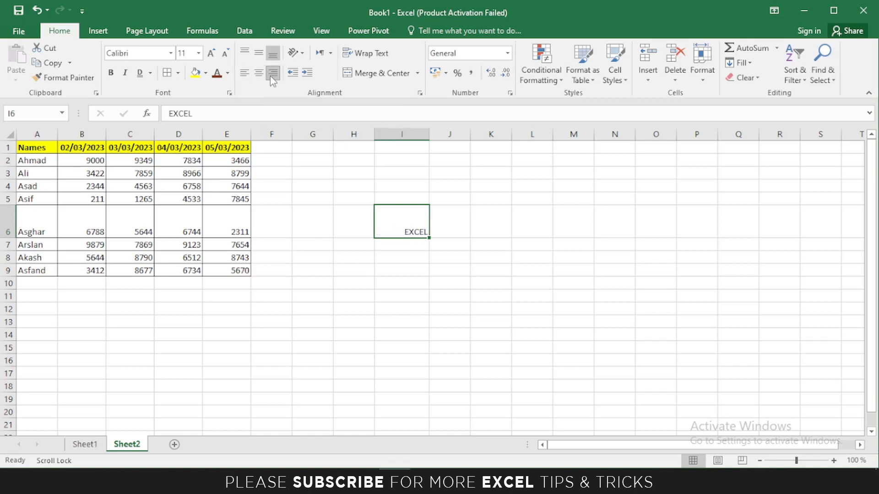
left_click(244, 75)
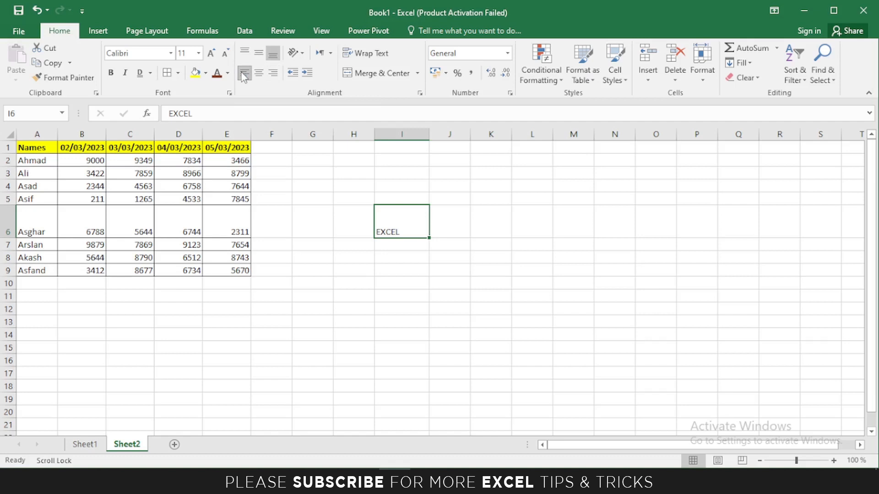
left_click(306, 73)
left_click(307, 73)
left_click(295, 77)
left_click(296, 77)
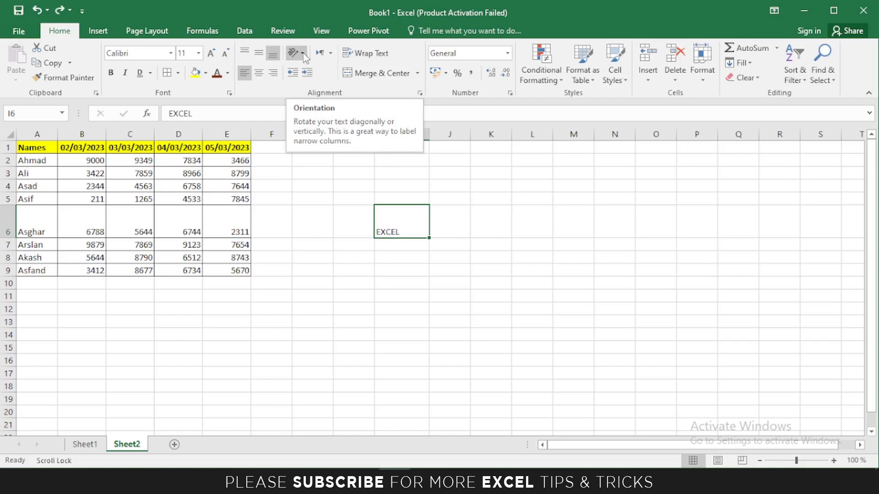
left_click(302, 55)
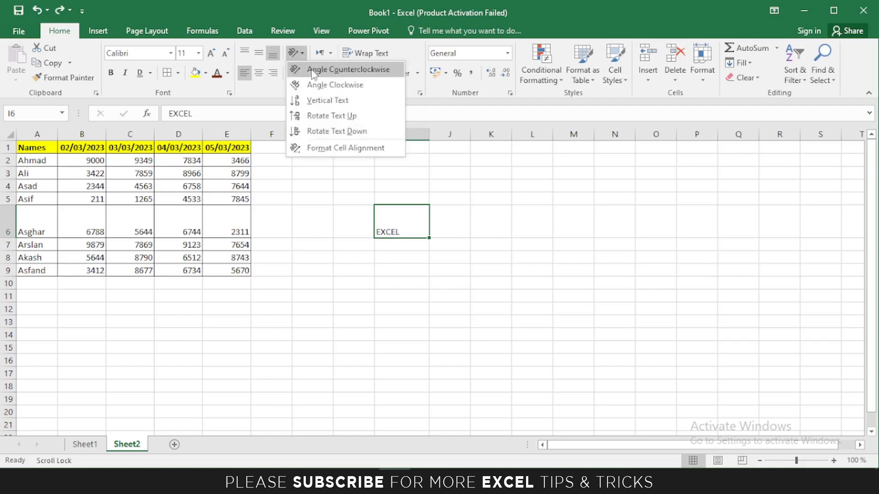
left_click(309, 71)
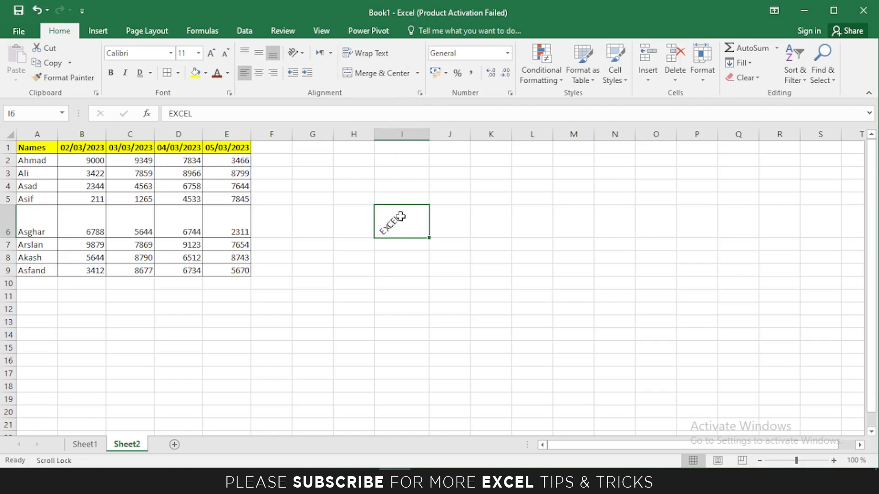
left_click(301, 55)
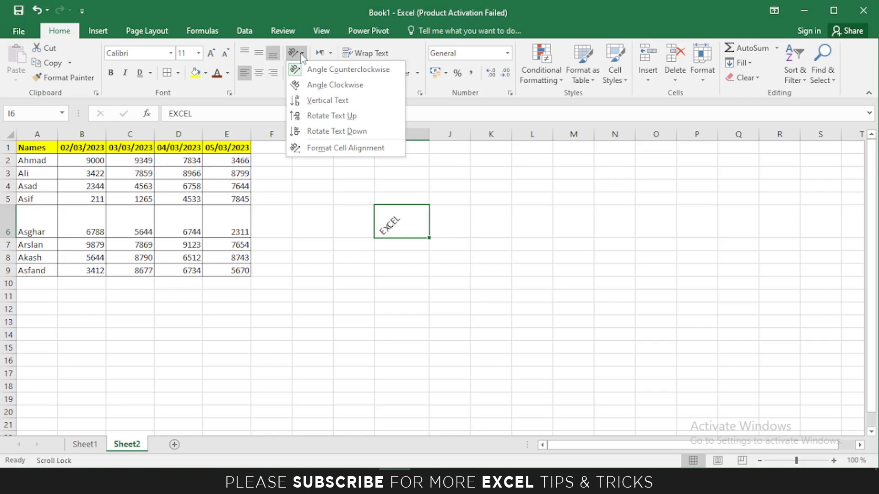
left_click(311, 90)
left_click(300, 54)
left_click(327, 99)
left_click(298, 56)
left_click(332, 114)
left_click(298, 54)
left_click(328, 129)
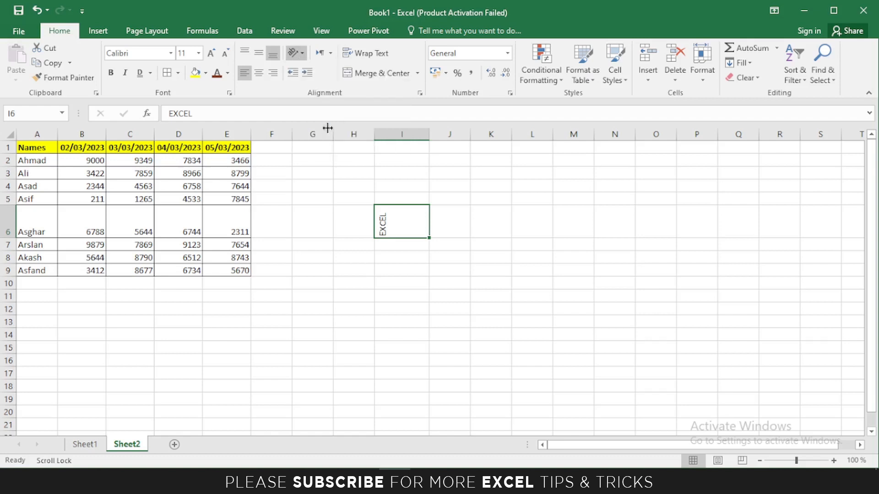
left_click(298, 53)
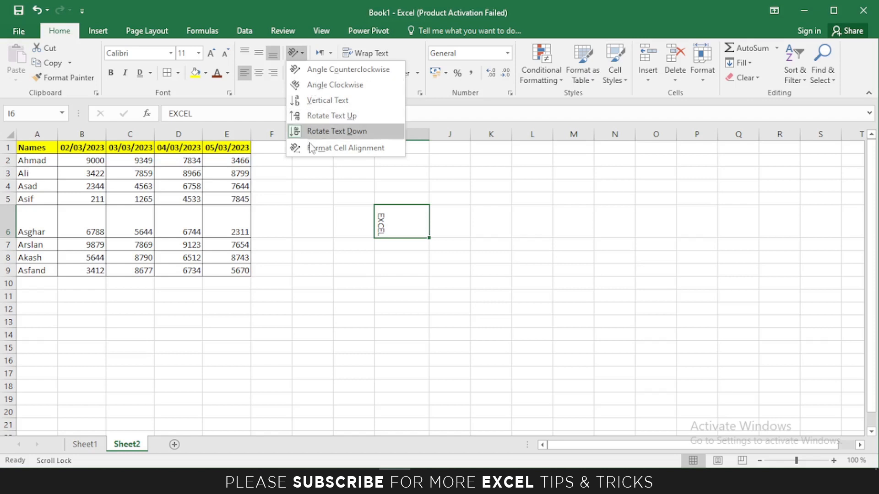
left_click(350, 149)
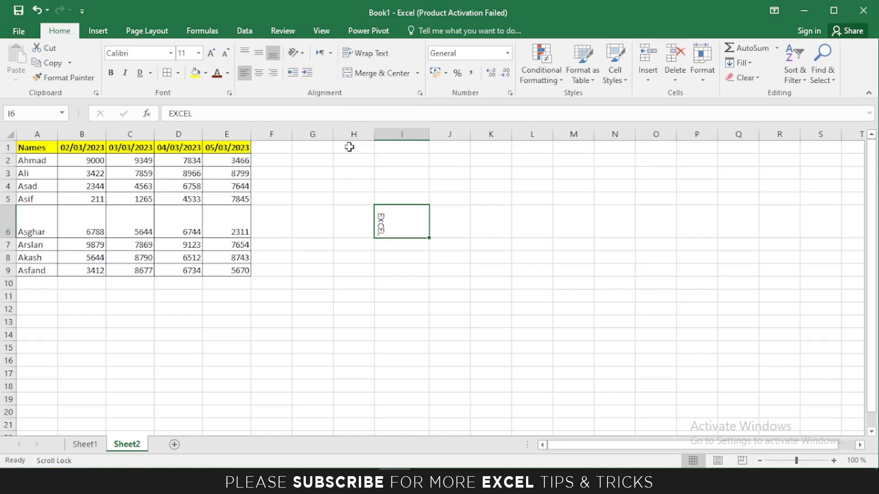
left_click_drag(453, 100, 405, 84)
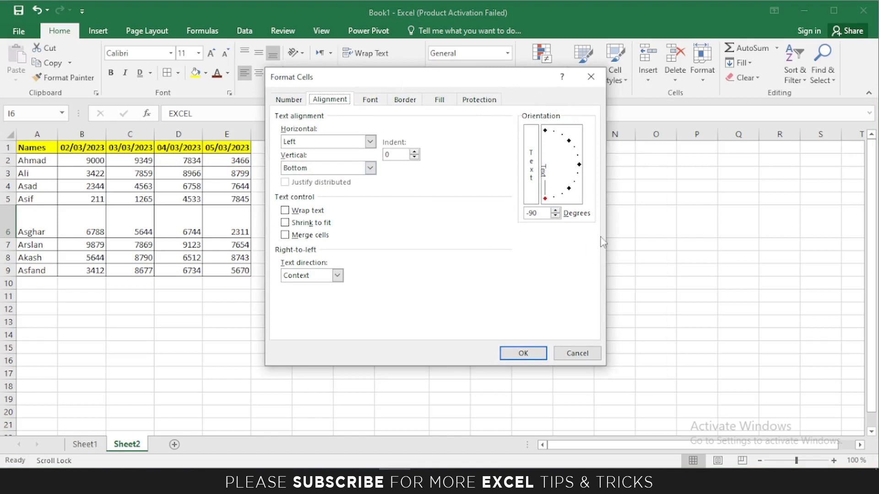
left_click_drag(541, 213, 527, 216)
type("0")
left_click(531, 353)
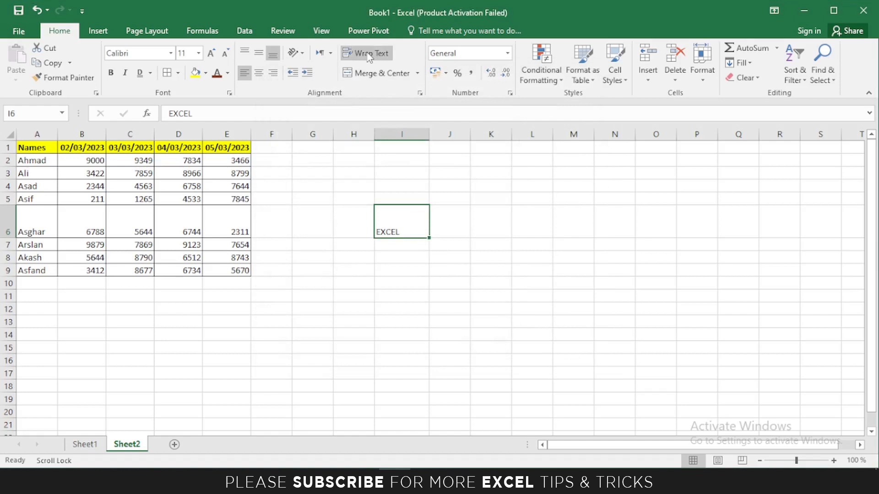
Enter 'Microsoft Office' in E12 and wrap it onto two lines within the cell.
left_click(224, 311)
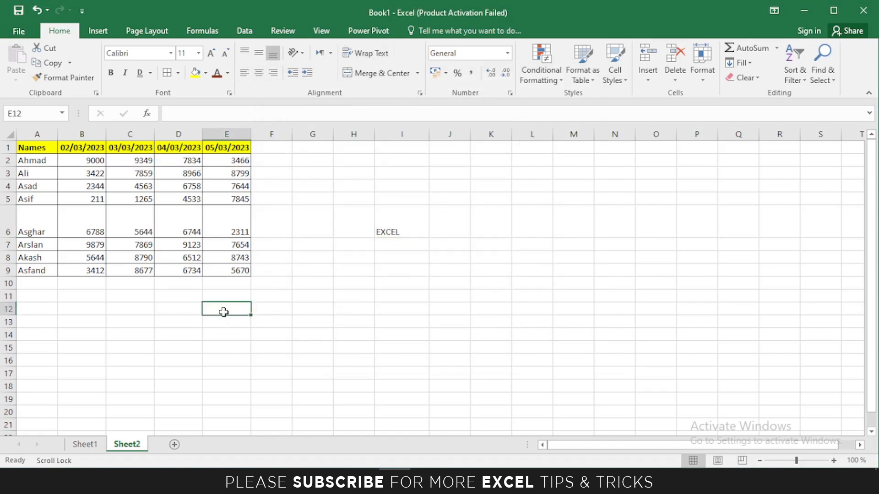
type("Micros")
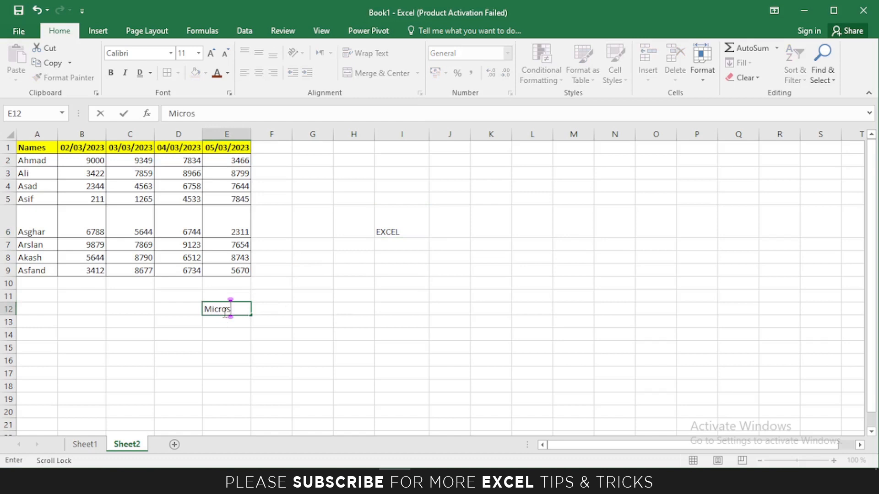
type("oft Offi")
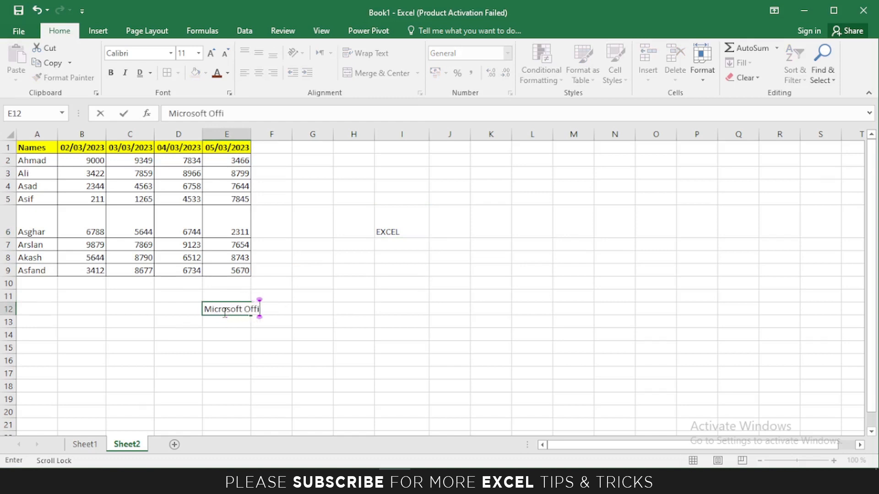
type("ce")
left_click(236, 309)
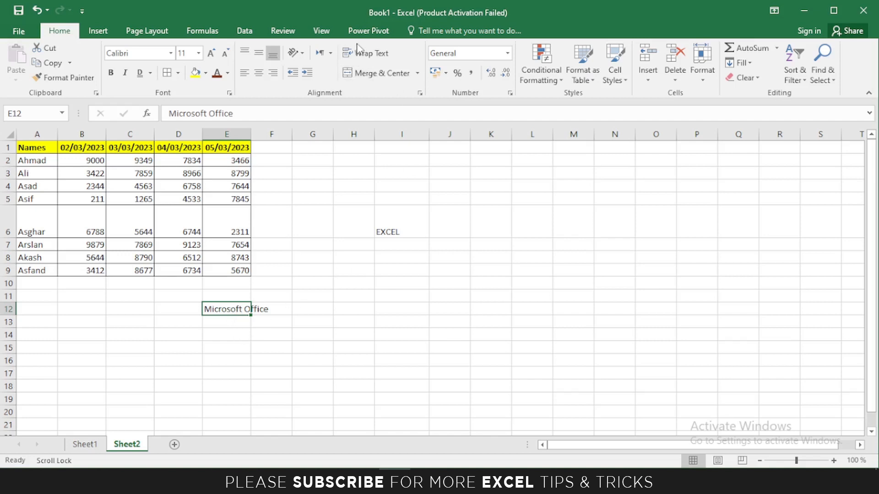
left_click(365, 54)
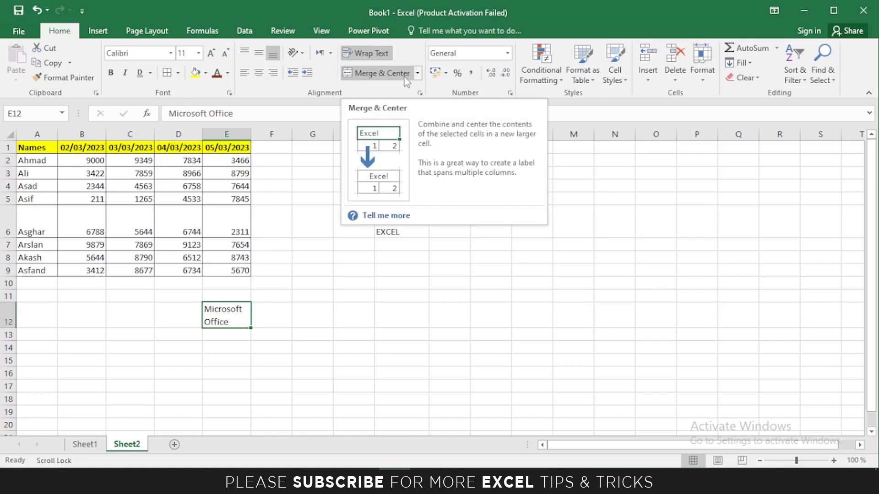
scroll(306, 315, "down", 3)
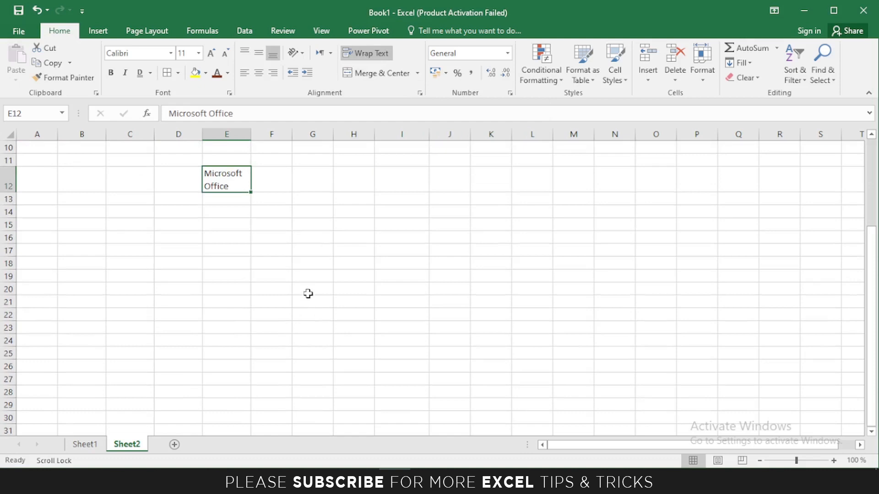
Enter the text Heading in the F17:I21 area below the table.
scroll(304, 291, "down", 1)
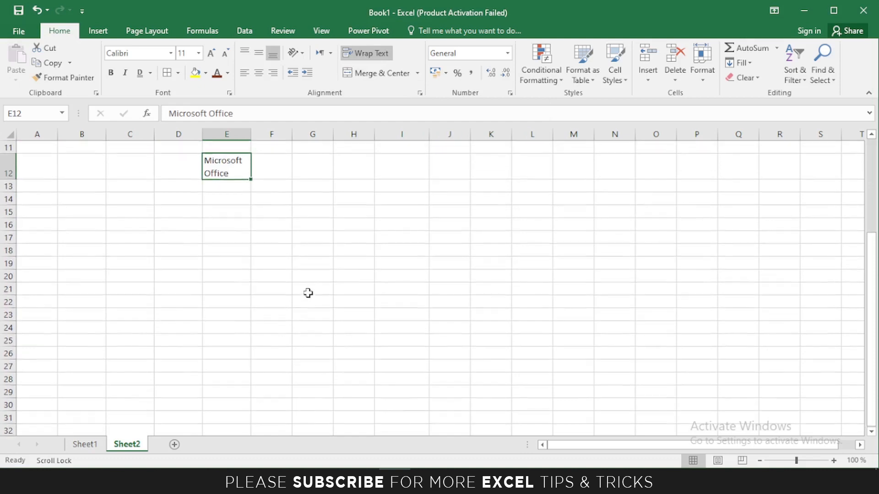
left_click(319, 265)
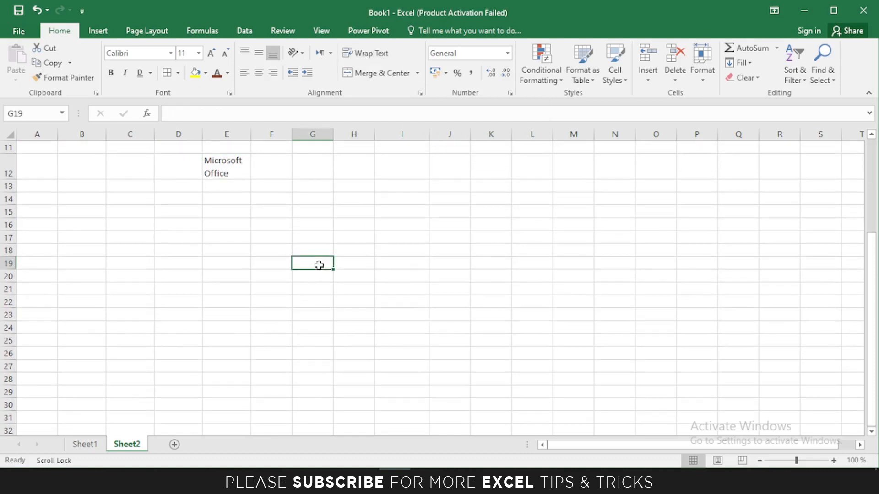
type("Heading")
left_click(379, 301)
Merge & Center F17:I21, unmerge it, then apply Merge Across to the block.
left_click_drag(263, 237, 396, 292)
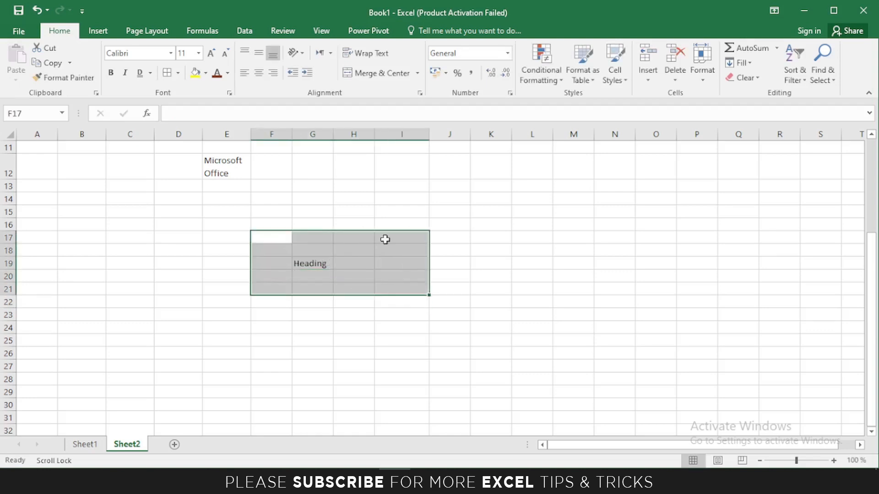
left_click(366, 74)
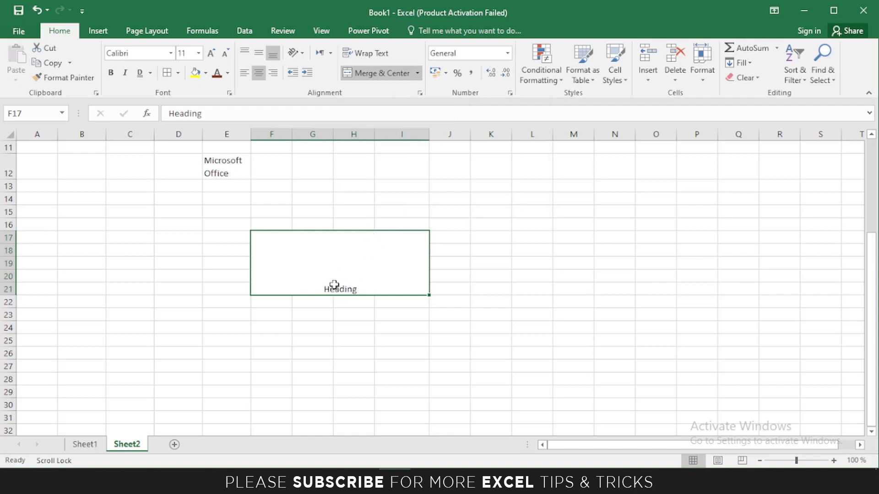
left_click(362, 75)
left_click(417, 73)
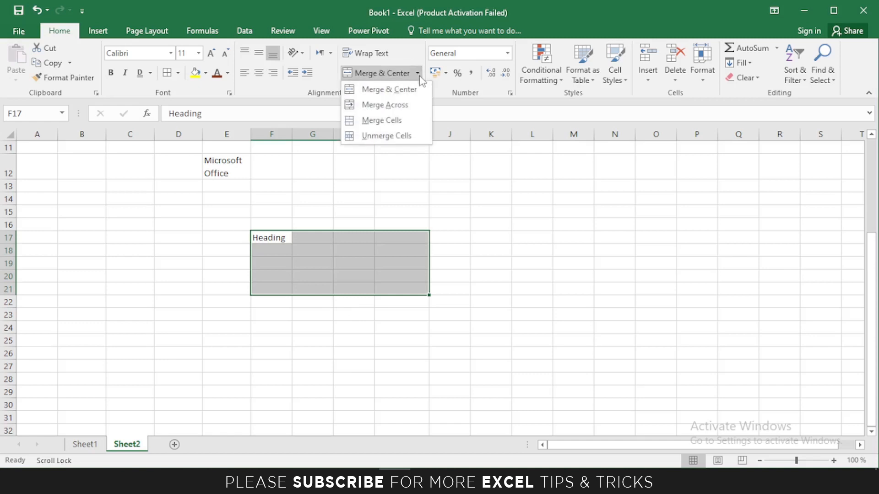
left_click(388, 105)
left_click(448, 300)
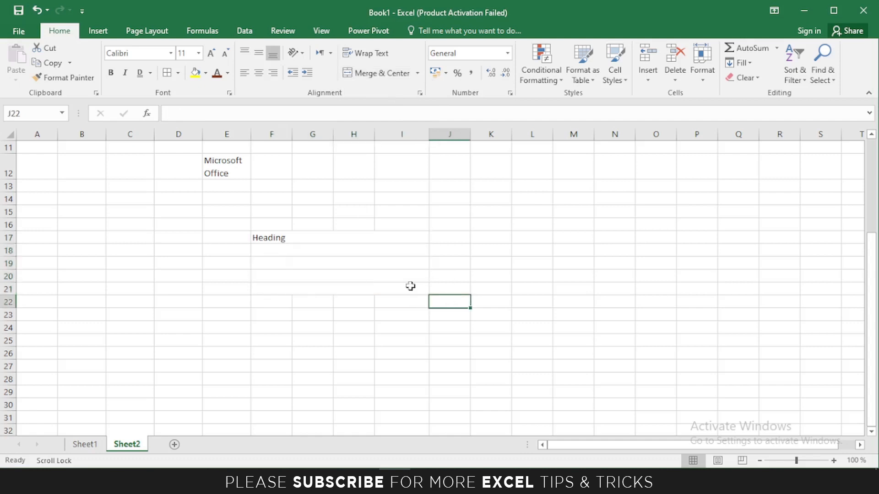
Merge F17:I21 into one cell, then unmerge it back into separate cells.
left_click(358, 282)
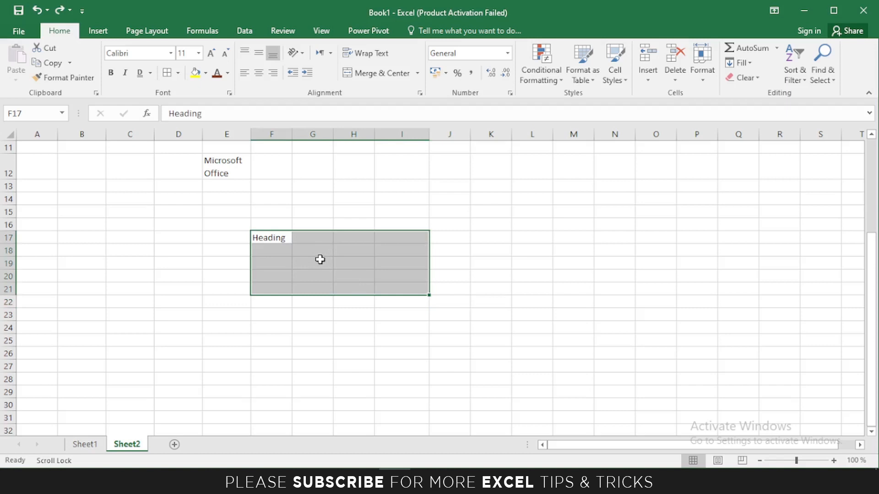
left_click(417, 73)
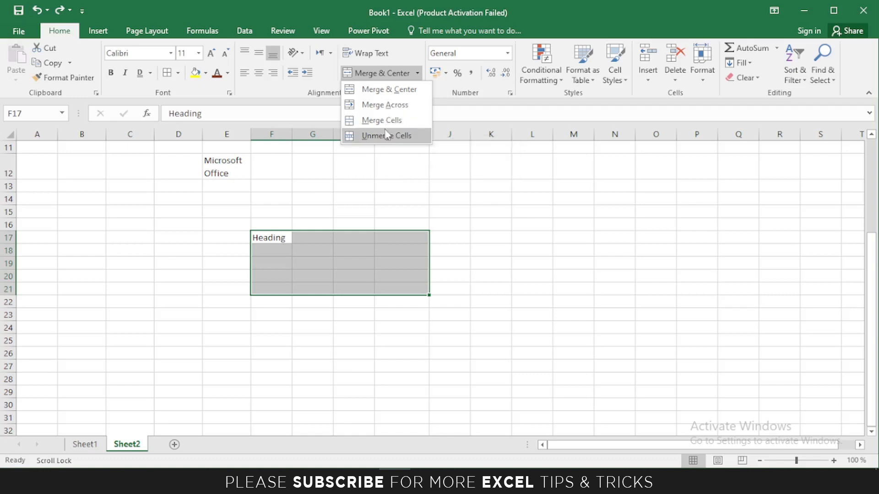
left_click(379, 122)
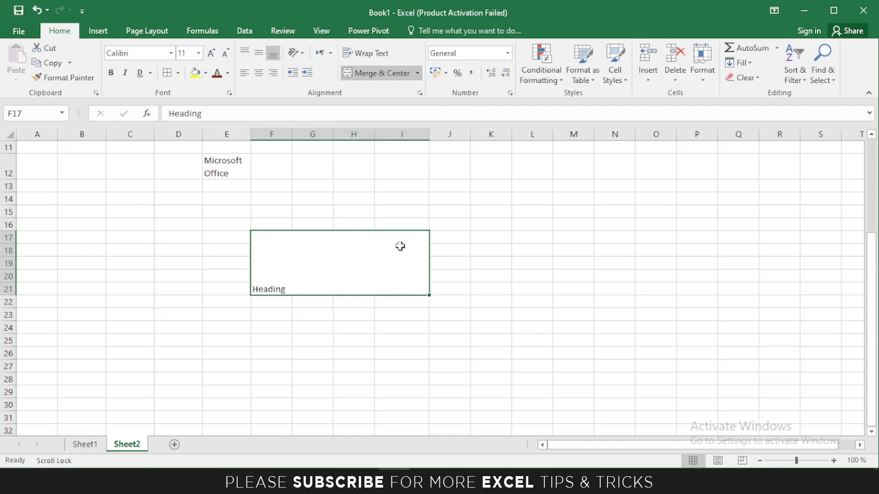
left_click(417, 74)
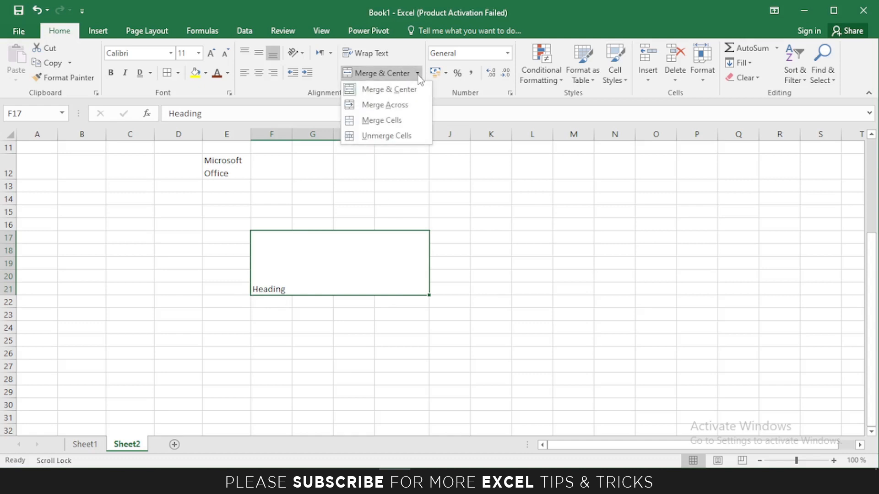
left_click(369, 136)
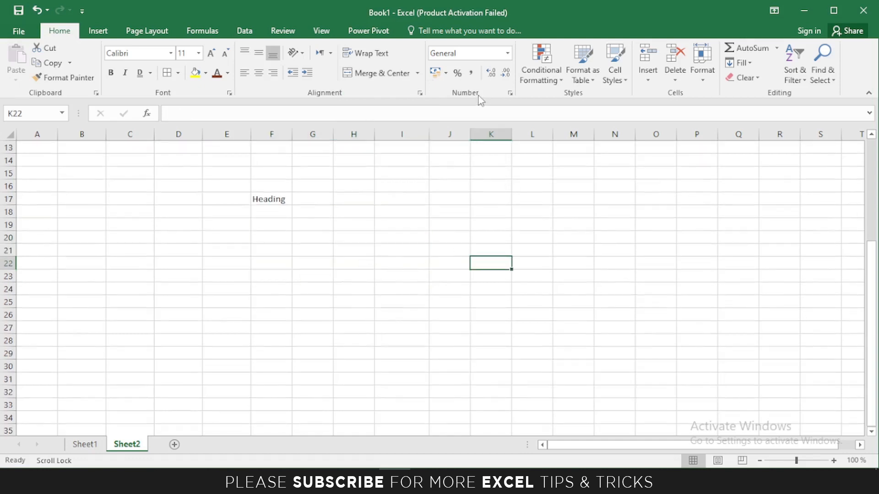
Enter 12 in F21 and format it as Currency, showing Rs12.00.
left_click(274, 253)
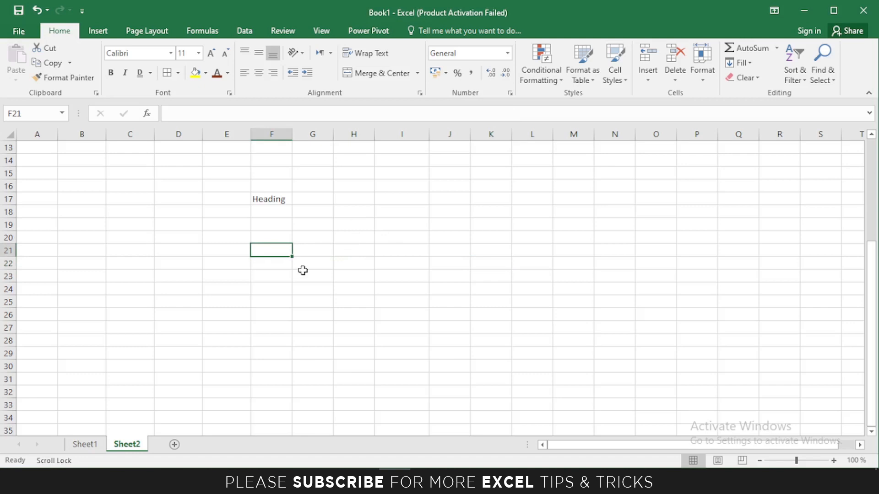
type("12")
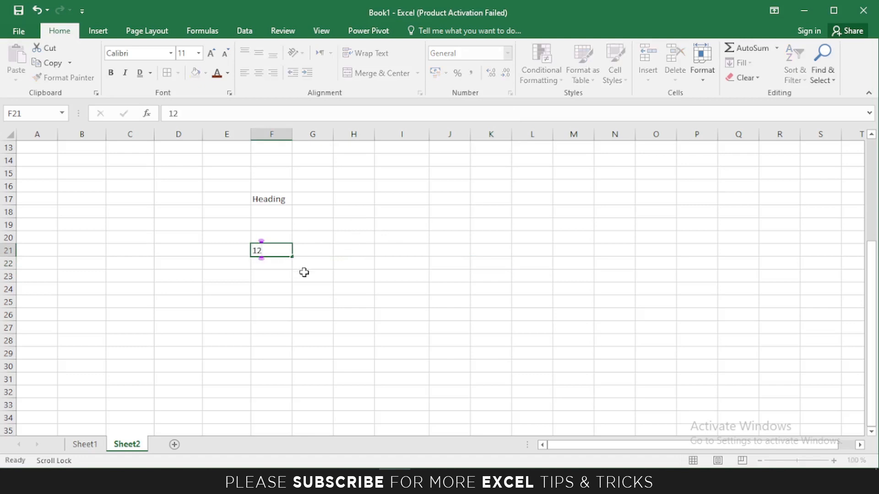
key("Return")
left_click(277, 254)
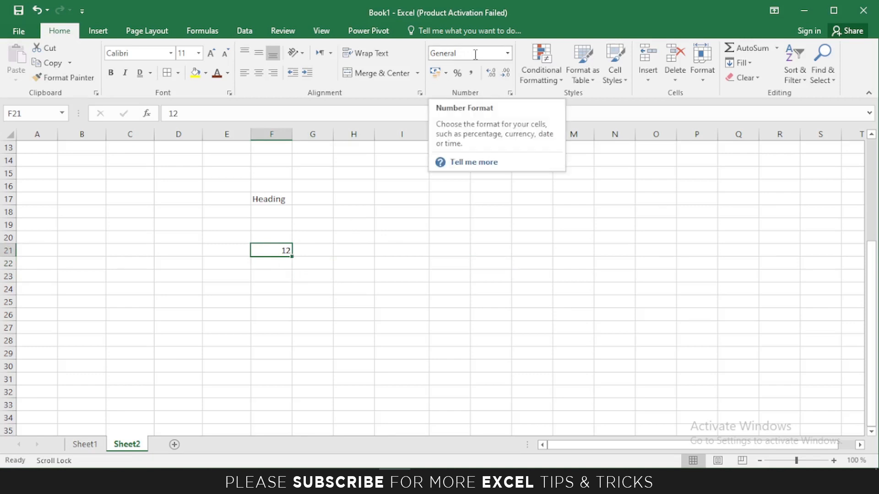
left_click(507, 53)
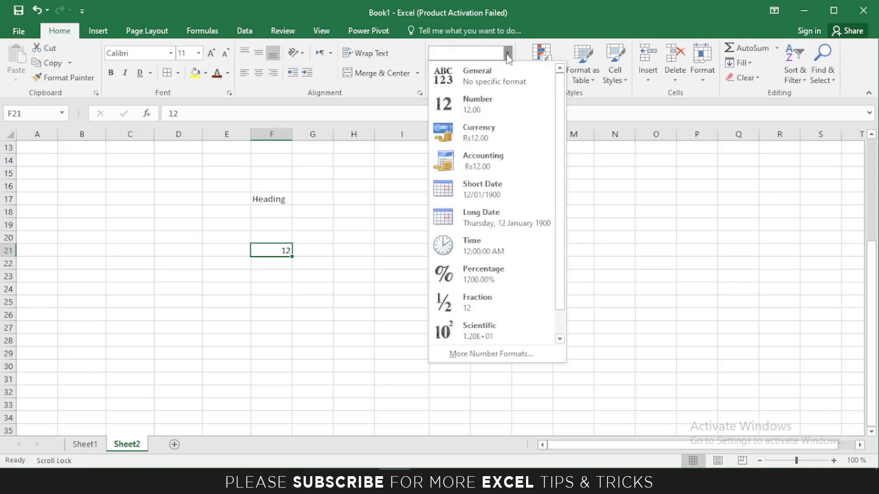
left_click(474, 131)
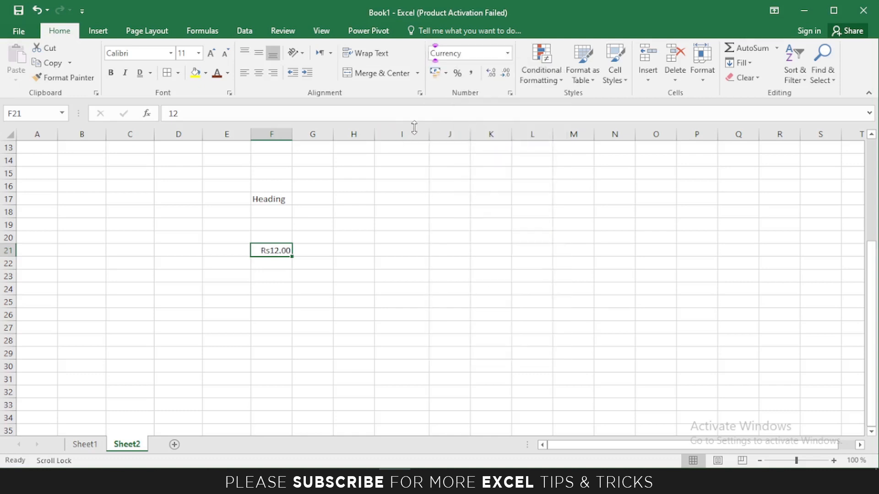
left_click(507, 53)
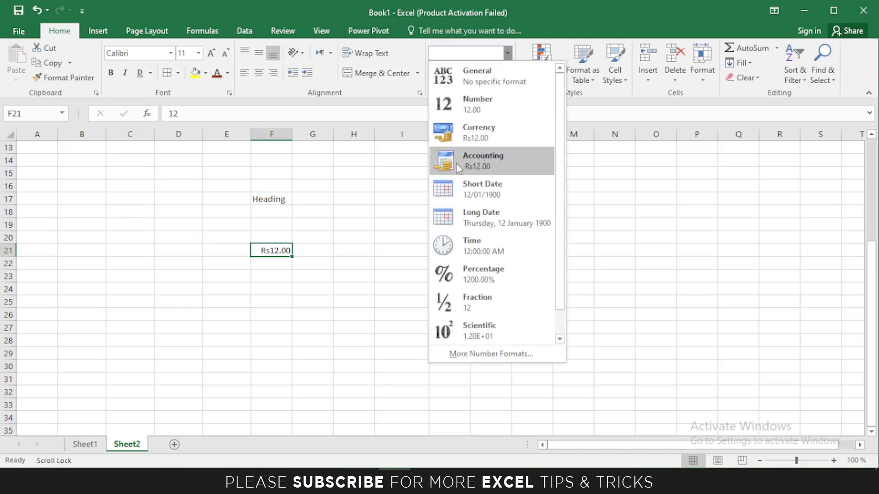
left_click(295, 265)
Enter the date 12/02/2022 in F24, try the Long Date format, then undo it.
left_click(271, 287)
type("12")
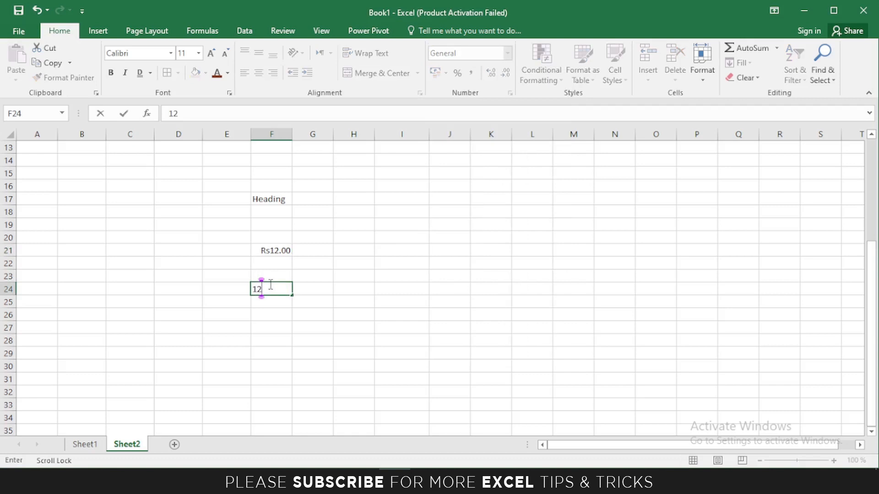
type("/")
type("02")
type("/202")
key("Return")
key("Return")
left_click(280, 292)
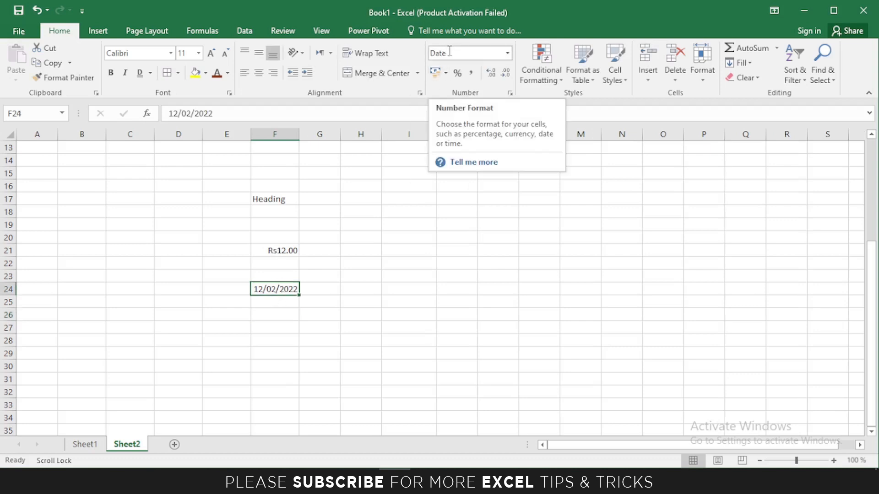
left_click(508, 53)
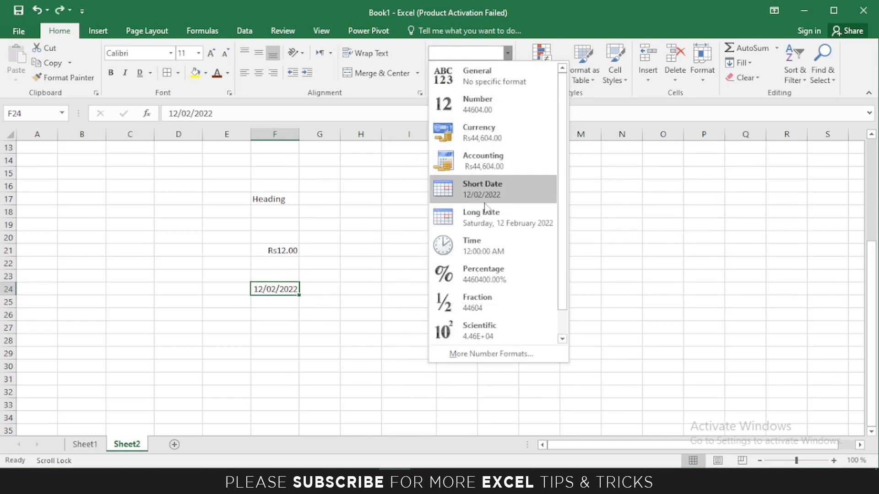
left_click(491, 218)
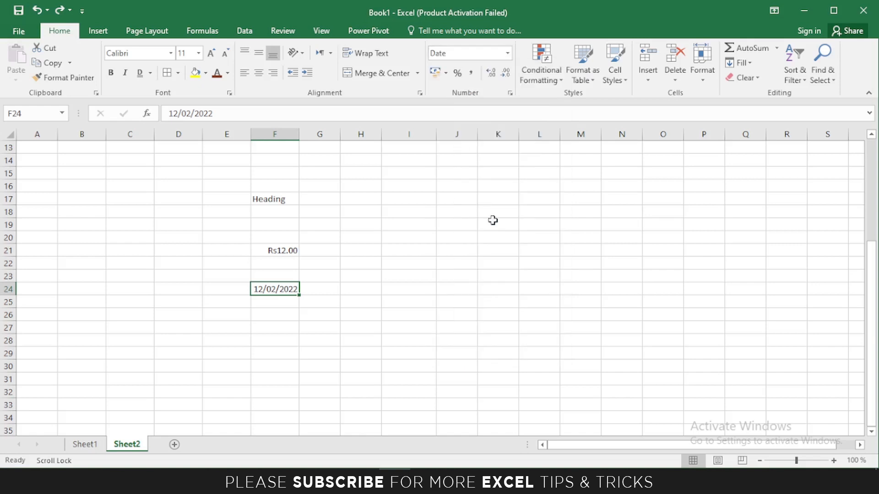
key("ctrl+z")
Try the Time format on F21, undo the change, and set F21 back to Currency.
left_click(274, 249)
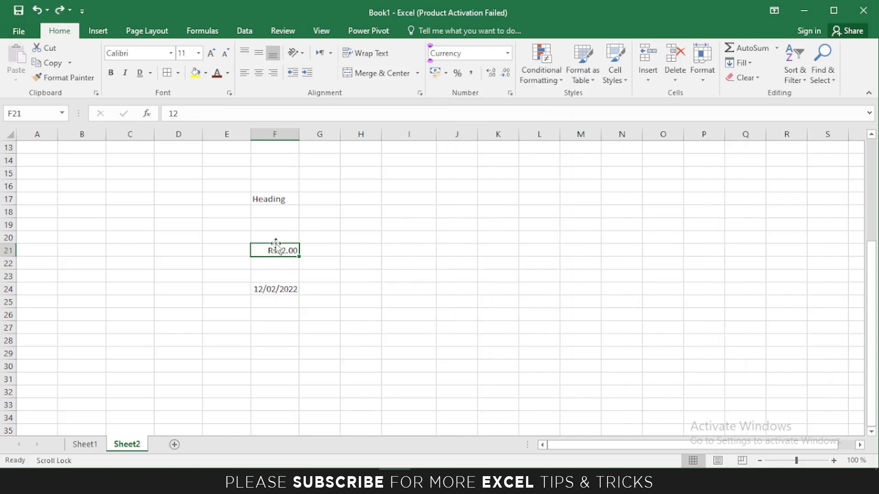
left_click(509, 54)
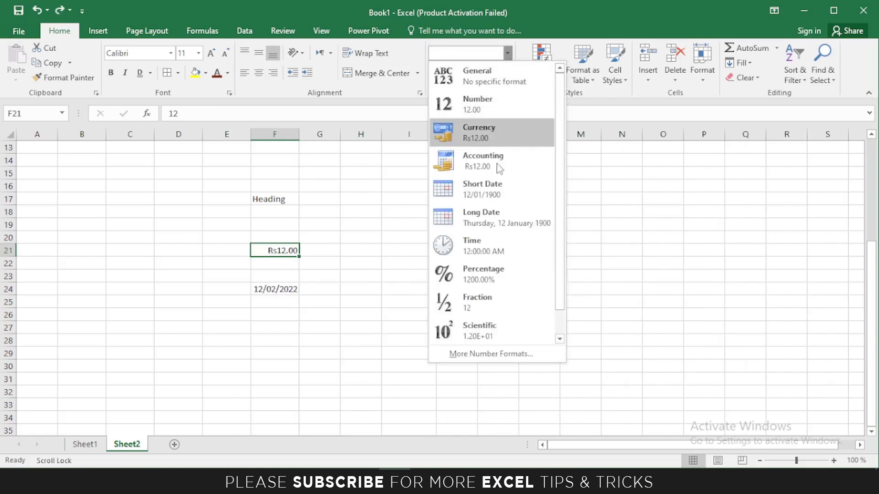
left_click(484, 247)
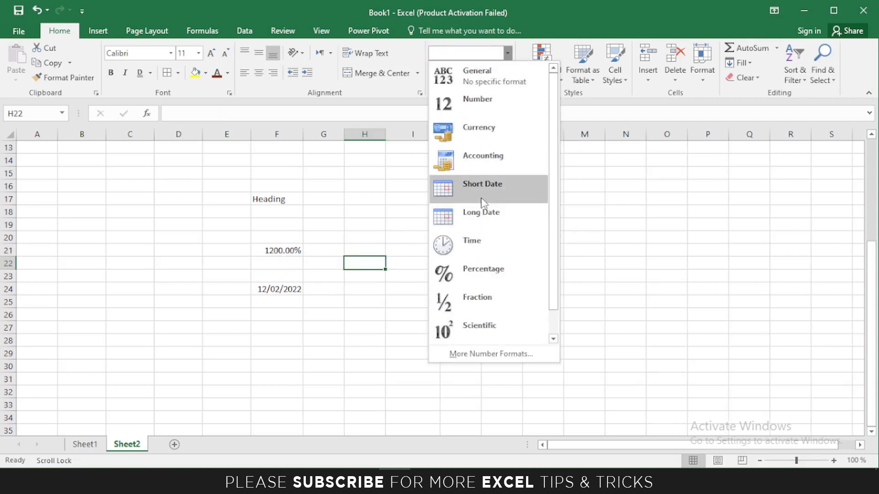
left_click(390, 296)
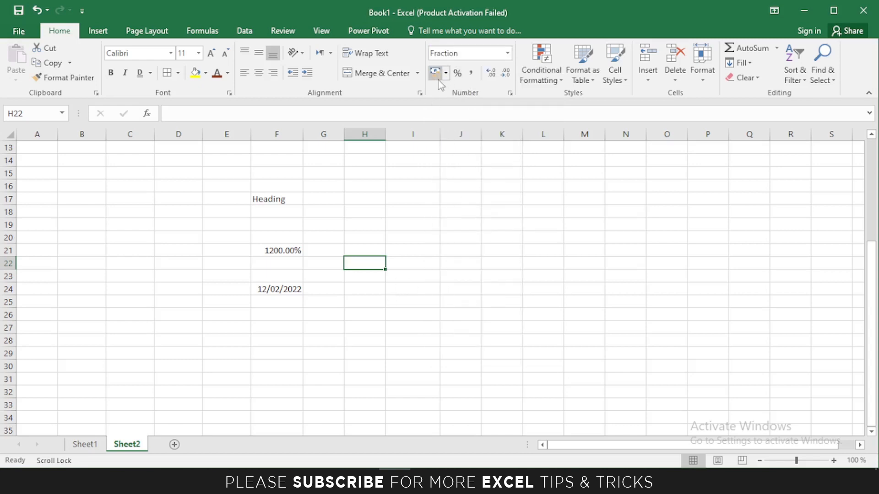
key("ctrl+z")
left_click(507, 53)
left_click(470, 141)
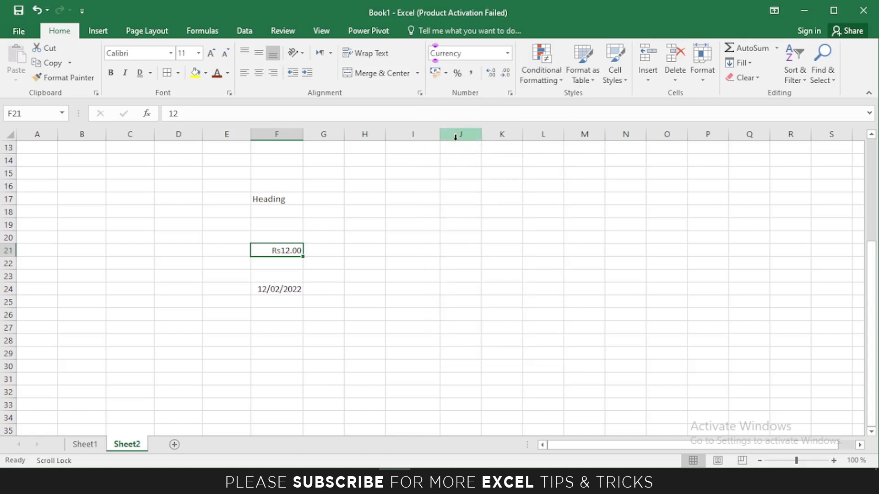
Format F21 as Accounting with the $ English (Australia) symbol, displaying $ 12.0000.
left_click(446, 75)
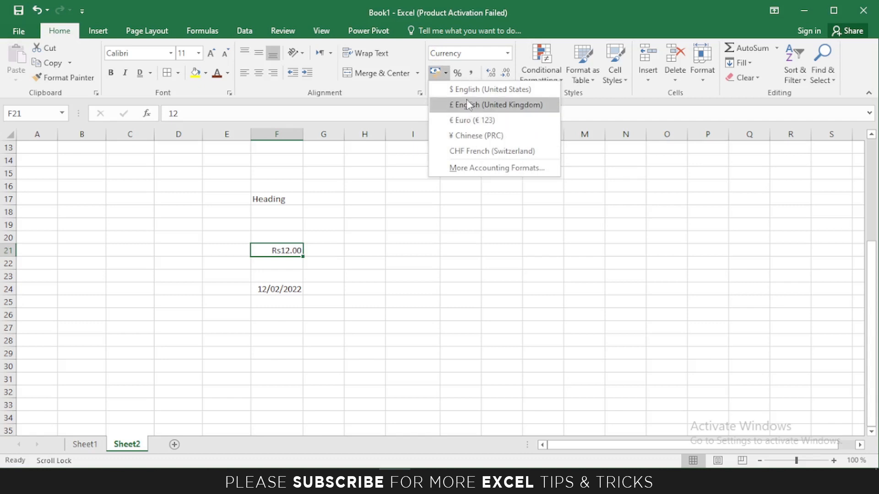
left_click(468, 90)
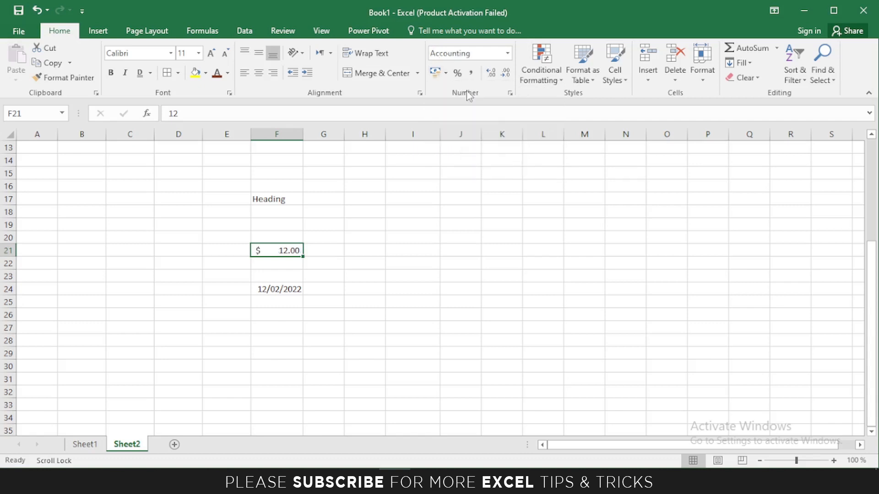
left_click(447, 76)
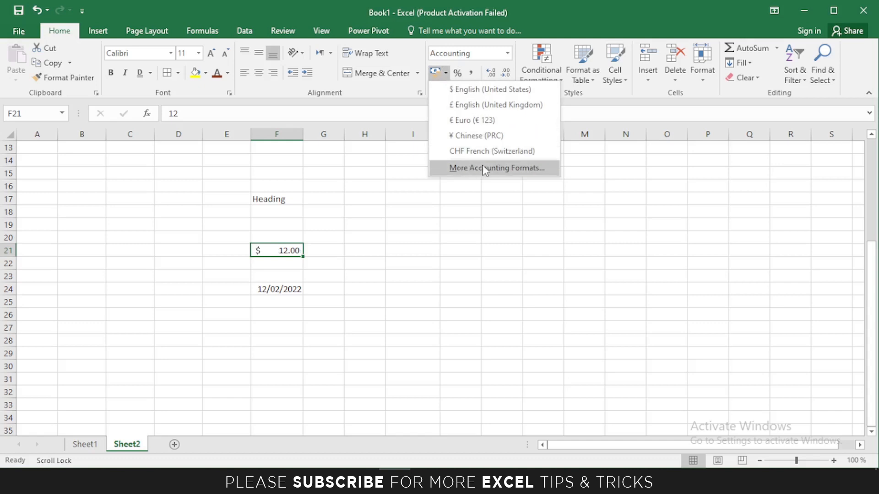
left_click(518, 169)
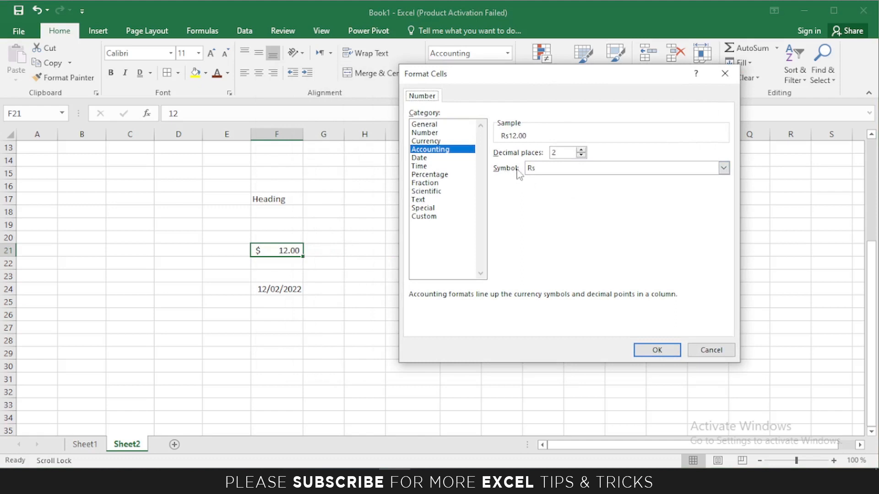
left_click(725, 168)
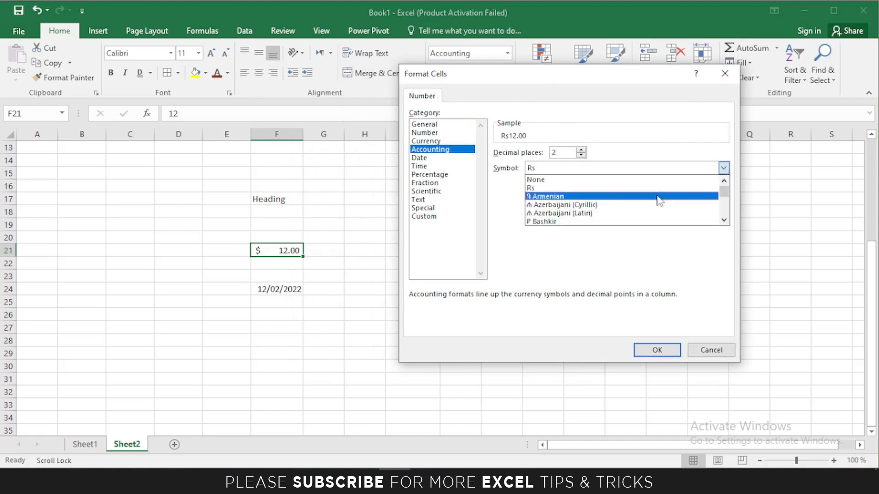
scroll(591, 208, "down", 1)
scroll(592, 208, "down", 3)
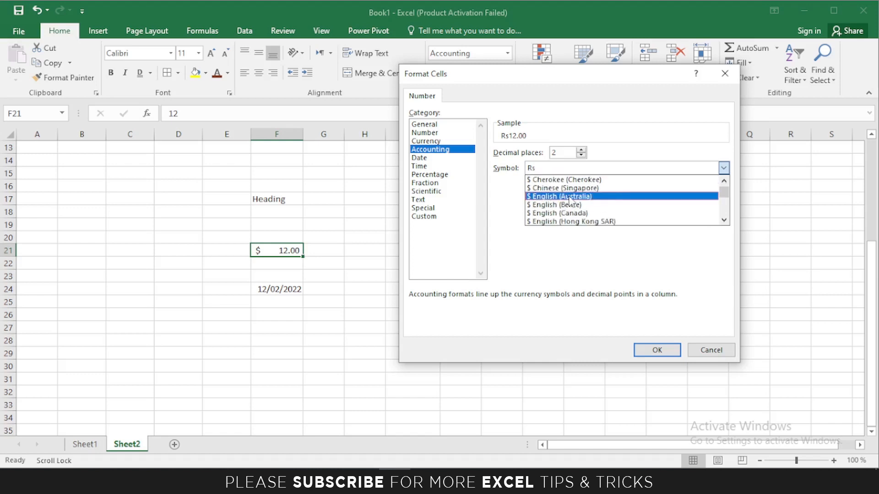
left_click(542, 199)
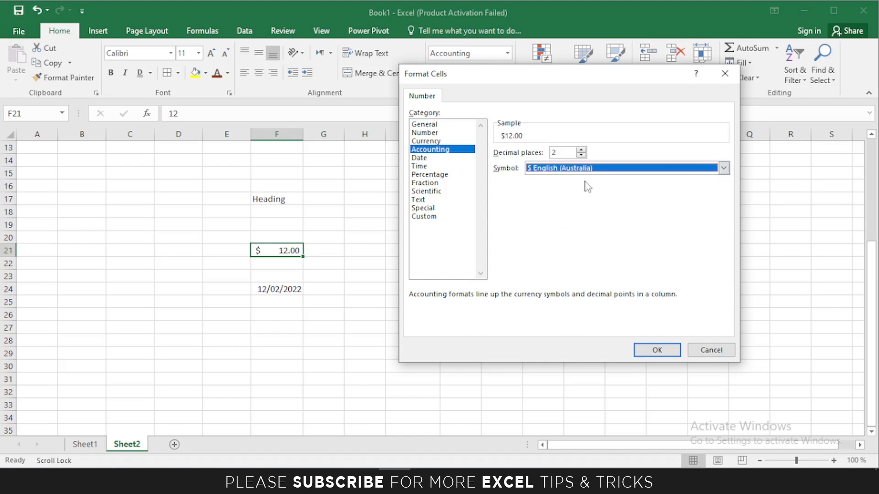
left_click(659, 351)
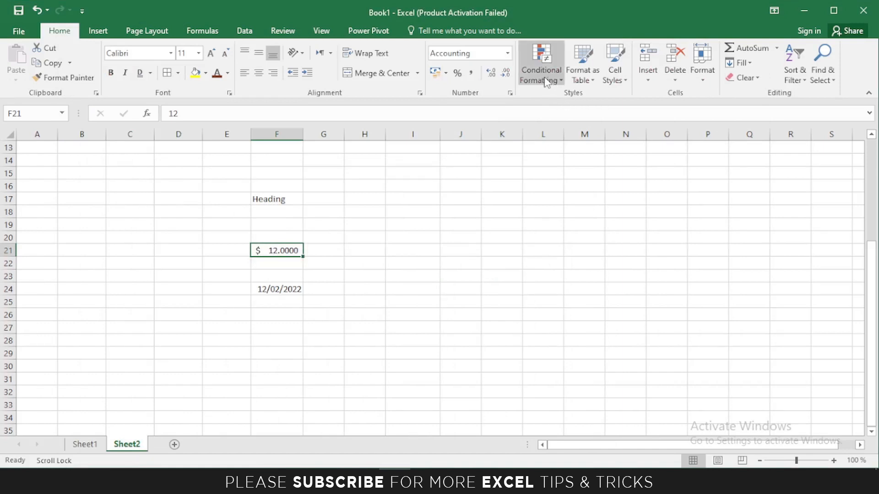
Autofit row 6 back to its normal height.
scroll(366, 245, "up", 1)
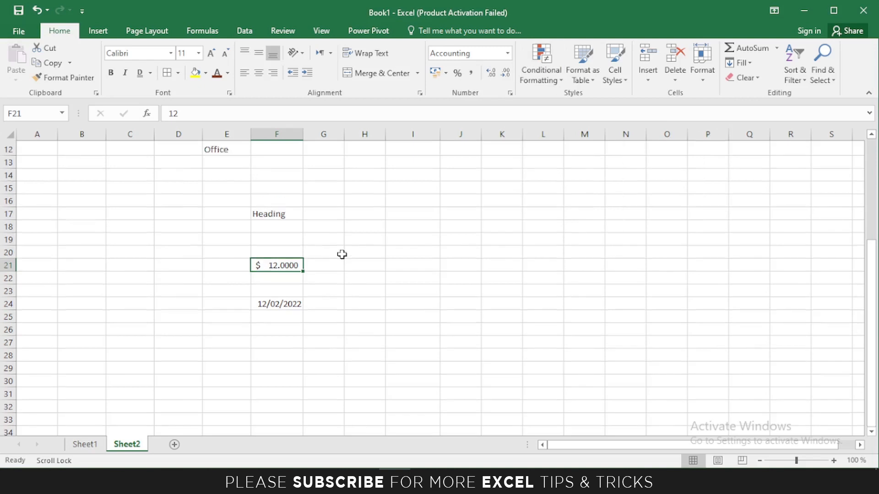
left_click_drag(876, 290, 875, 195)
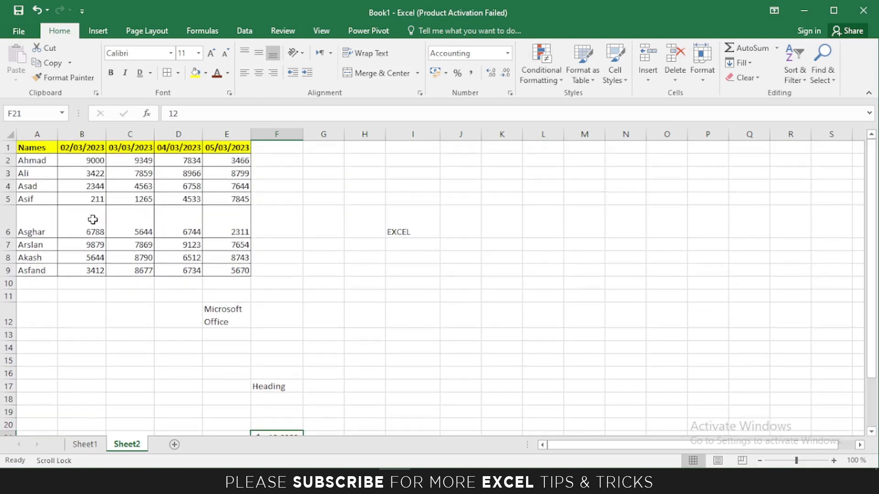
double_click(12, 237)
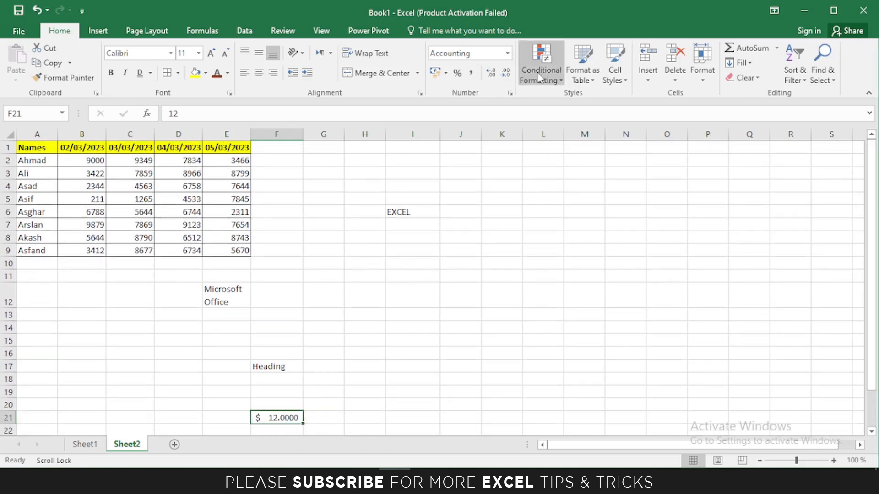
Start a Greater Than 5045 highlight rule on A2:E9, previewing the green and red styles.
left_click_drag(24, 163, 254, 257)
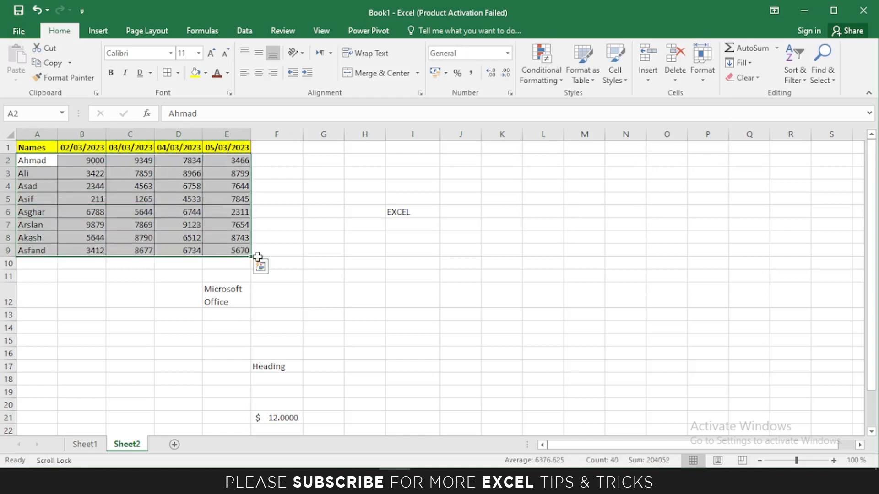
left_click(544, 80)
mouse_move(552, 107)
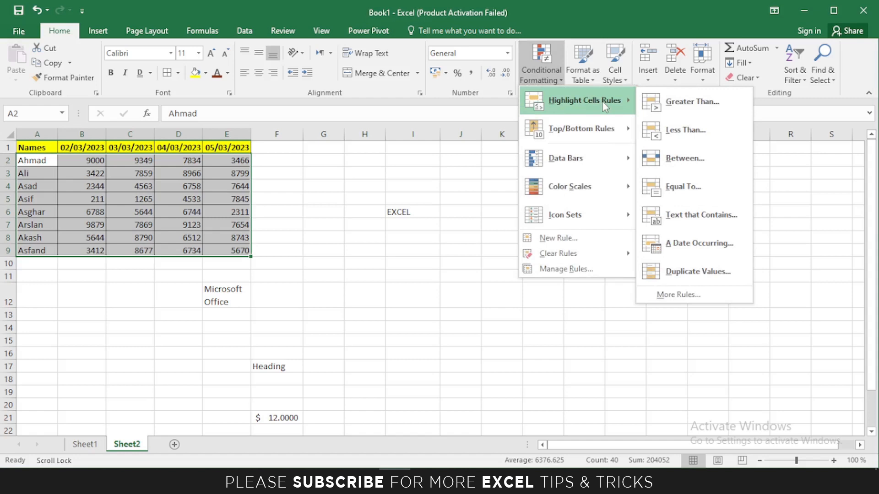
left_click(678, 108)
left_click_drag(528, 215, 530, 178)
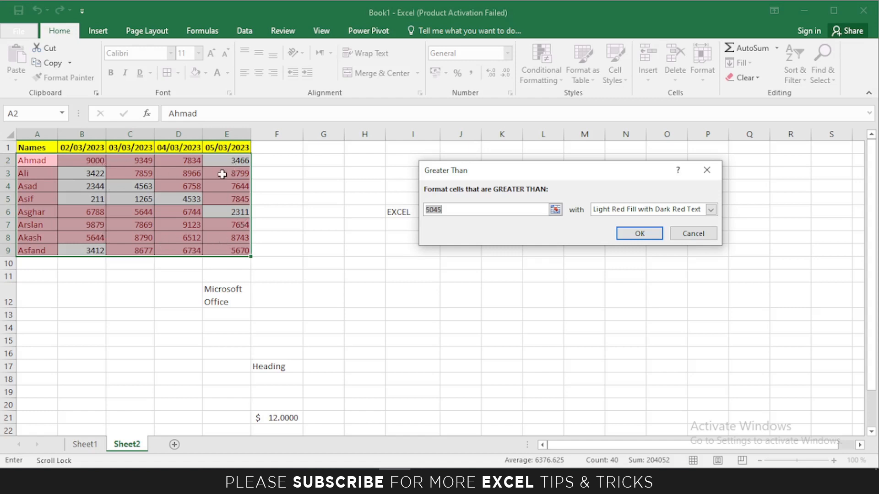
left_click(712, 212)
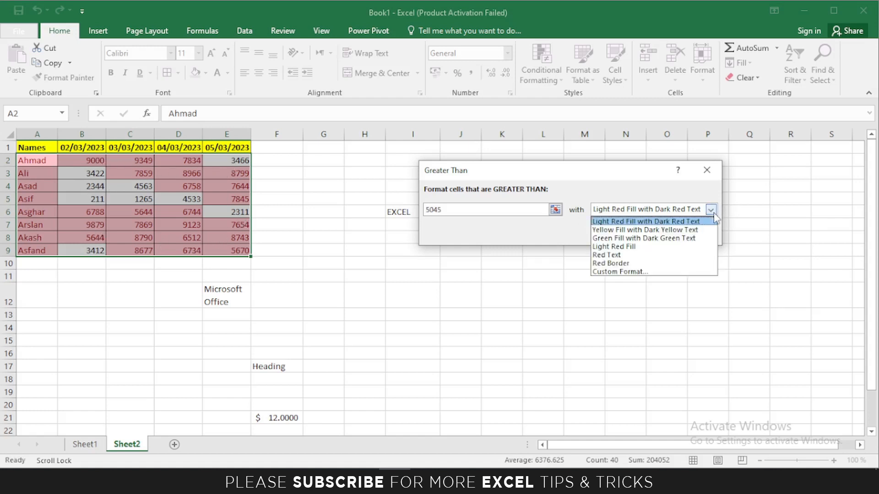
left_click(655, 237)
left_click(710, 210)
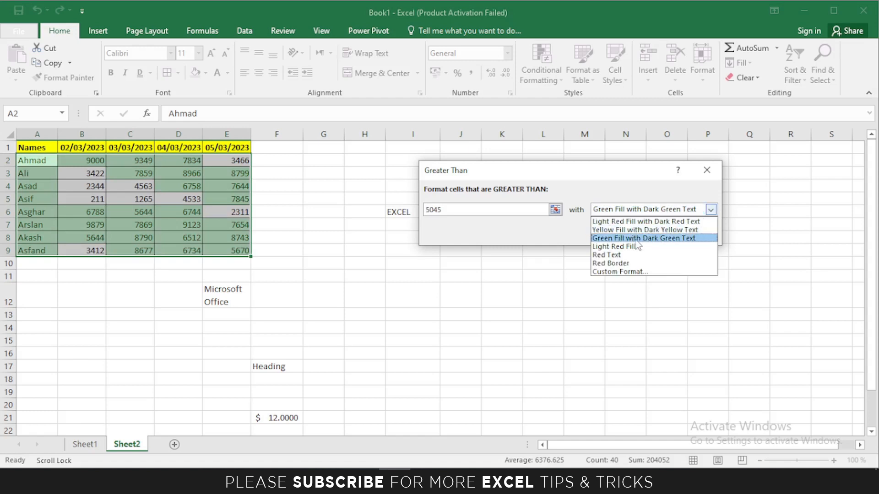
left_click(608, 255)
left_click(711, 210)
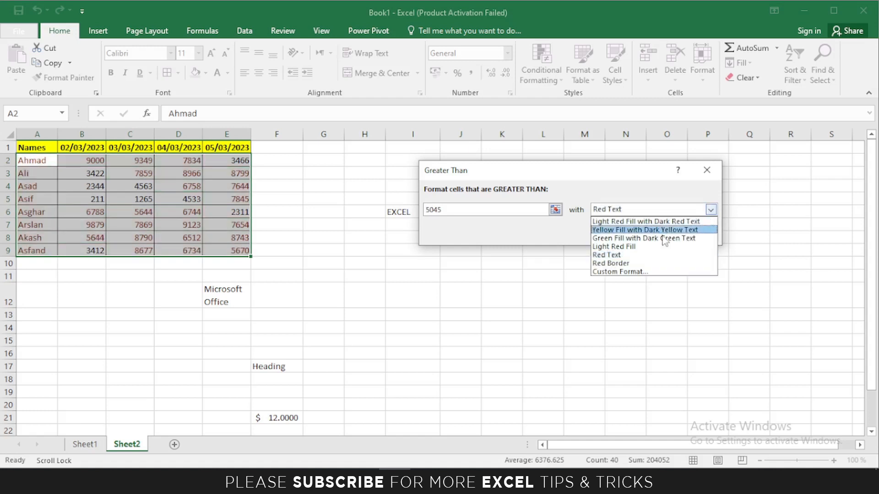
Preview a custom format with light blue text and grey fill, then cancel the rule.
left_click(614, 272)
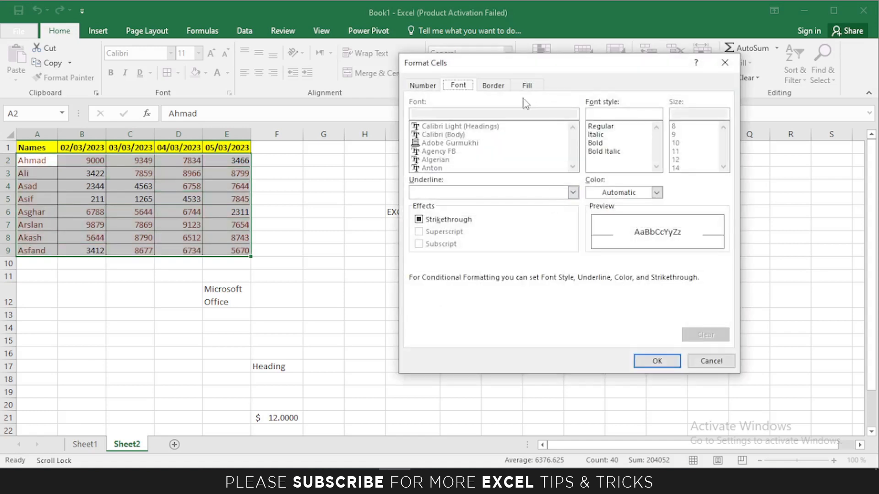
left_click(657, 192)
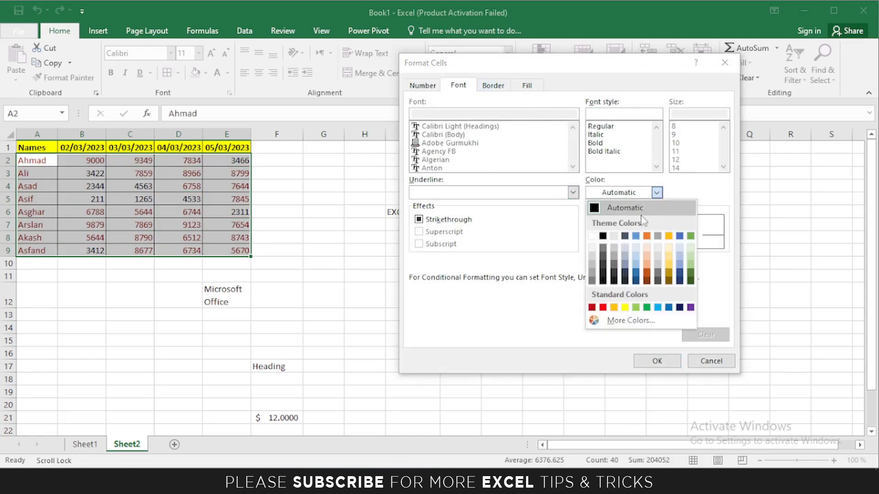
left_click(636, 264)
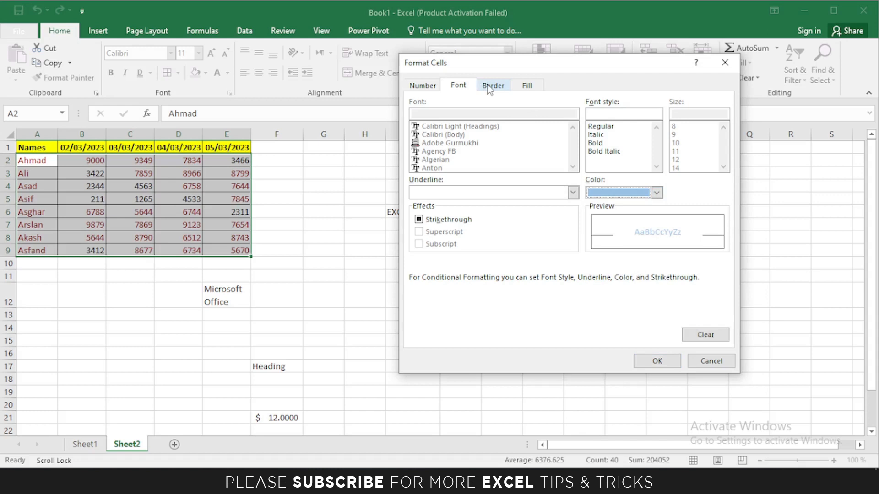
left_click(526, 85)
left_click(421, 149)
left_click(657, 361)
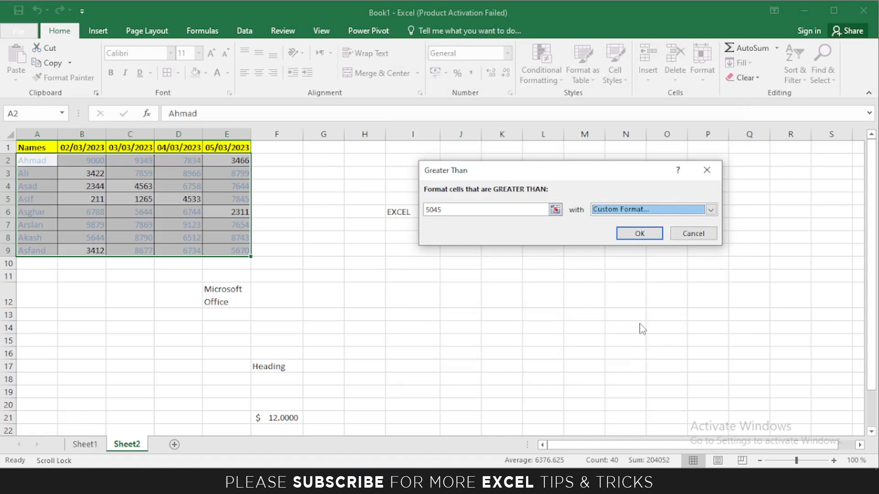
left_click(693, 234)
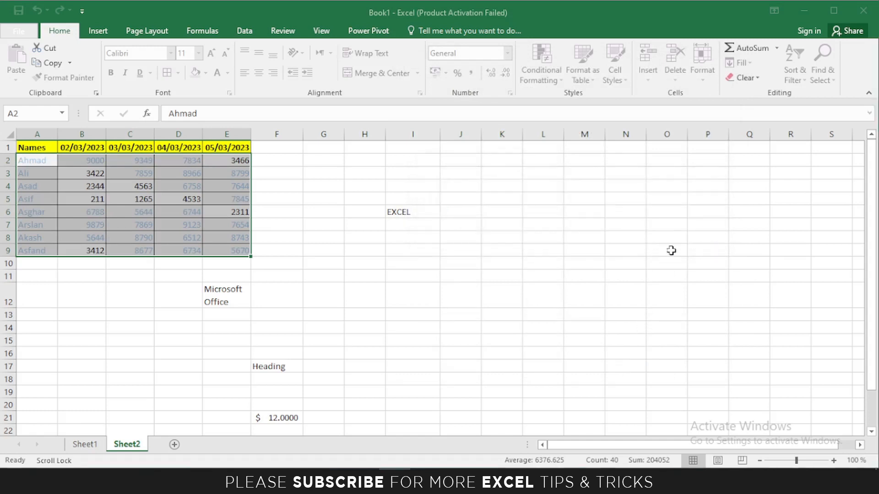
left_click(541, 68)
mouse_move(602, 111)
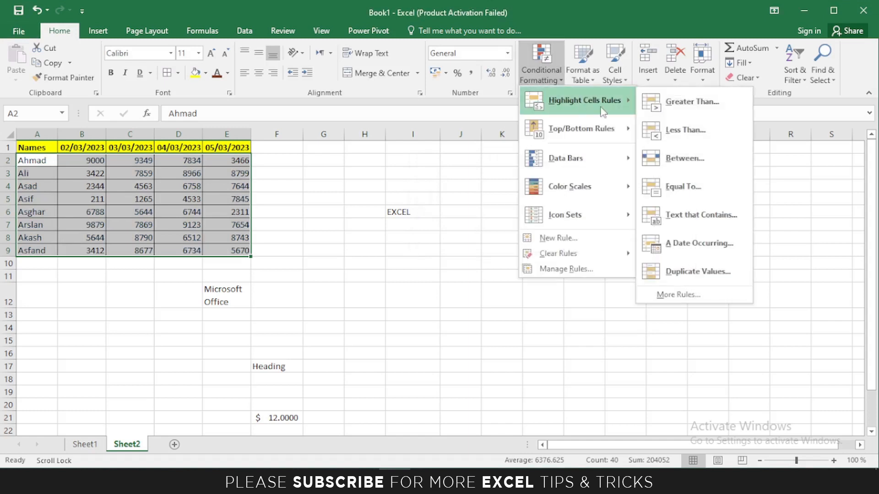
left_click(685, 133)
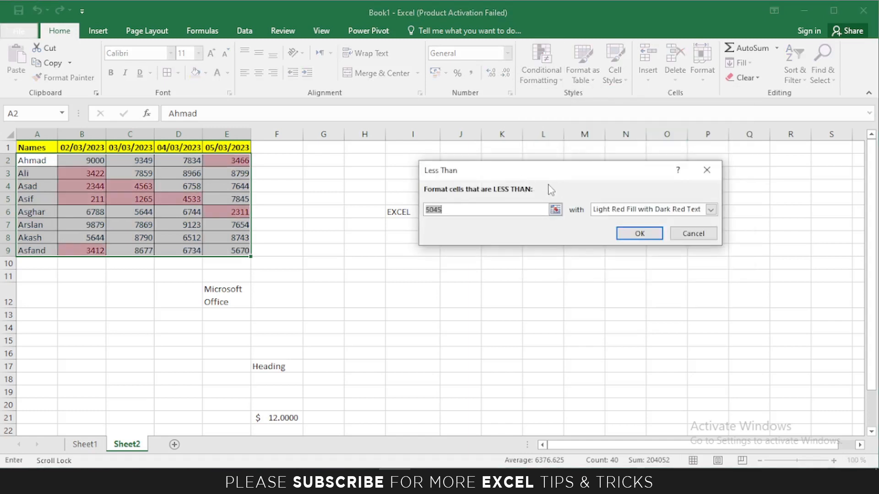
left_click_drag(534, 170, 525, 162)
left_click_drag(438, 202, 420, 201)
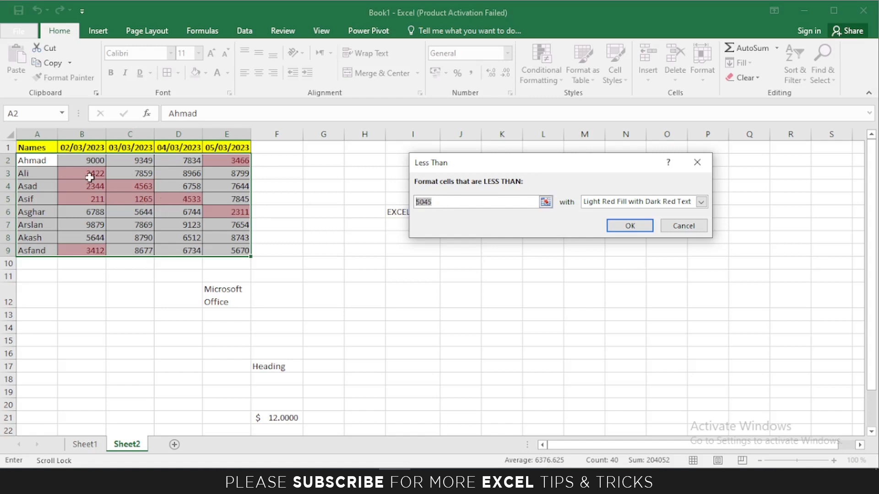
left_click(684, 225)
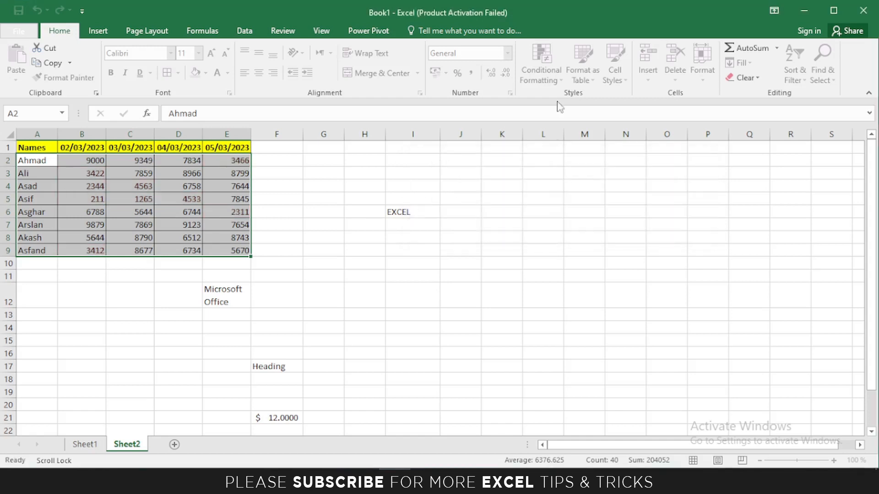
left_click(549, 80)
mouse_move(589, 98)
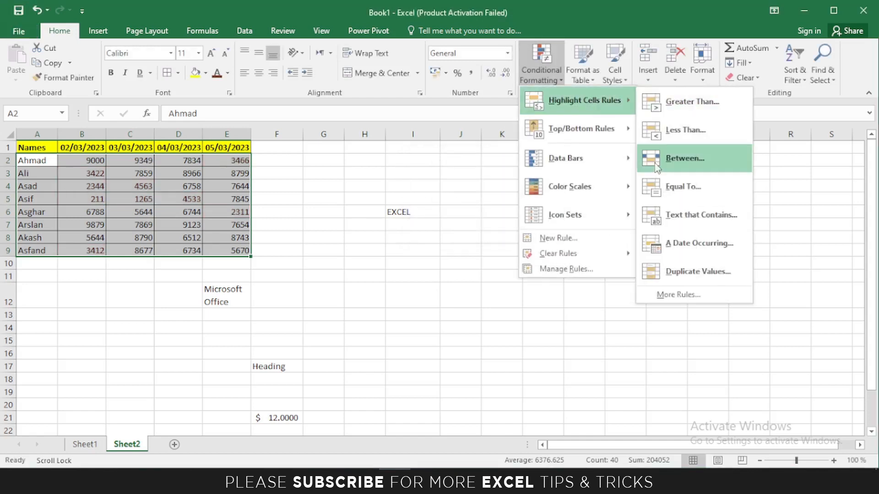
left_click(665, 170)
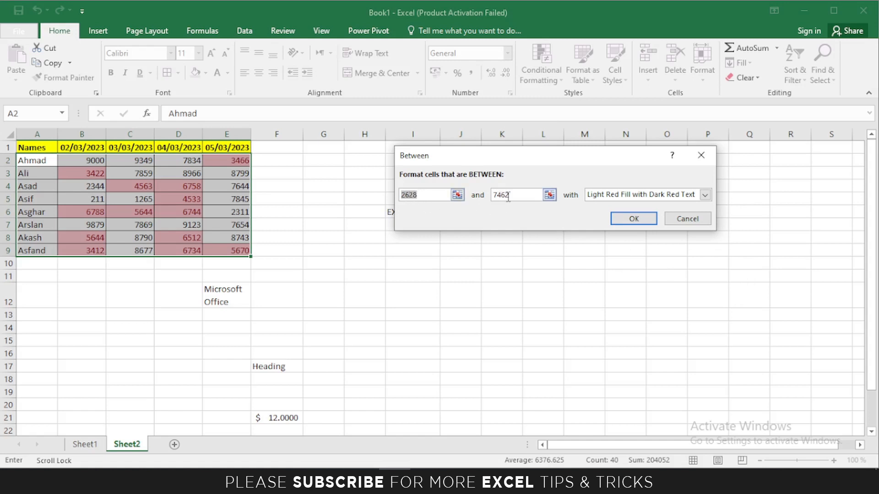
left_click_drag(497, 159, 489, 155)
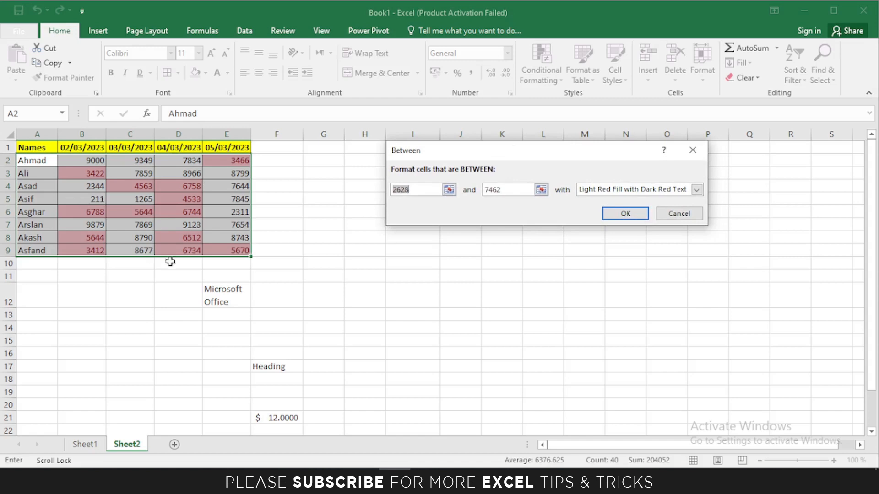
left_click(679, 214)
left_click(537, 75)
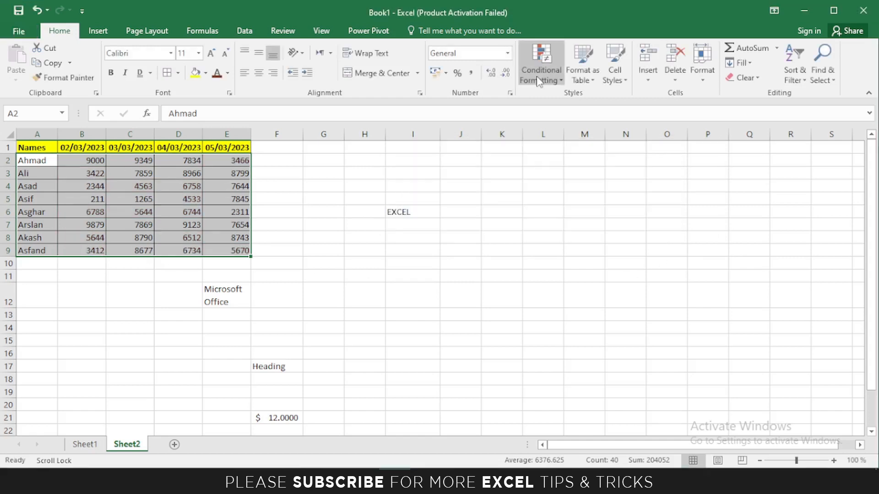
mouse_move(571, 109)
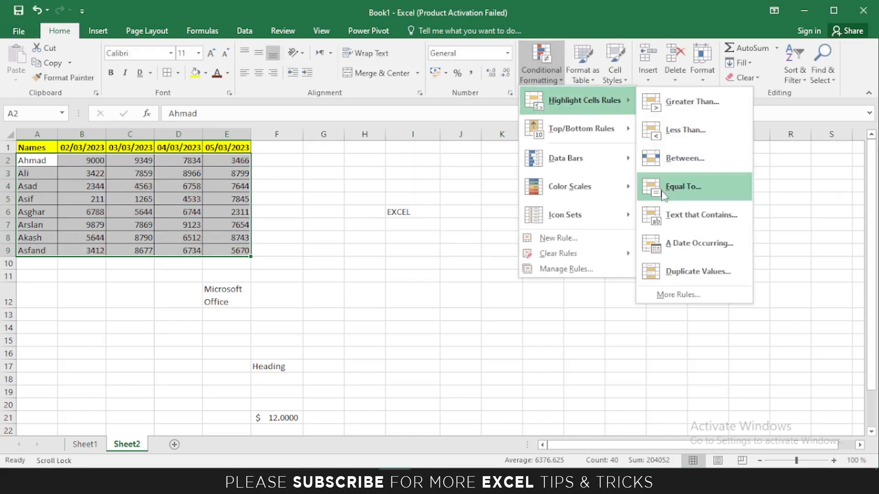
left_click(659, 184)
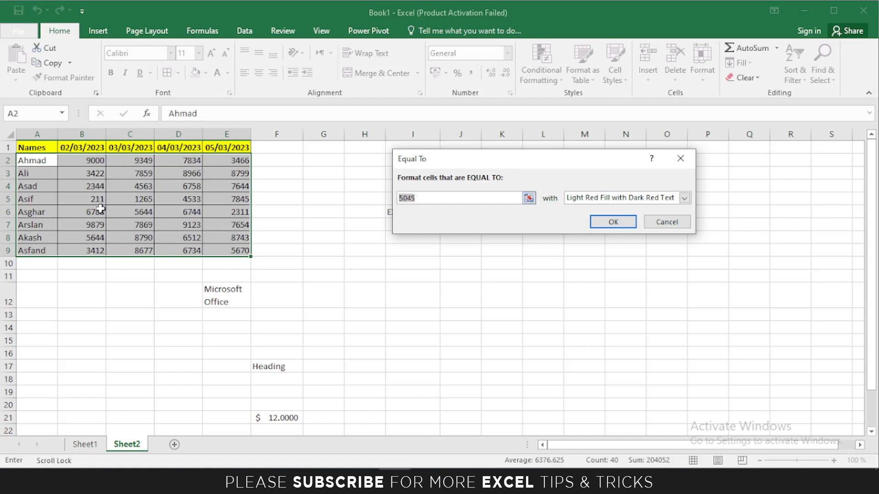
left_click_drag(419, 198, 395, 200)
type("3466")
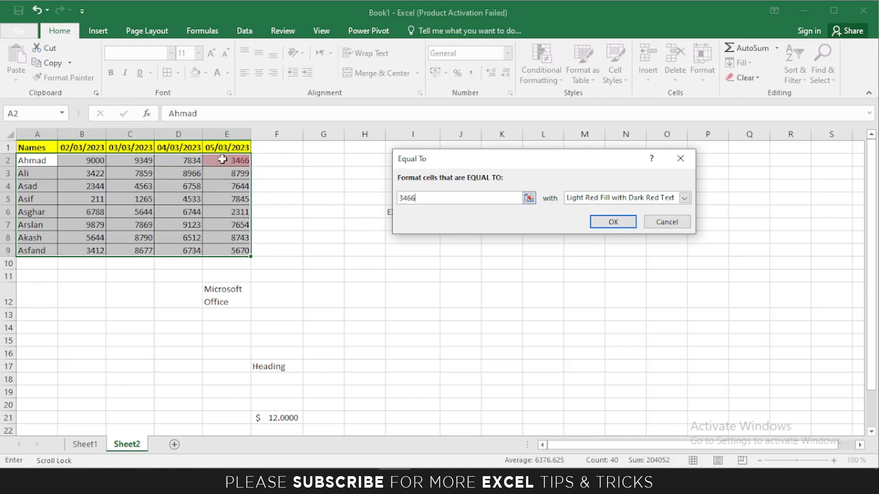
left_click(667, 222)
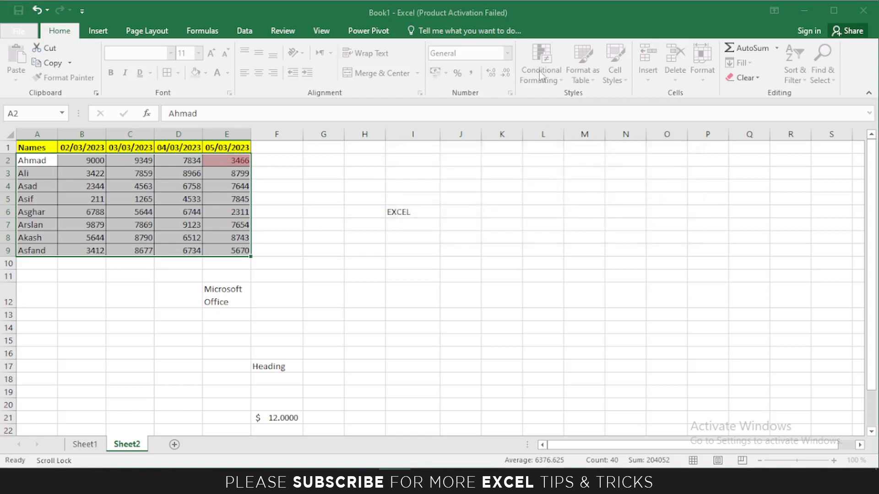
left_click(550, 82)
Try a Text that Contains rule for 'Asi' on the table, then cancel it.
mouse_move(589, 100)
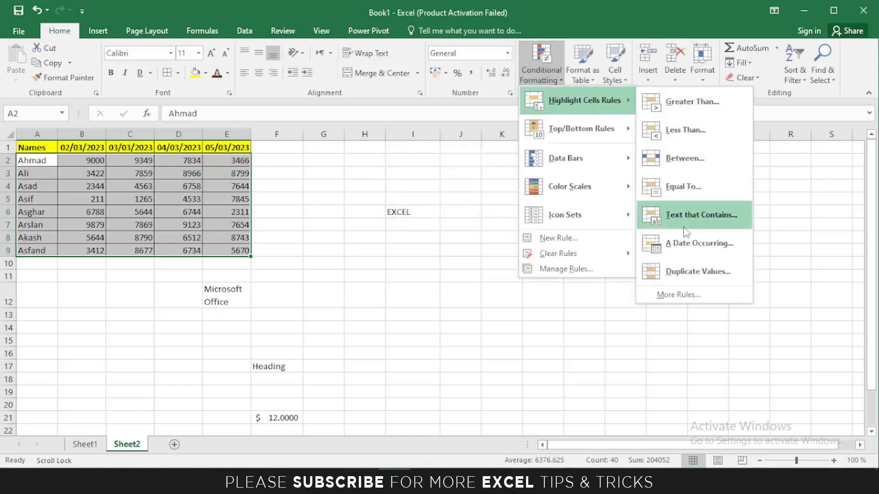
left_click(682, 215)
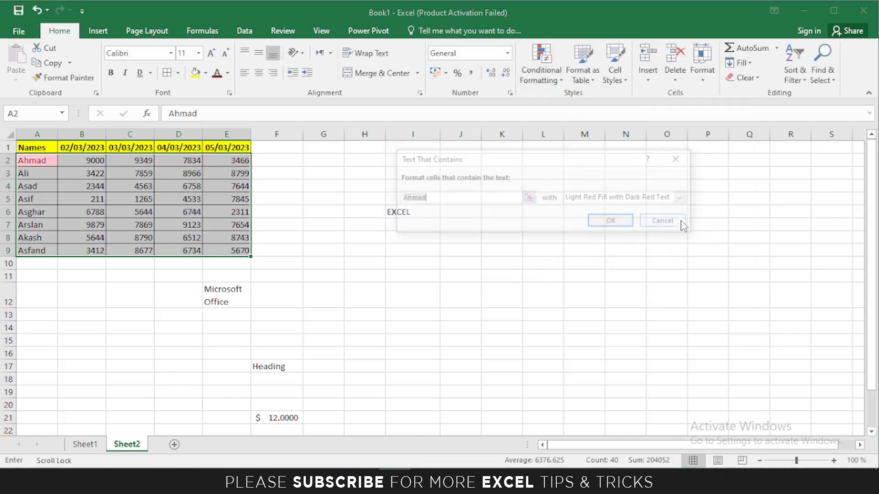
left_click_drag(487, 161, 470, 172)
left_click_drag(414, 208, 382, 209)
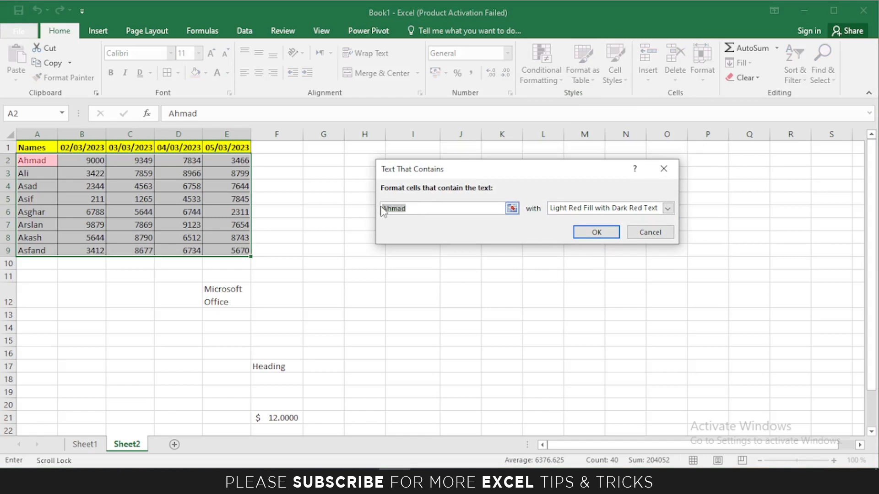
type("Asi")
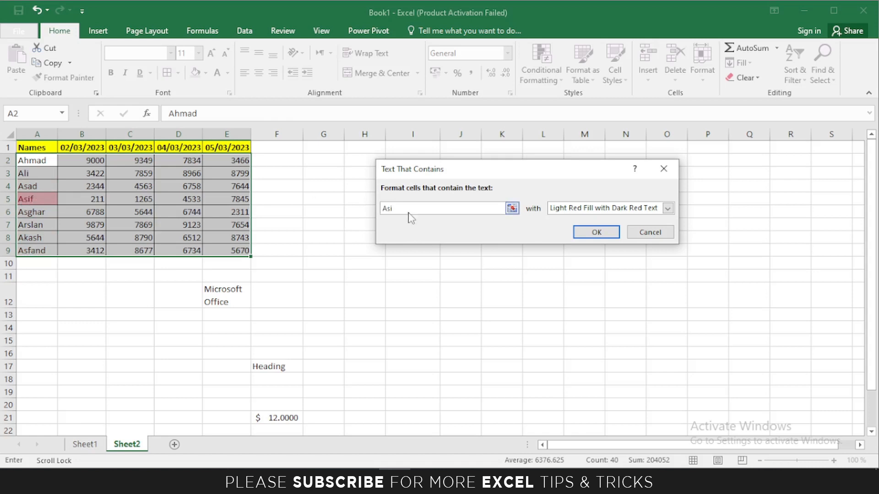
left_click(384, 211)
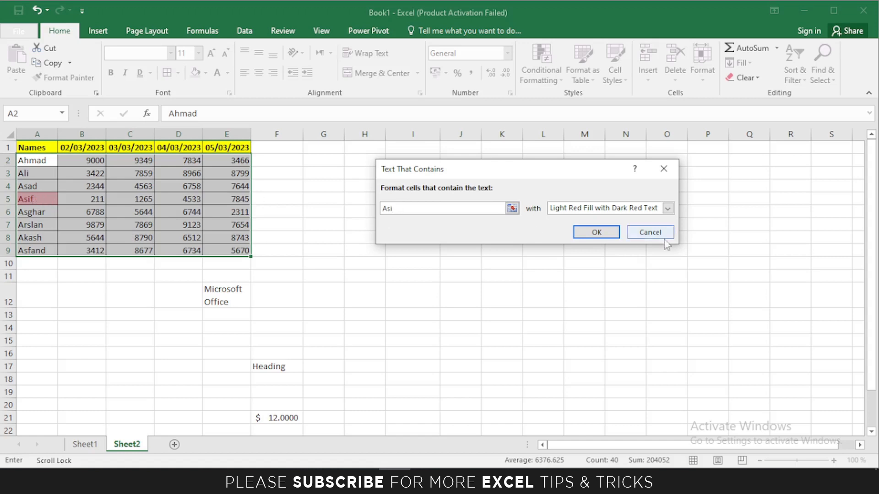
left_click(650, 232)
Preview a Duplicate Values highlight rule, then bring up the Top/Bottom Rules choices.
left_click(541, 69)
mouse_move(585, 100)
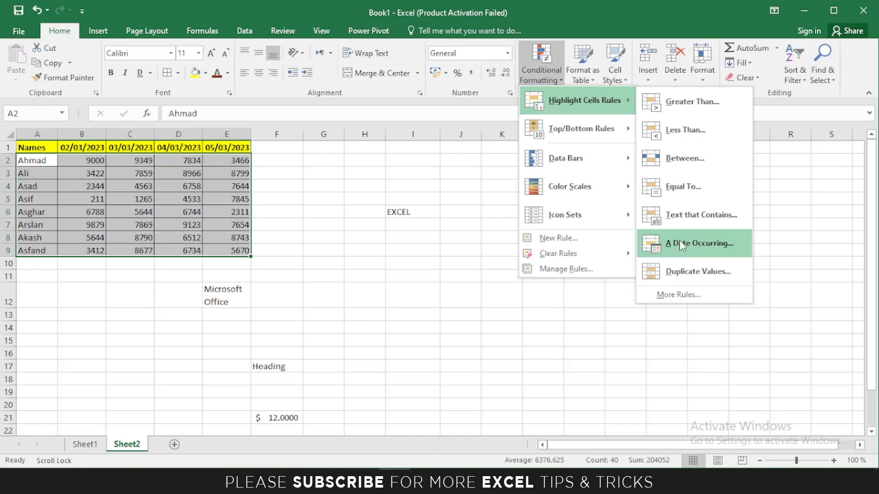
left_click(675, 276)
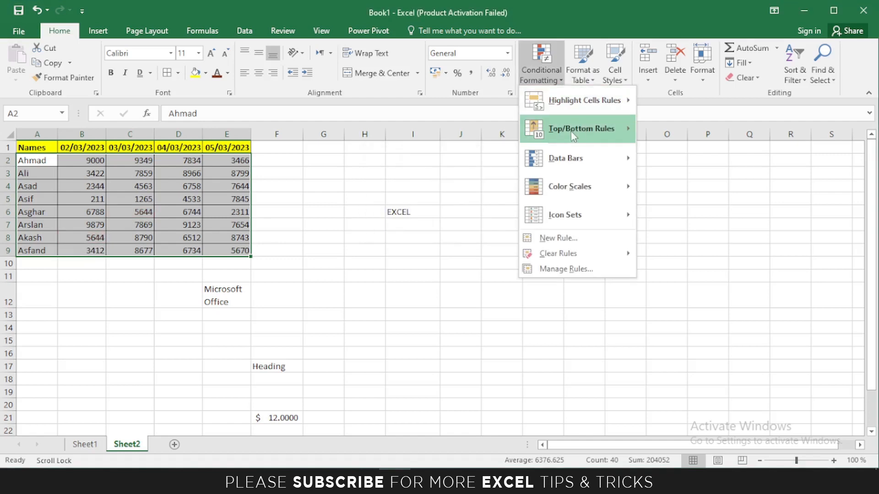
mouse_move(570, 131)
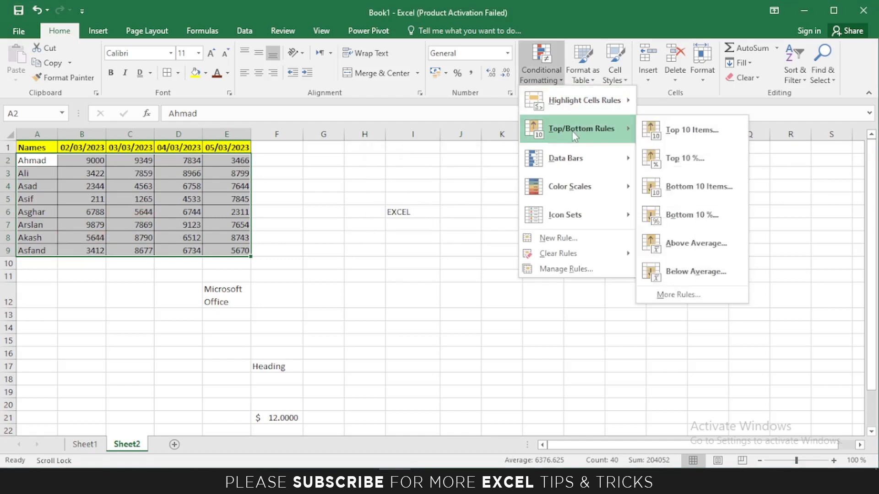
Preview a Top 10 Items highlight, raise the count to 11, then cancel it.
left_click(673, 134)
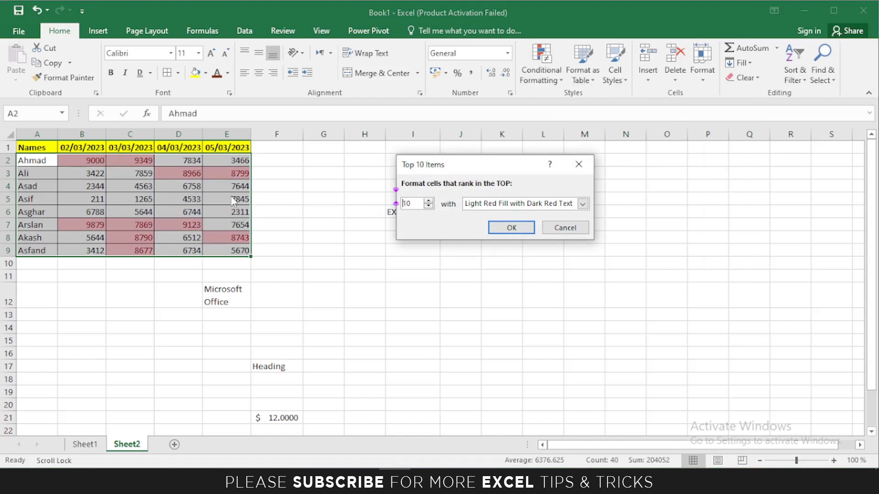
left_click(428, 206)
left_click(428, 206)
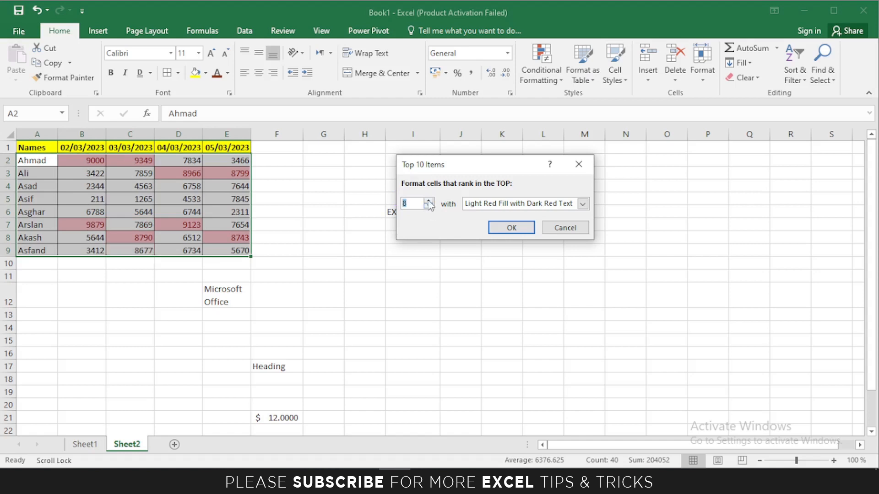
left_click(427, 201)
left_click(428, 201)
left_click(428, 201)
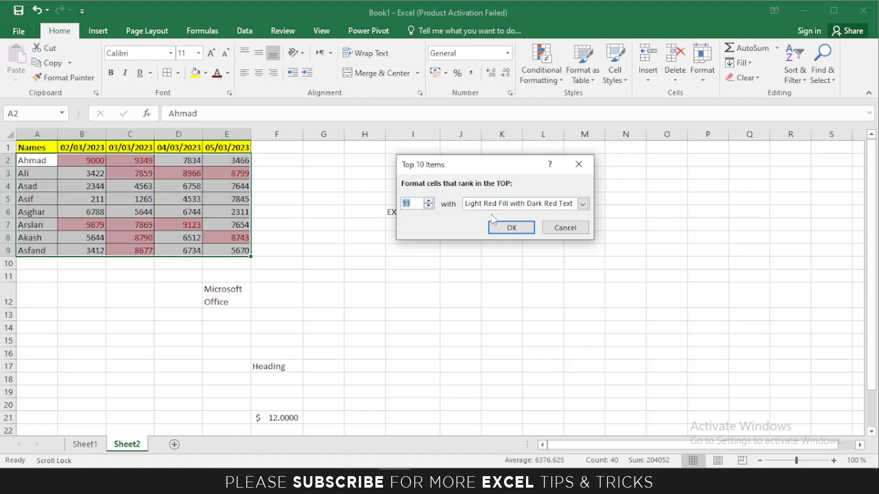
left_click(565, 227)
Reopen the Conditional Formatting menu, close it without a rule, and select cell G7.
left_click(541, 78)
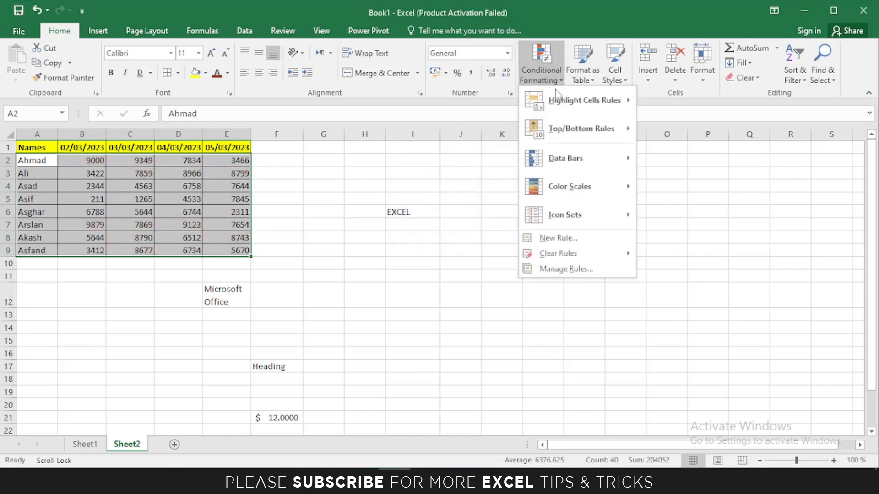
mouse_move(582, 129)
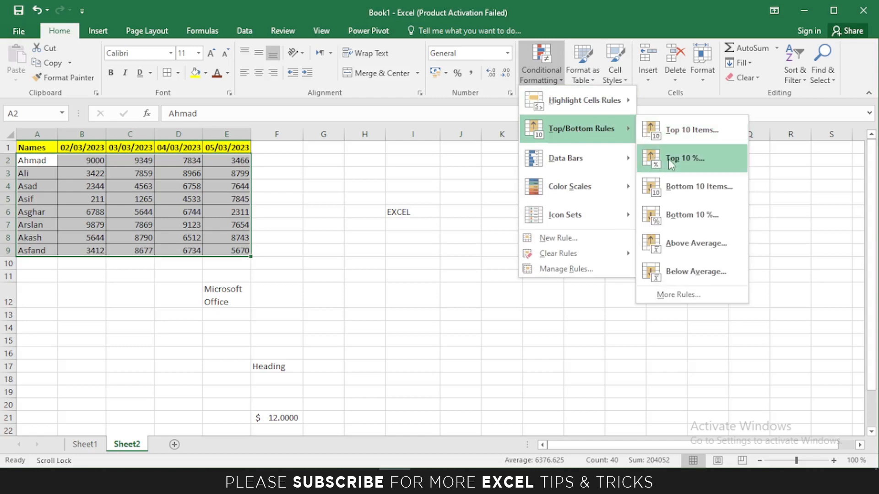
left_click(325, 267)
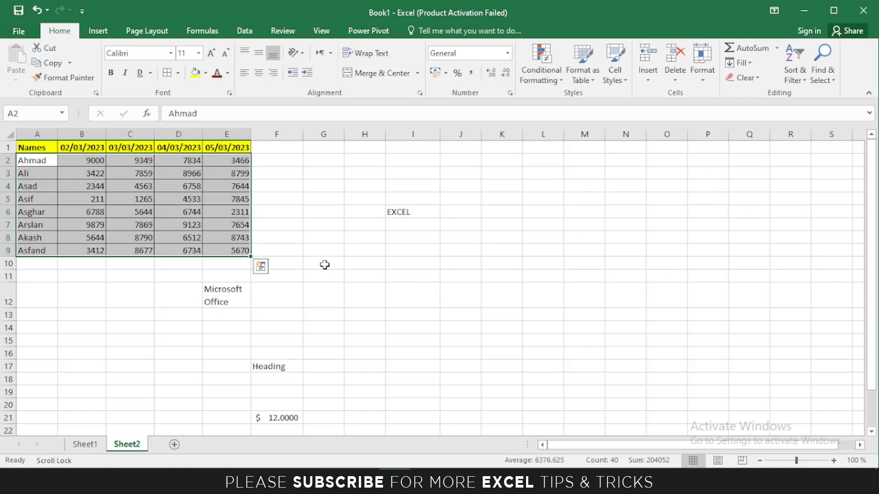
left_click(311, 223)
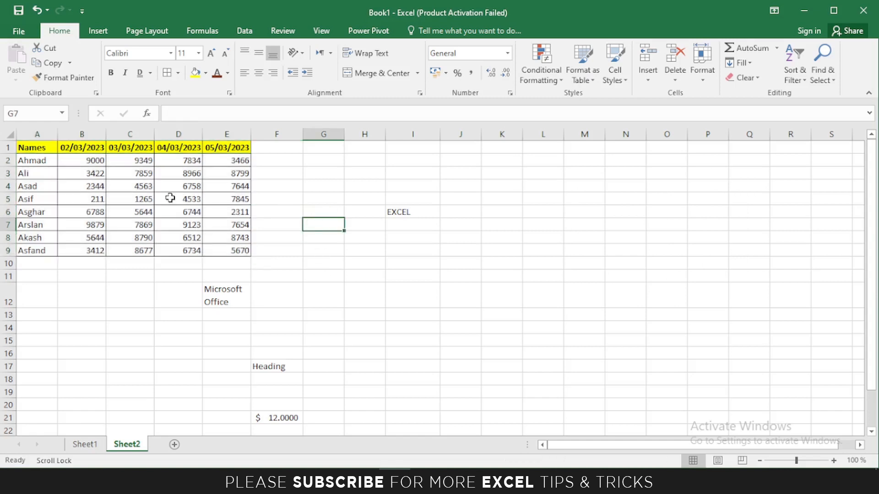
left_click_drag(86, 164, 94, 247)
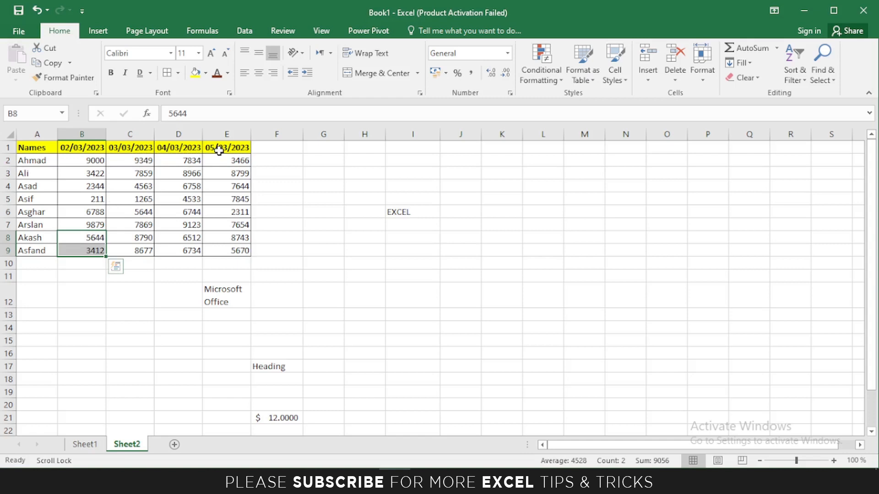
left_click_drag(89, 160, 221, 248)
left_click(541, 74)
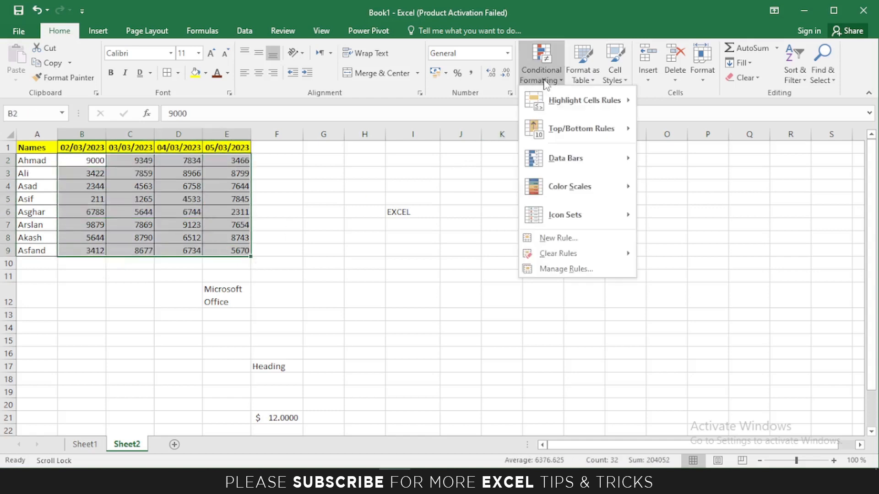
mouse_move(582, 130)
left_click(669, 160)
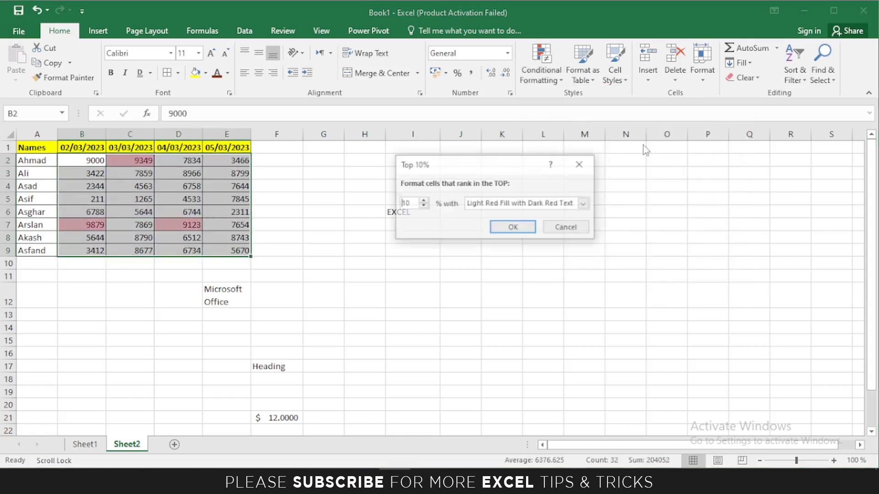
left_click_drag(475, 166, 457, 171)
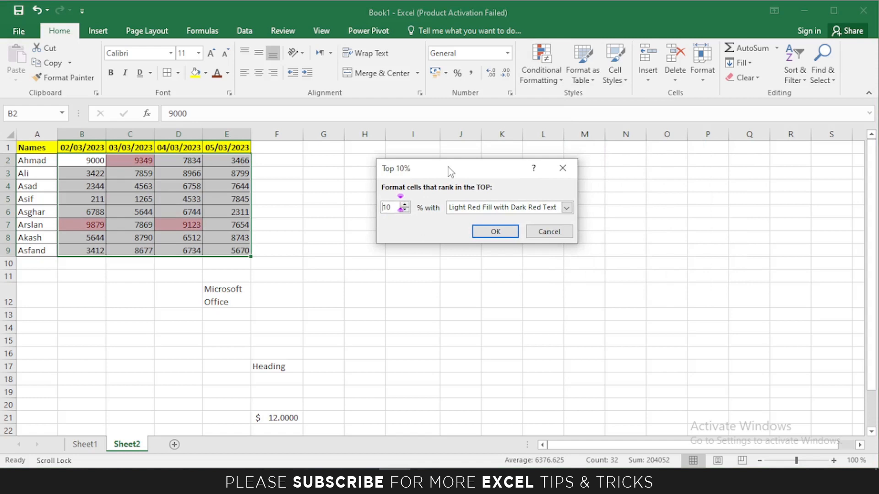
left_click_drag(414, 174, 402, 169)
left_click(536, 229)
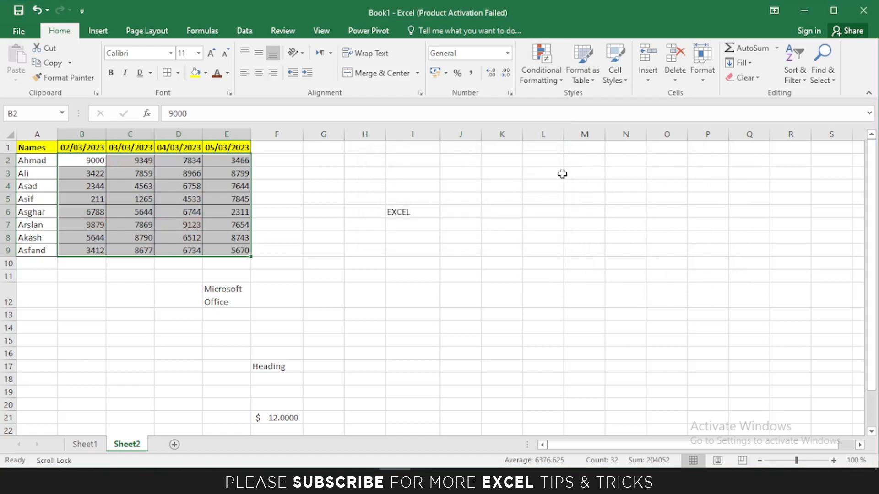
left_click(541, 73)
mouse_move(595, 130)
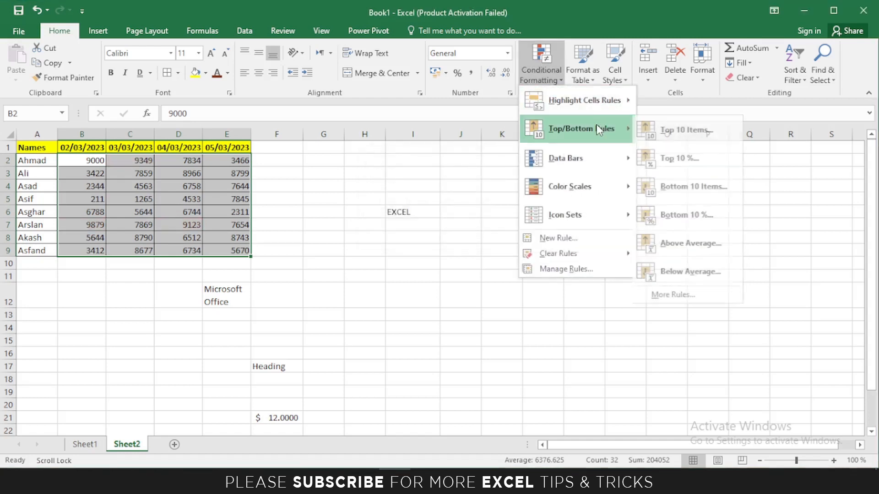
left_click(699, 186)
left_click_drag(428, 169, 441, 173)
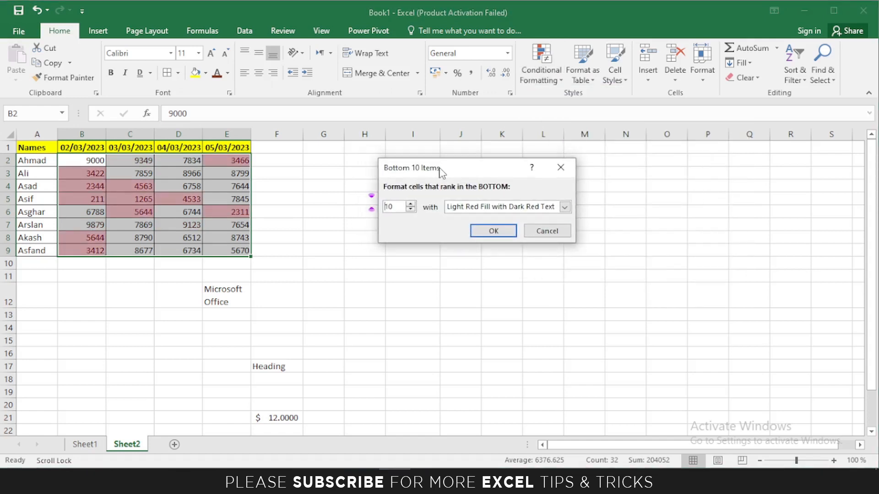
left_click(545, 230)
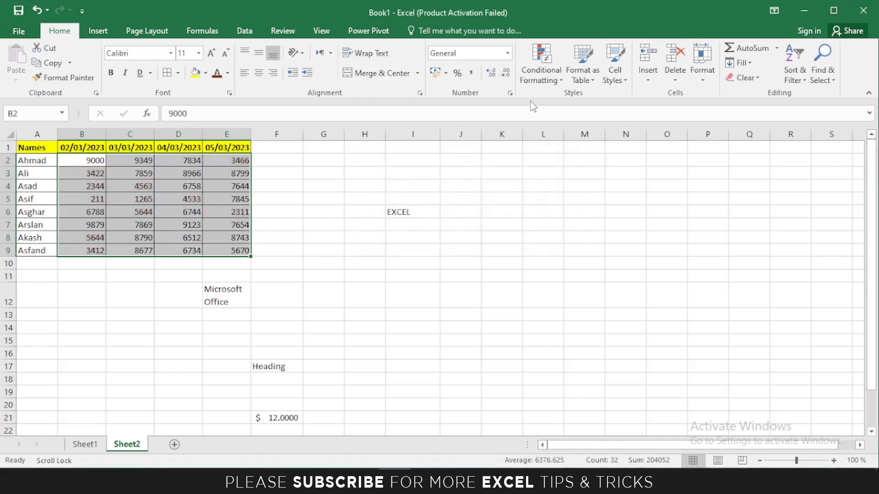
left_click(541, 73)
mouse_move(601, 137)
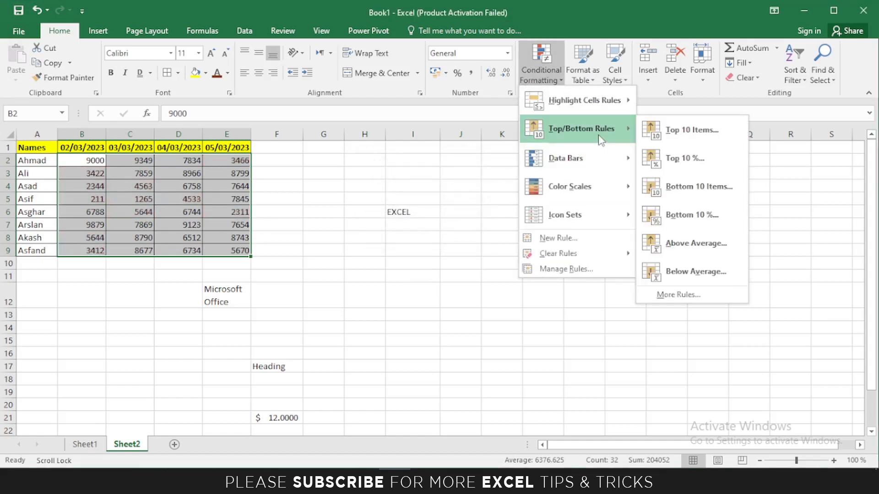
left_click(673, 224)
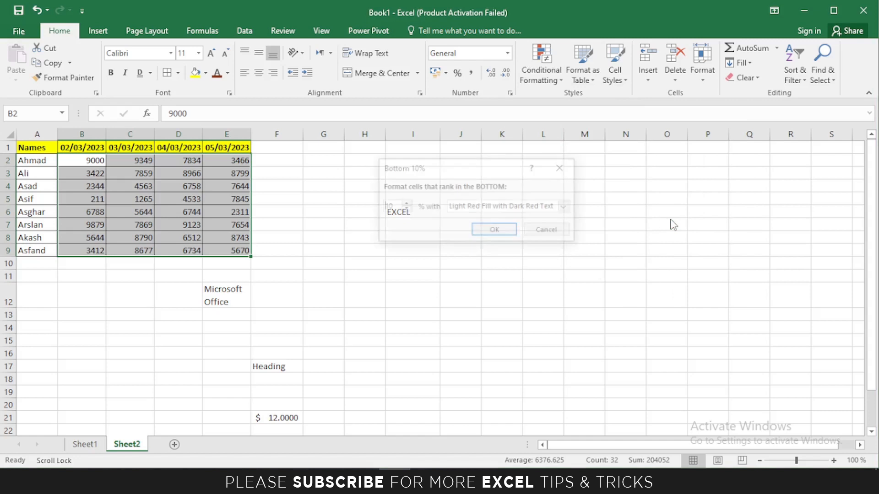
left_click_drag(452, 171, 458, 170)
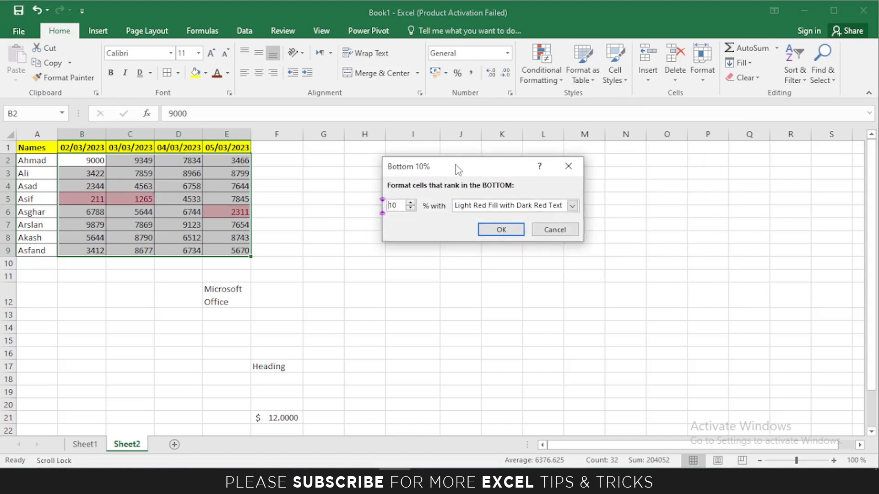
left_click(554, 229)
left_click(541, 73)
mouse_move(603, 136)
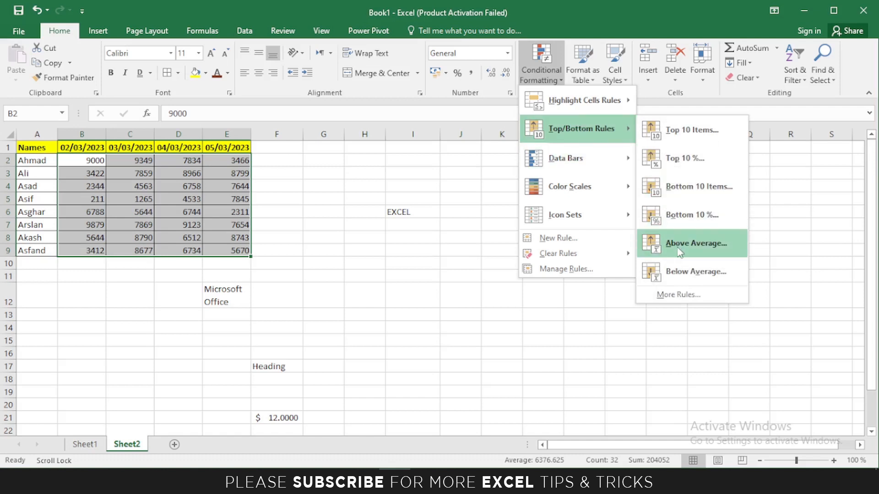
left_click(343, 251)
left_click(363, 250)
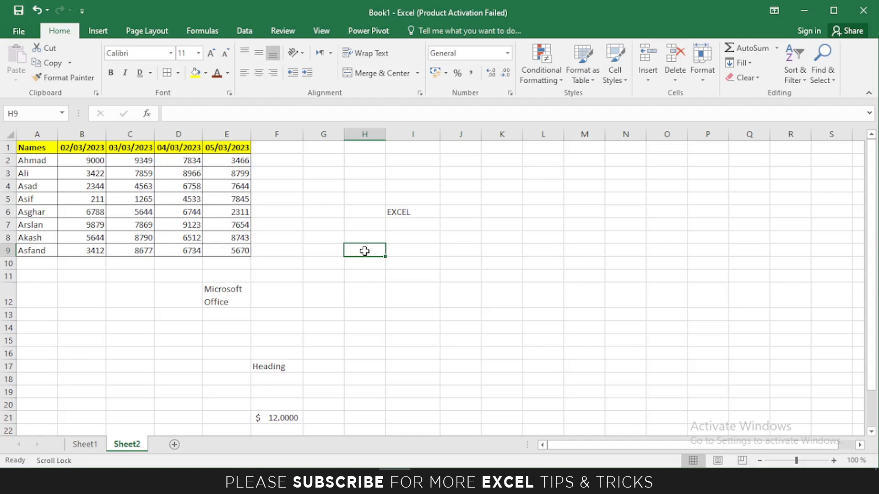
Enter =average(B2:E9) in H9 to get 6376.625, then reselect B2:E9.
type("=")
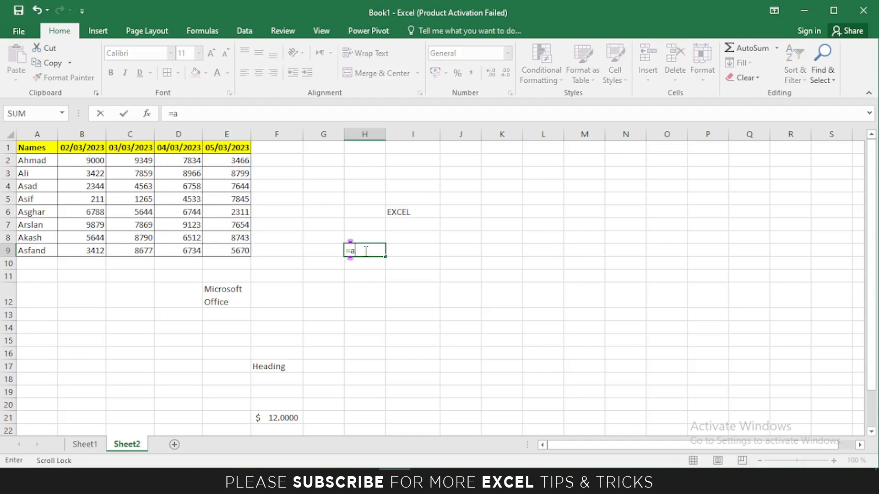
type("average")
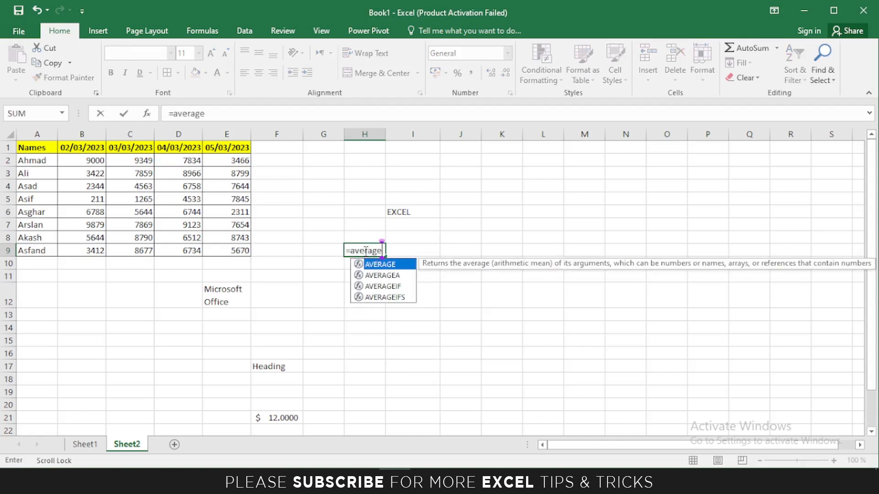
type("(")
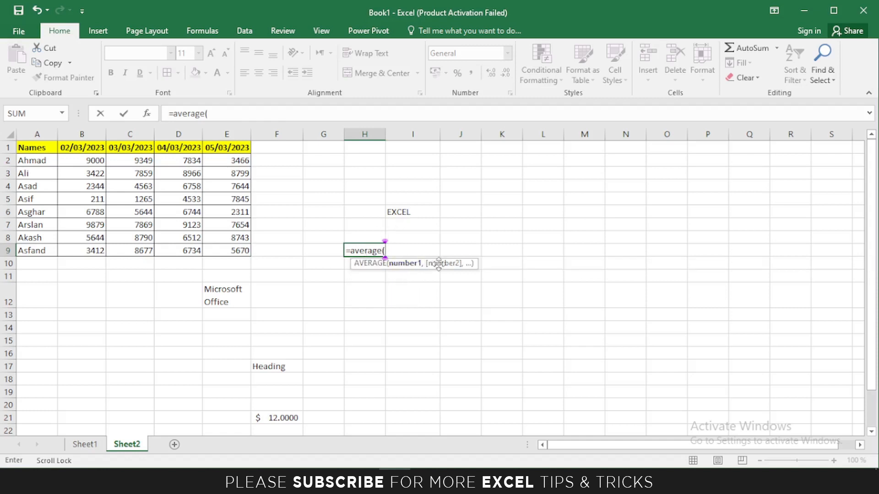
left_click_drag(89, 164, 231, 249)
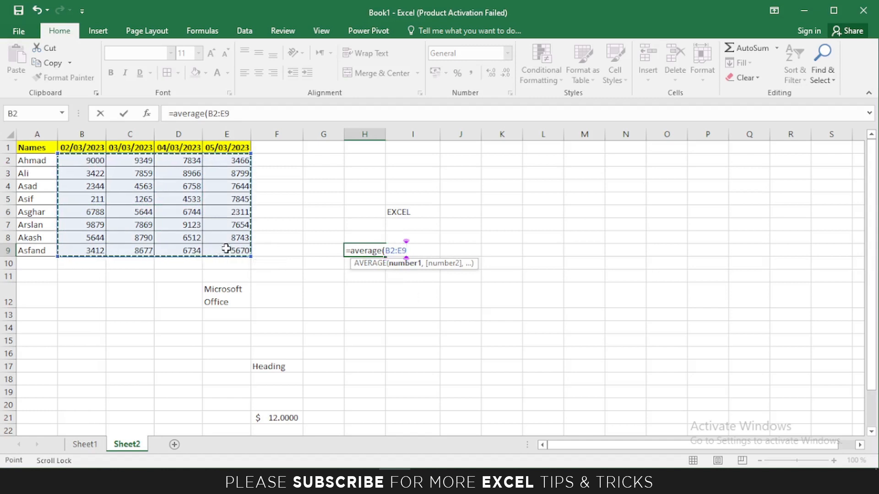
key("Return")
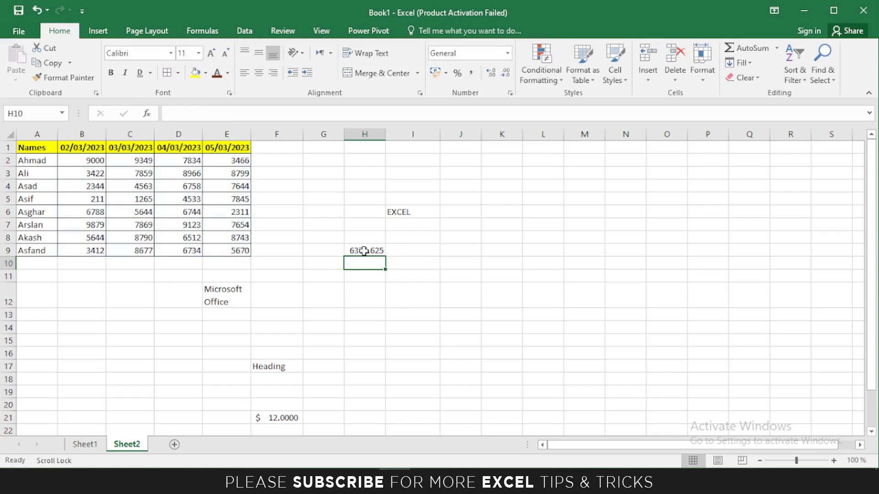
left_click_drag(83, 161, 220, 249)
Preview Above Average highlighting on B2:E9 and dismiss it with Escape.
left_click(542, 68)
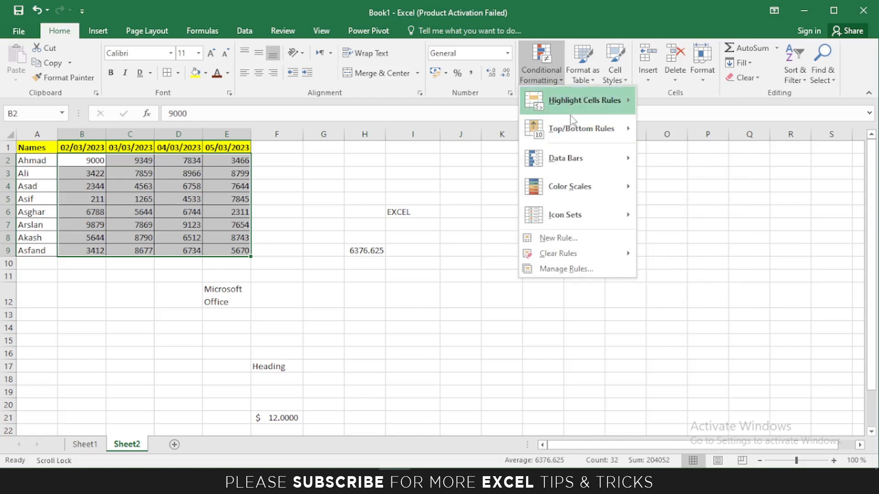
mouse_move(581, 128)
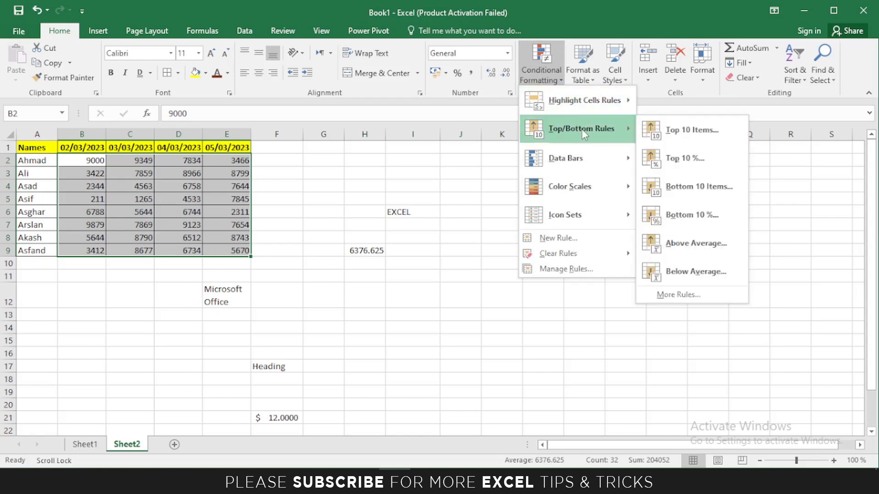
left_click(676, 246)
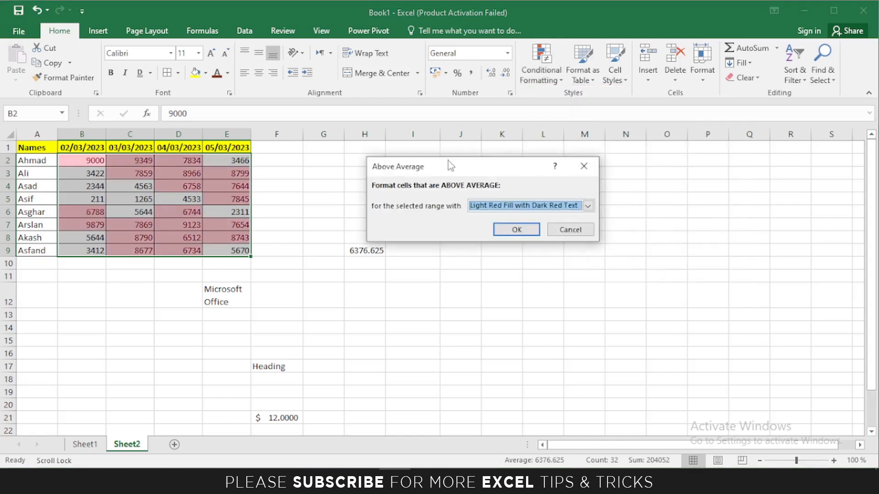
left_click_drag(449, 161, 473, 161)
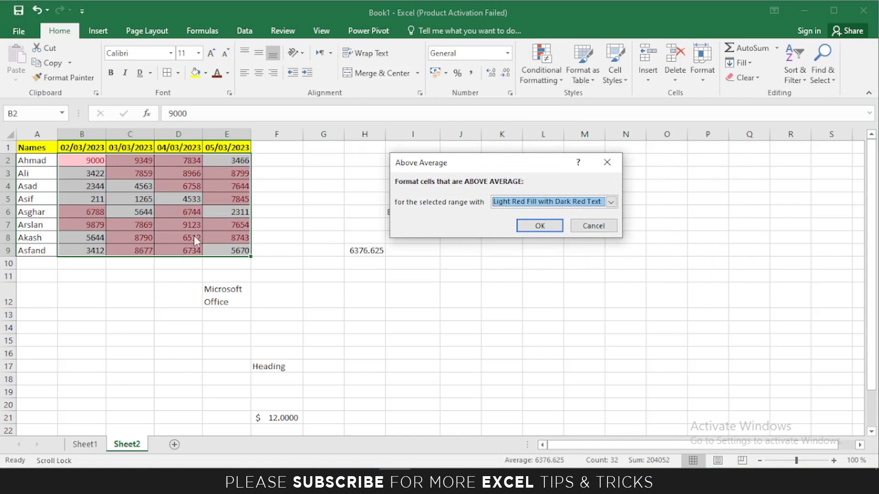
key("Escape")
Preview Below Average highlighting, cancel it, and bring back the Conditional Formatting menu.
left_click(541, 73)
mouse_move(581, 129)
left_click(677, 275)
left_click_drag(416, 161, 384, 151)
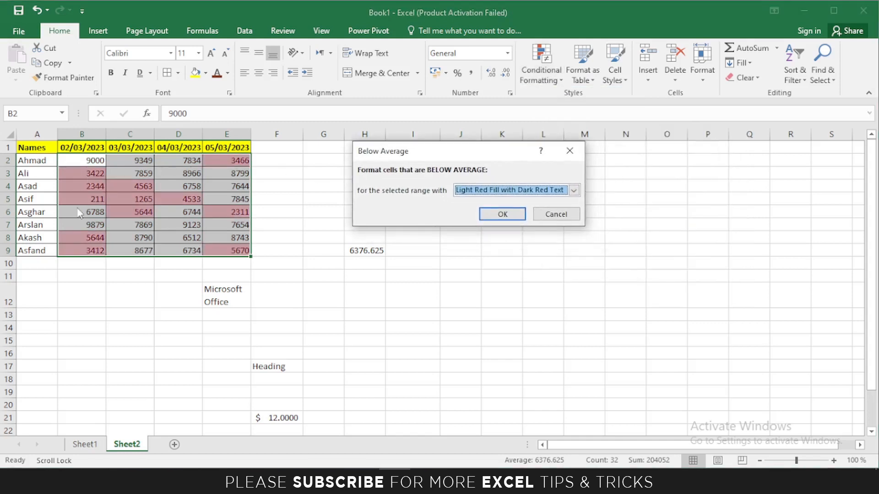
left_click(556, 214)
left_click(541, 73)
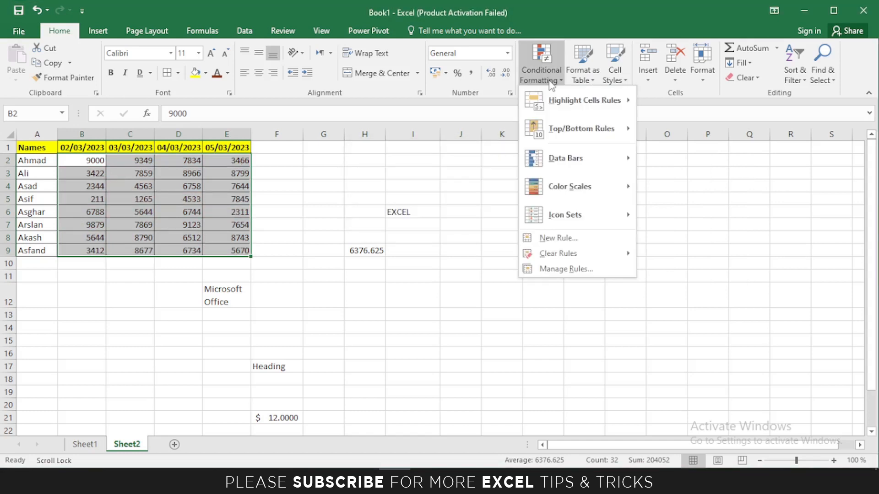
mouse_move(576, 158)
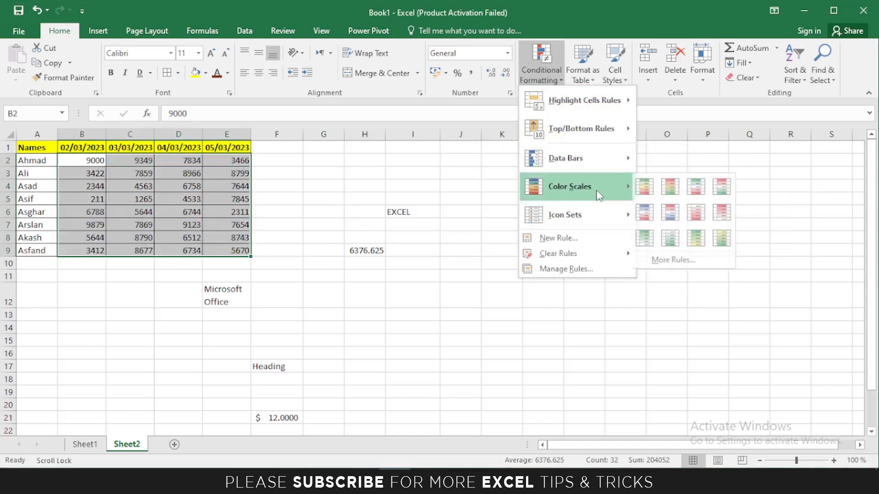
mouse_move(602, 197)
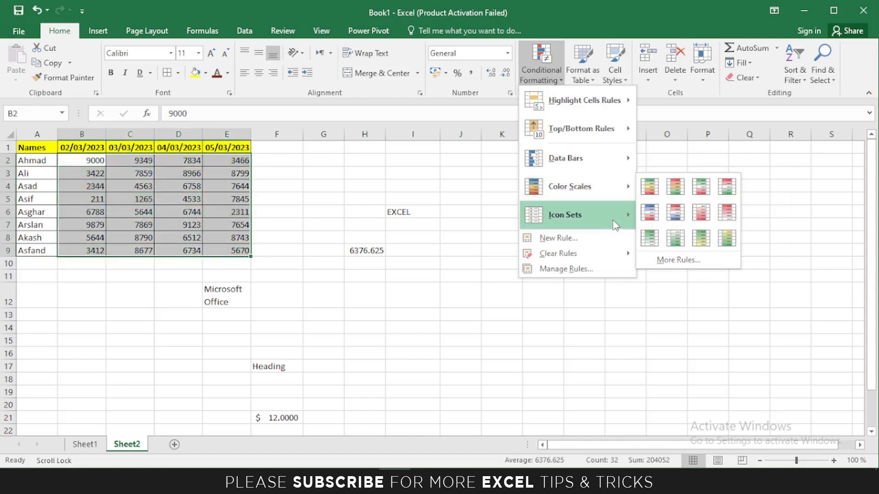
mouse_move(613, 222)
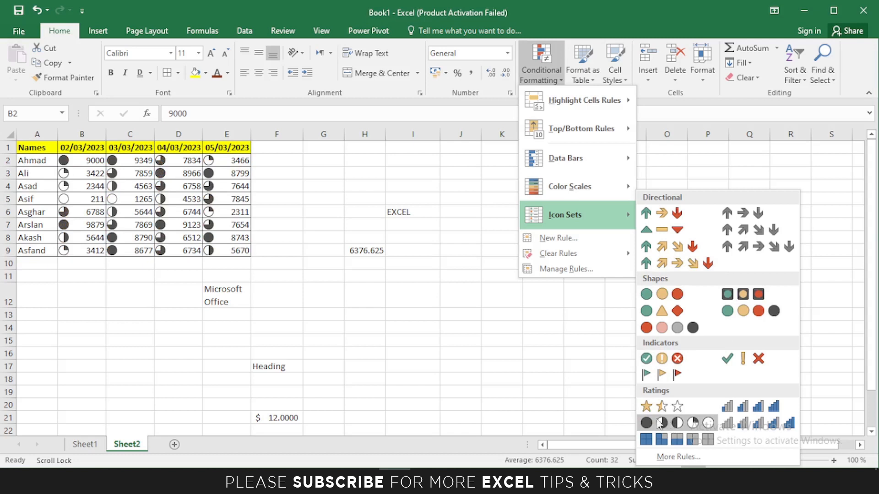
left_click(539, 73)
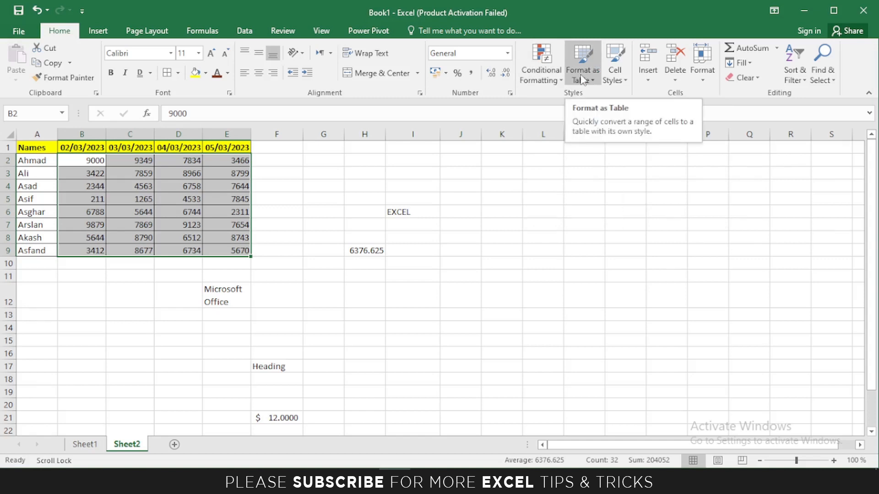
Format A1:E9 as a light-styled table with headers, then review the resulting Table1.
left_click_drag(34, 147, 220, 247)
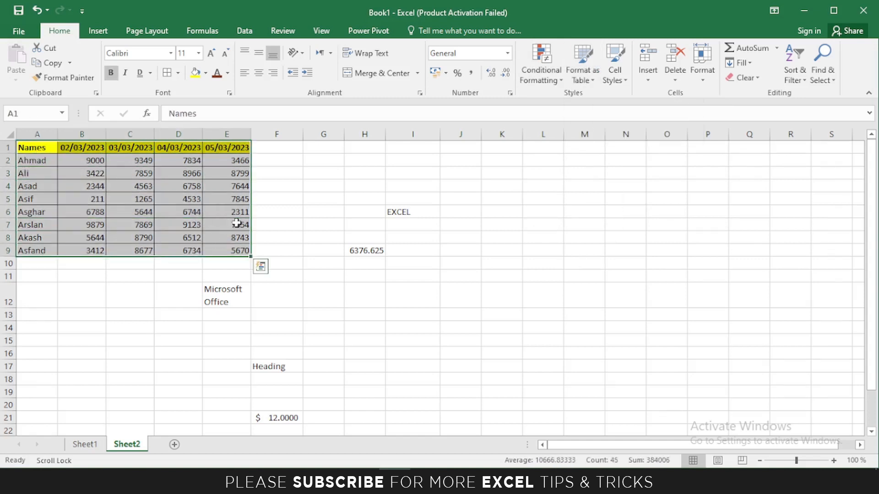
left_click(589, 85)
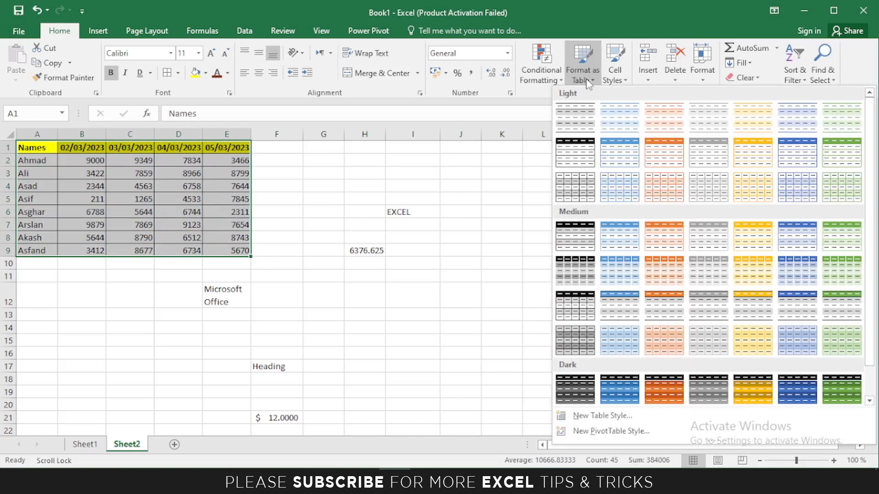
left_click(578, 153)
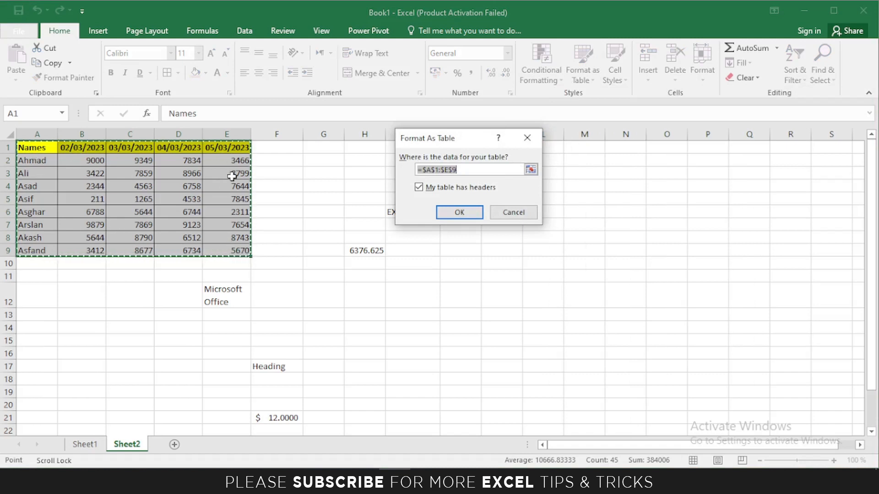
left_click(457, 212)
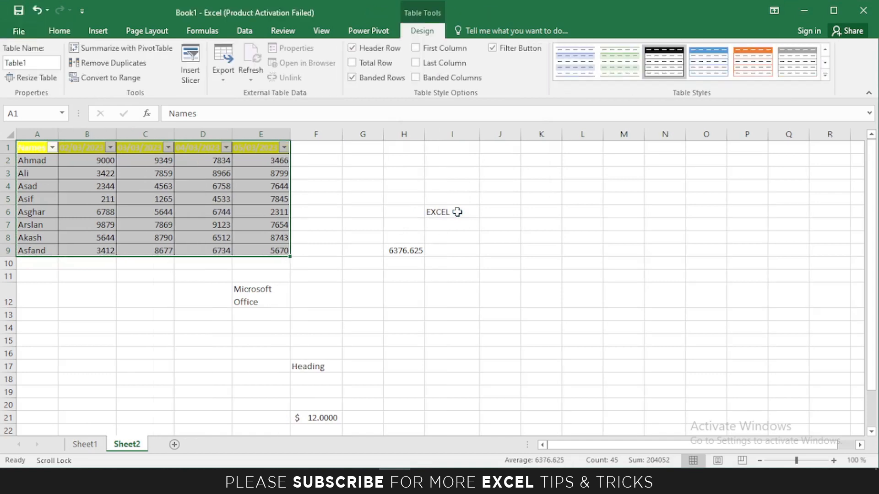
left_click(362, 199)
left_click_drag(32, 146, 279, 251)
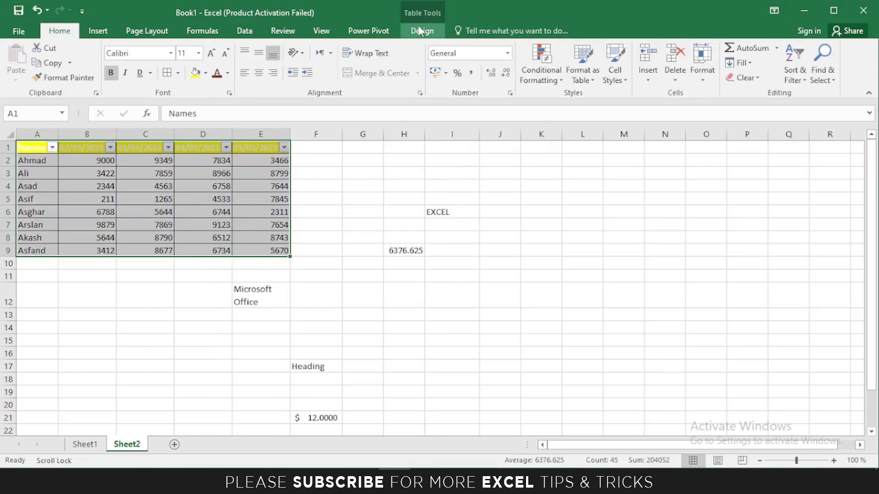
left_click(323, 170)
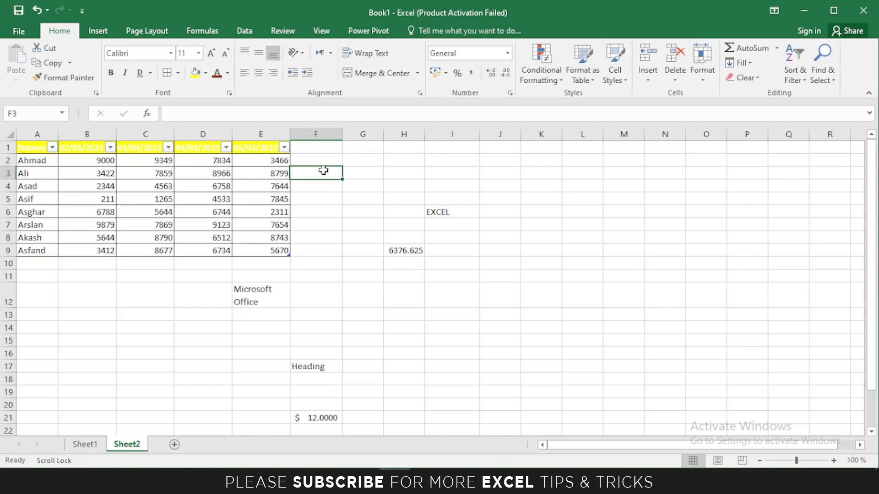
left_click(52, 147)
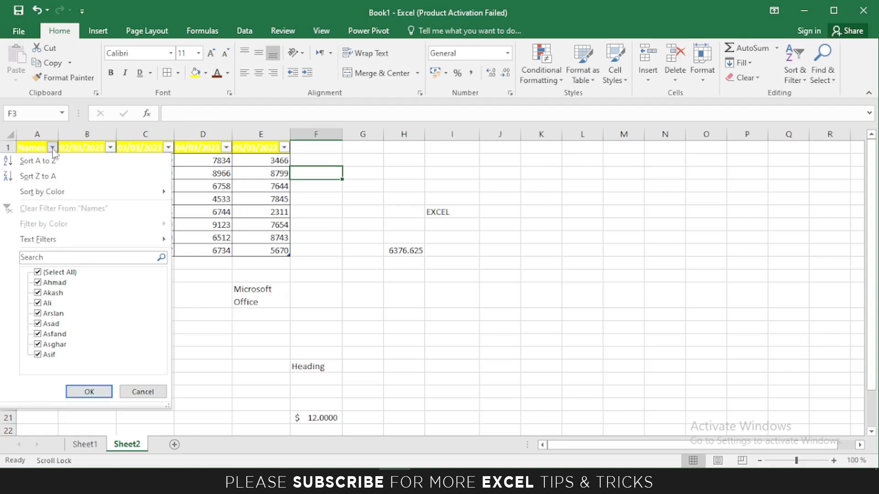
left_click(38, 272)
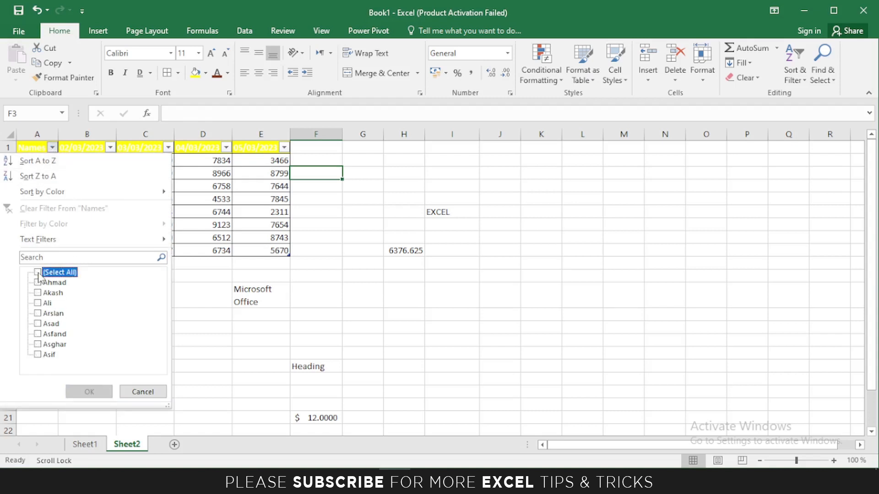
left_click(38, 324)
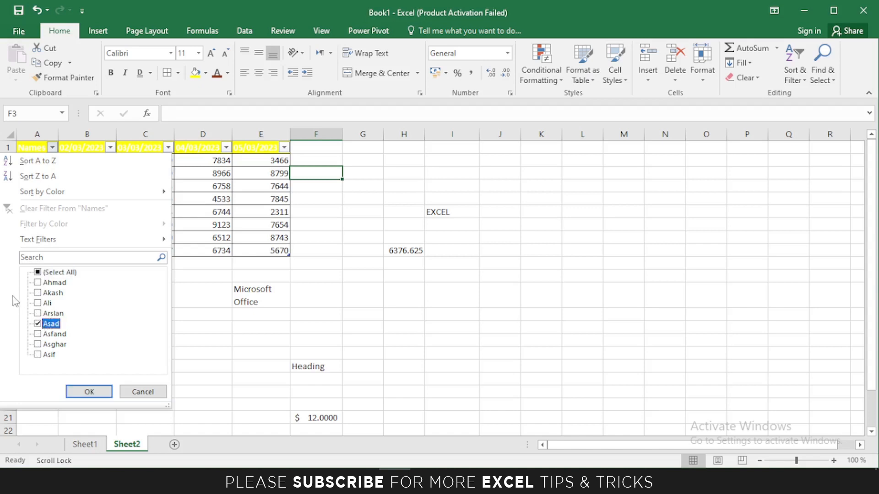
left_click(89, 392)
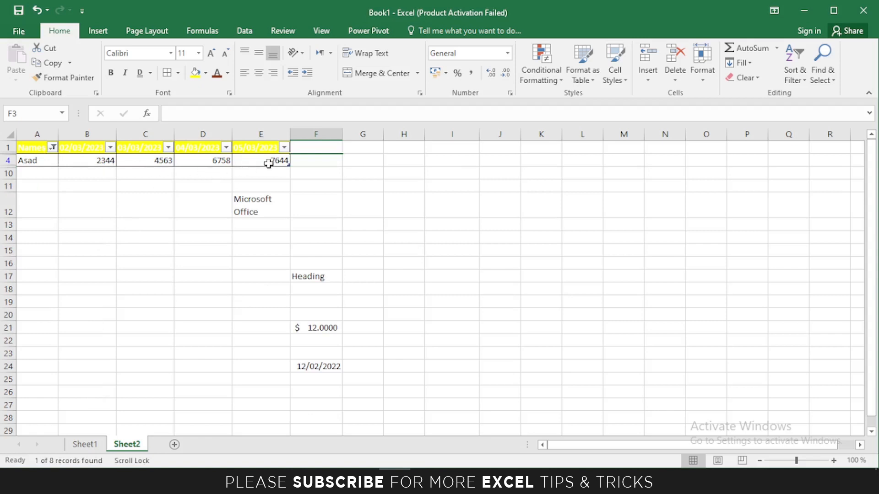
left_click(53, 147)
left_click(38, 272)
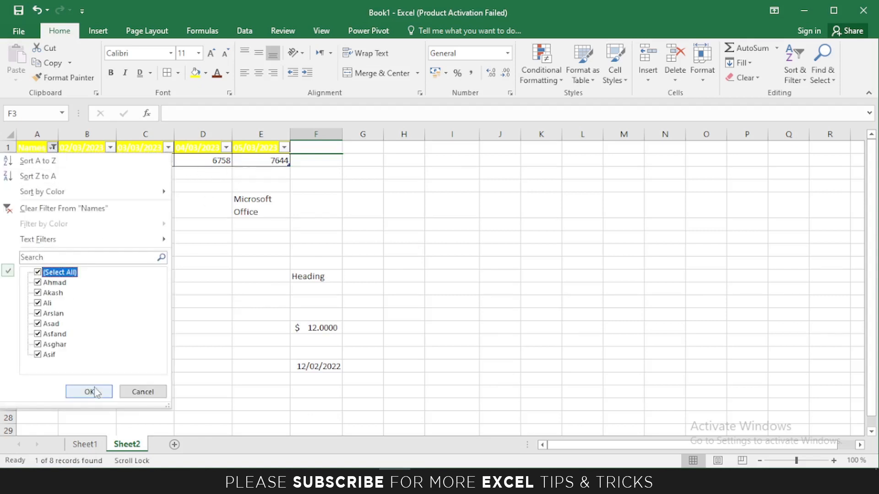
left_click(89, 392)
left_click_drag(32, 149, 251, 251)
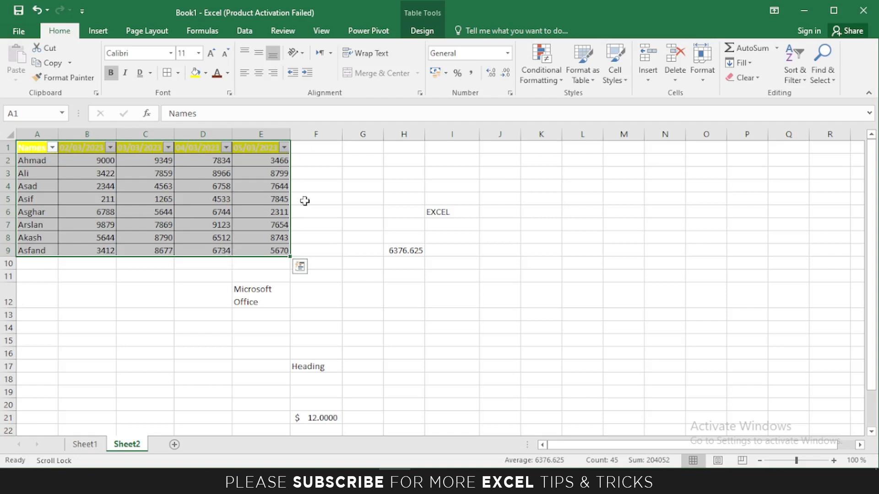
Convert the Names table back to a normal range and reselect A1:E9.
left_click(423, 32)
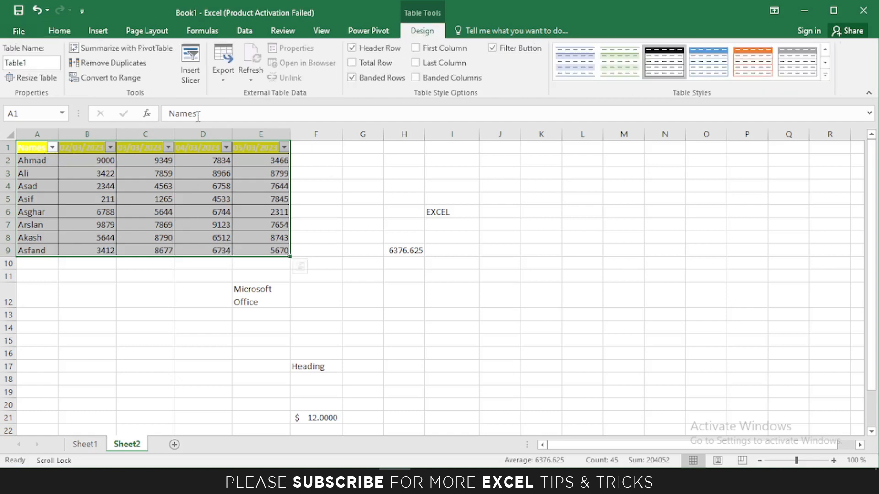
left_click(111, 78)
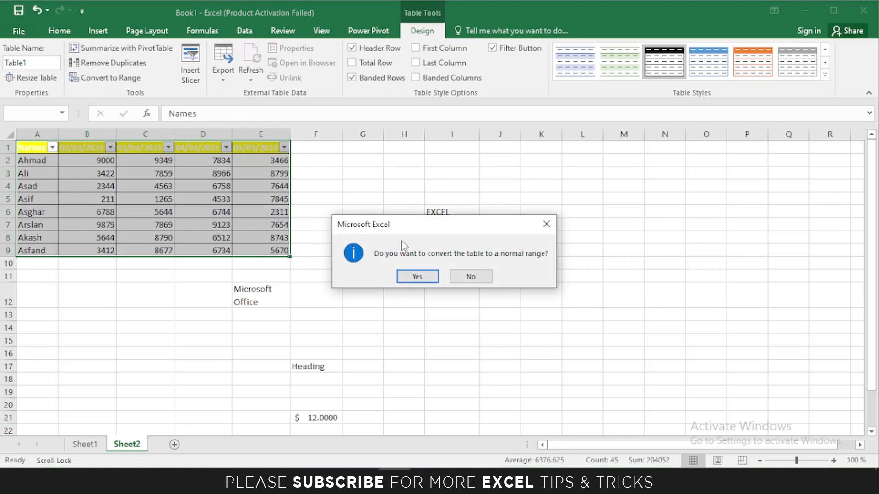
left_click(416, 276)
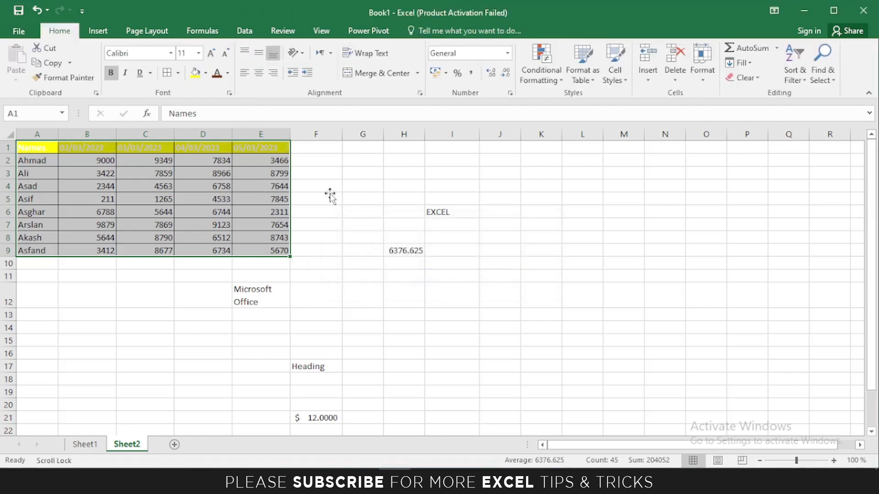
left_click(330, 195)
left_click_drag(36, 147, 255, 253)
Select the average in H9 and bring up the Cell Styles gallery for it.
left_click(618, 78)
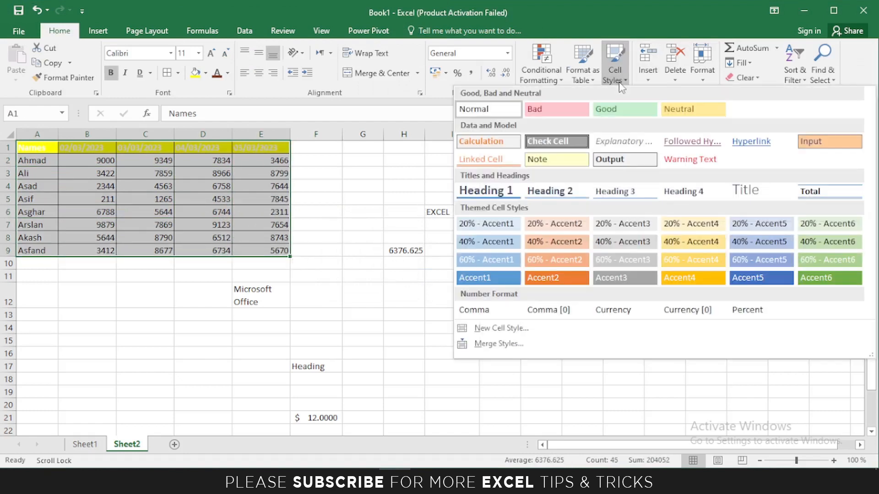
left_click(425, 207)
left_click(404, 251)
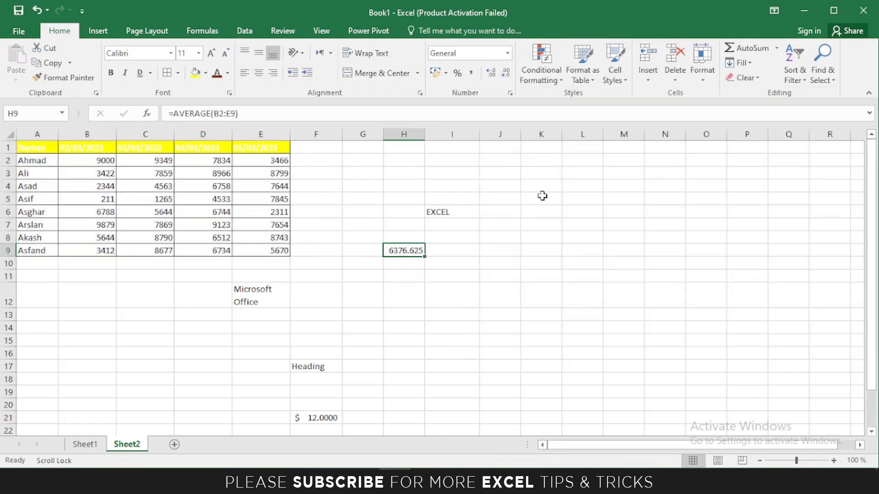
left_click(614, 82)
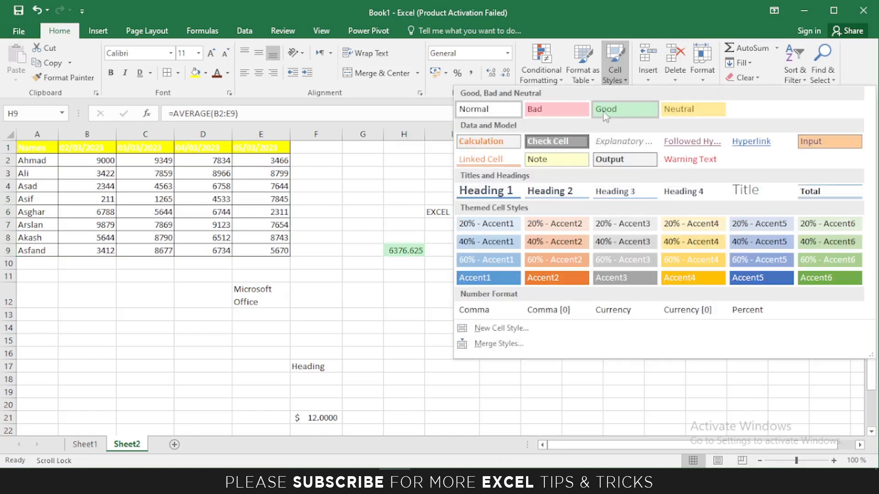
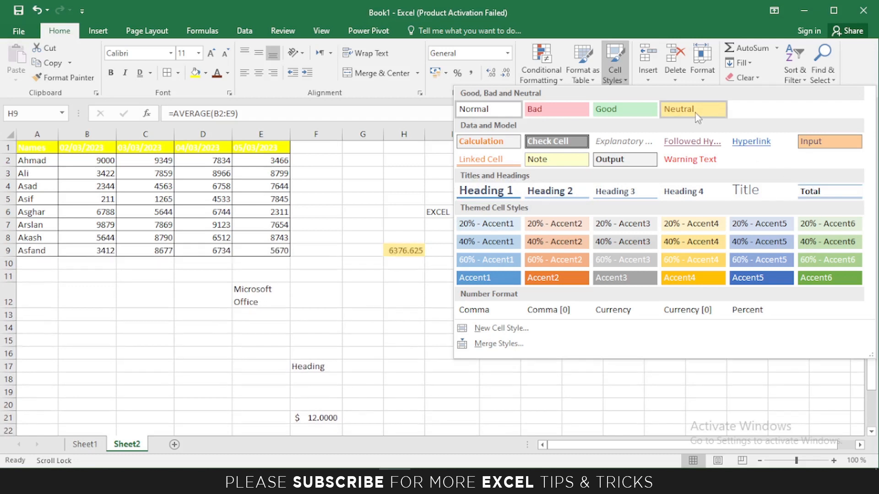
Dismiss the Cell Styles gallery without applying a style, and bring up the Insert options.
key("Escape")
left_click(647, 80)
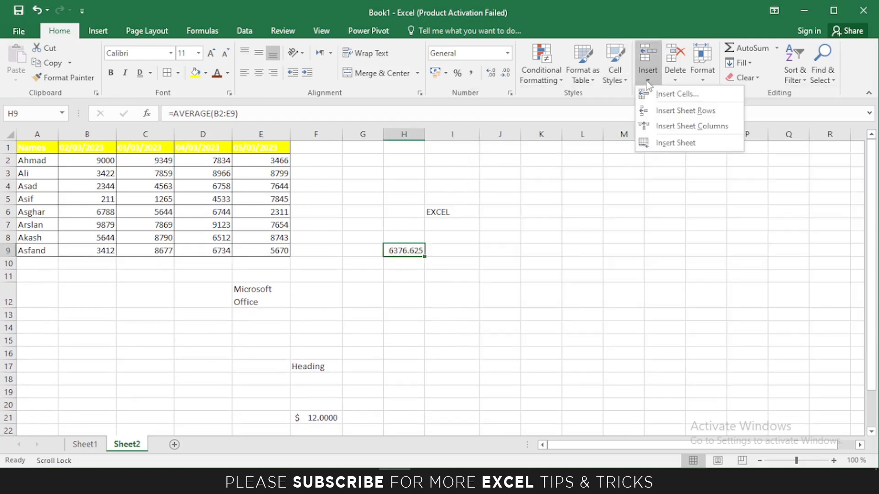
Insert a cell at D5 that shifts column D values down, then undo it.
left_click(205, 198)
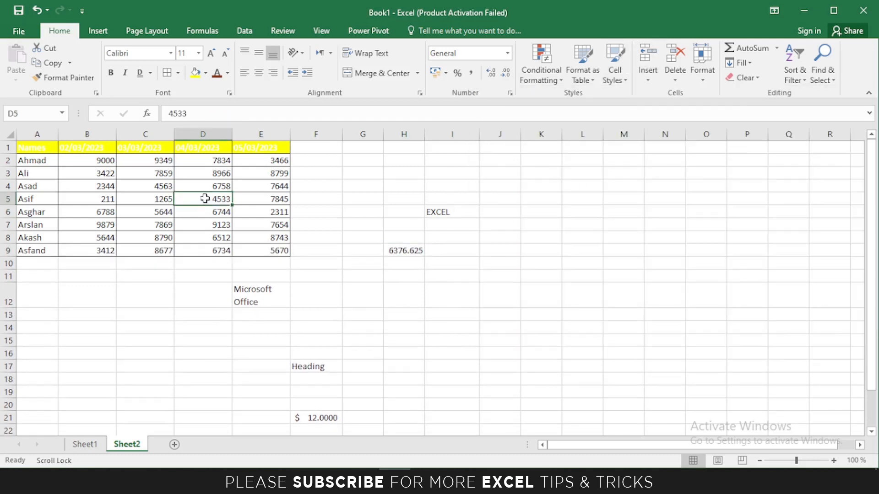
left_click(647, 79)
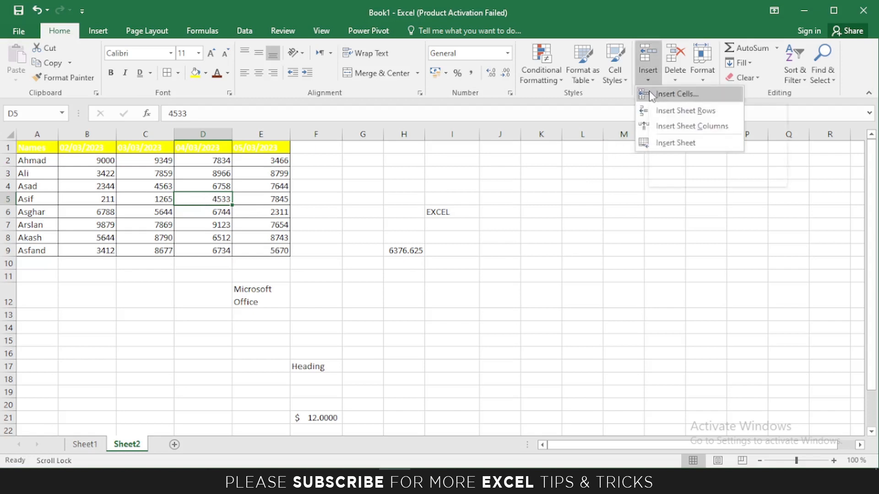
left_click(652, 95)
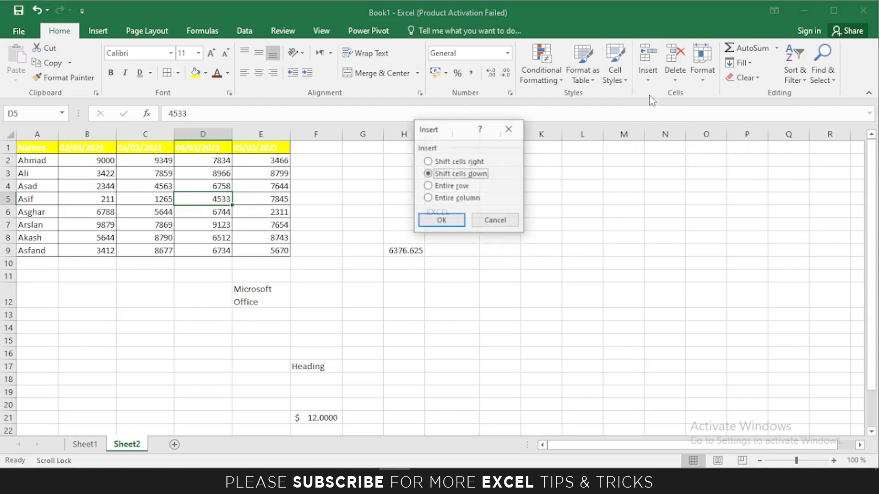
left_click(442, 222)
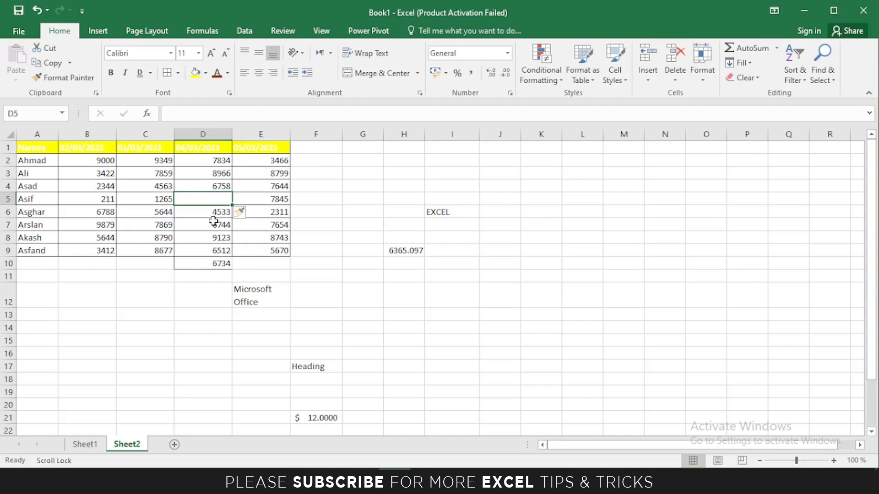
key("ctrl+z")
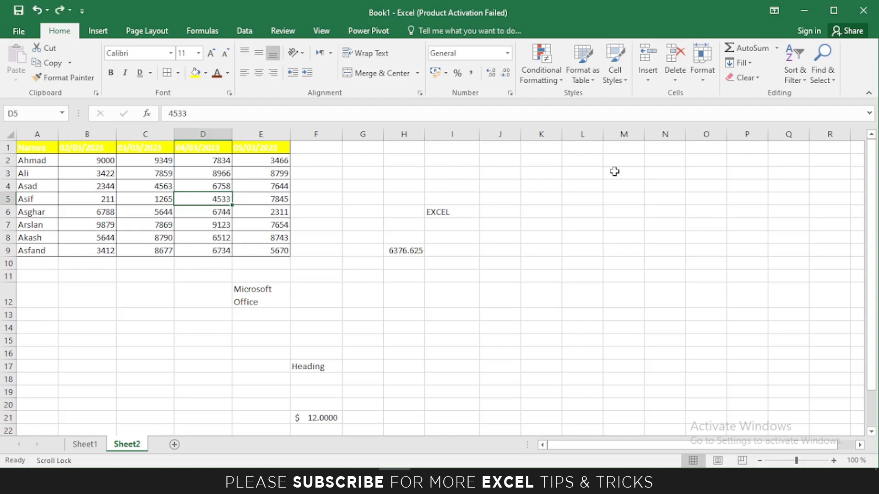
Insert a blank sheet row above Asif's row, then undo it.
left_click(652, 81)
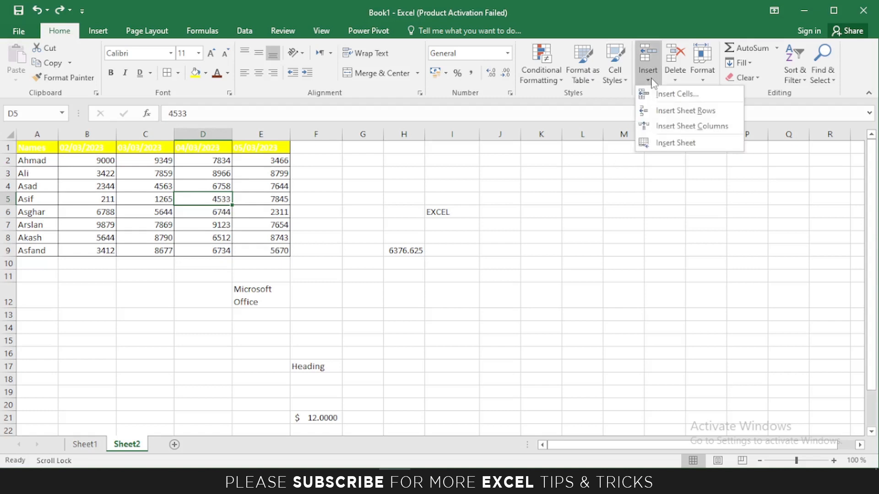
left_click(691, 112)
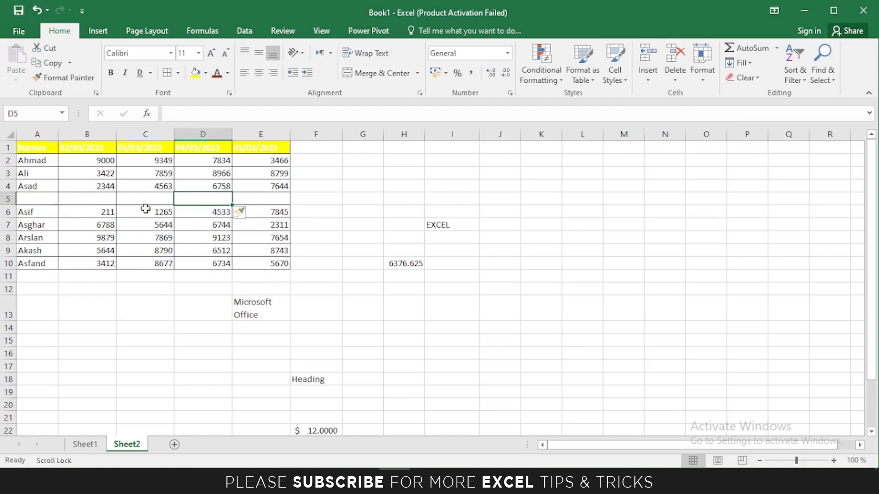
key("ctrl+z")
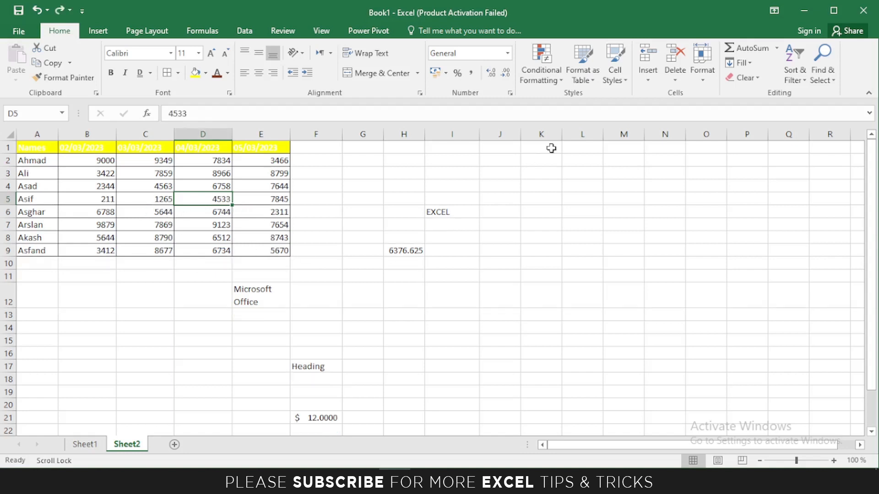
Insert a blank sheet column at D and select its cells D1:D7.
left_click(647, 73)
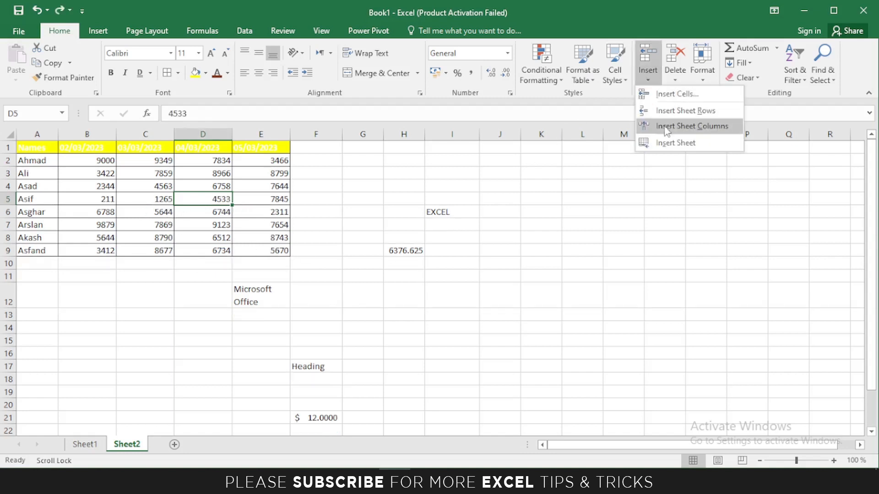
left_click(694, 130)
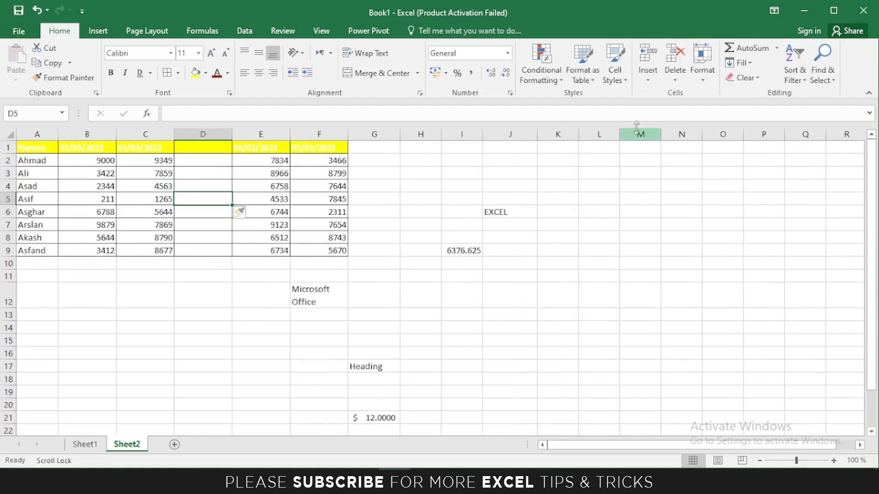
left_click_drag(189, 145, 205, 249)
left_click(259, 189)
left_click_drag(203, 147, 210, 224)
left_click(210, 224)
left_click(639, 71)
left_click(640, 72)
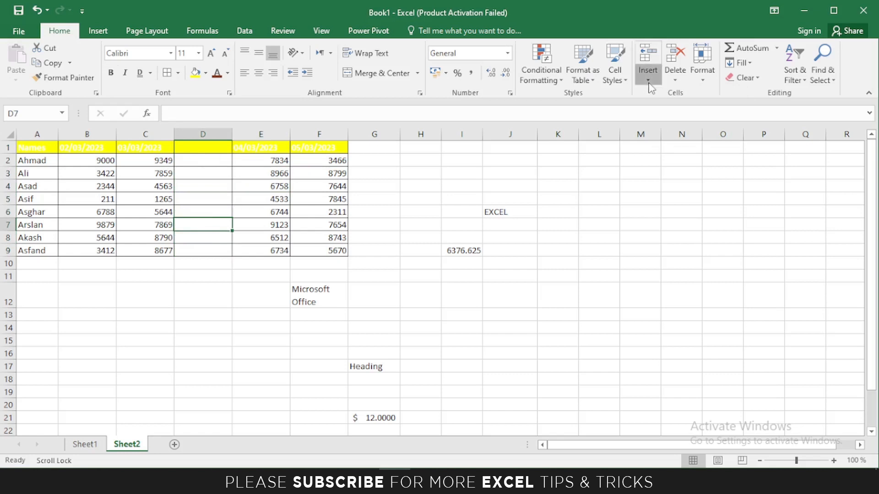
left_click(643, 73)
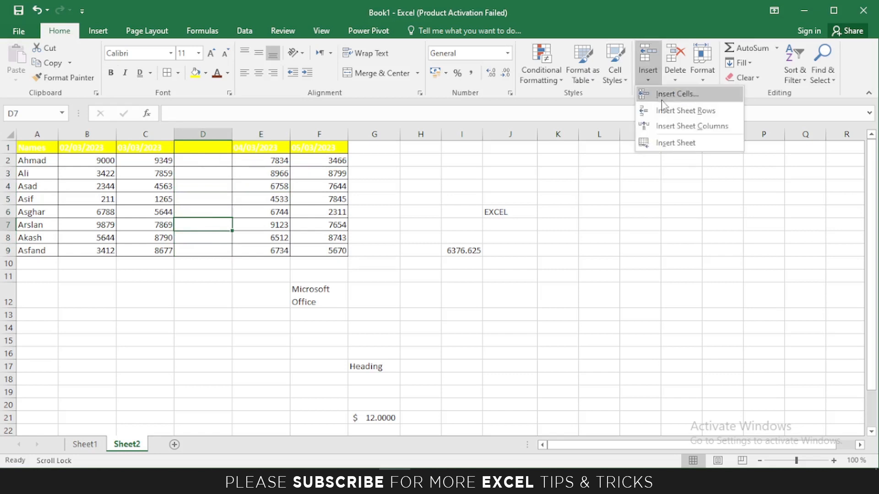
Insert a new blank Sheet3, then delete Sheet2 from its tab menu and confirm.
left_click(659, 143)
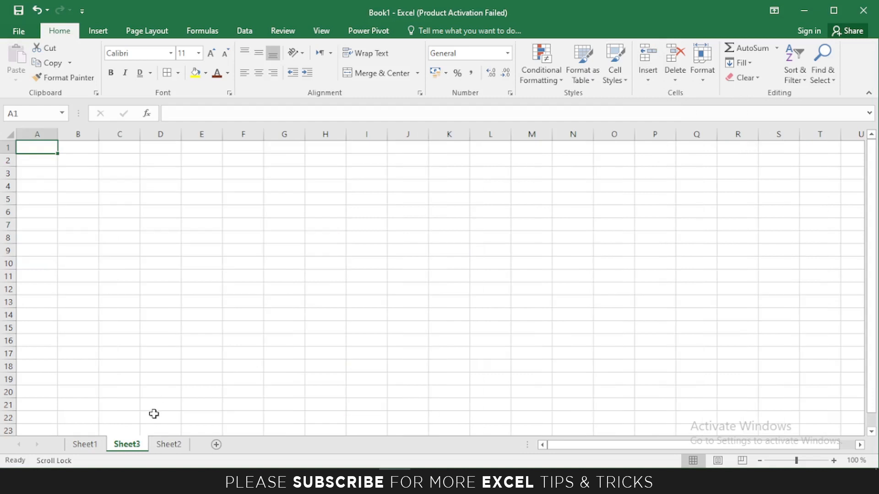
left_click(176, 445)
right_click(180, 443)
left_click(212, 311)
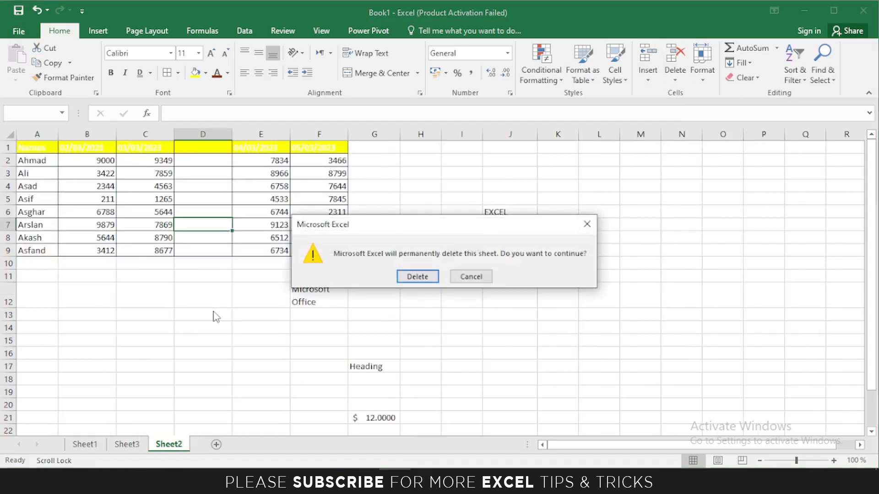
left_click(411, 273)
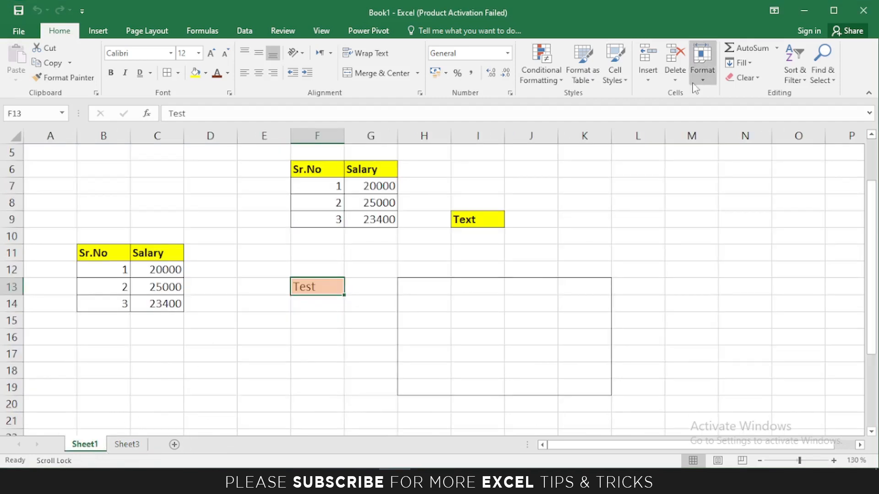
Delete cell G8 (25000), shifting the salary below up, then undo it.
left_click(675, 73)
left_click(361, 199)
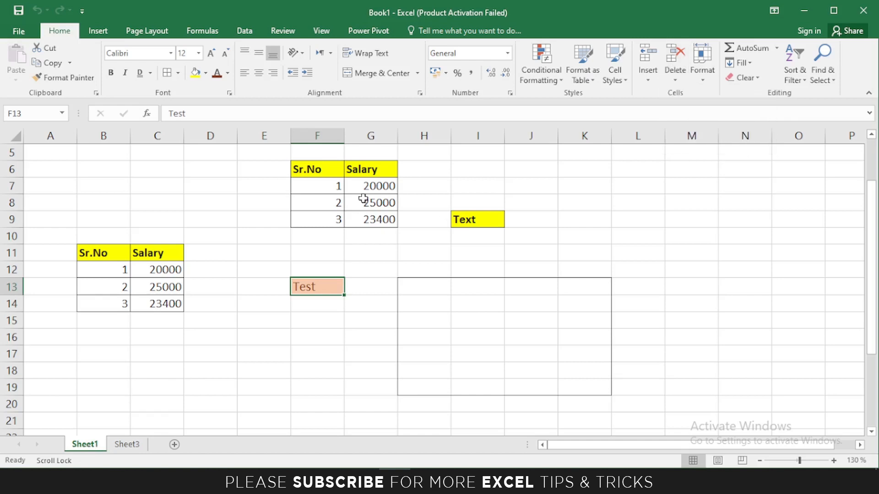
left_click(359, 200)
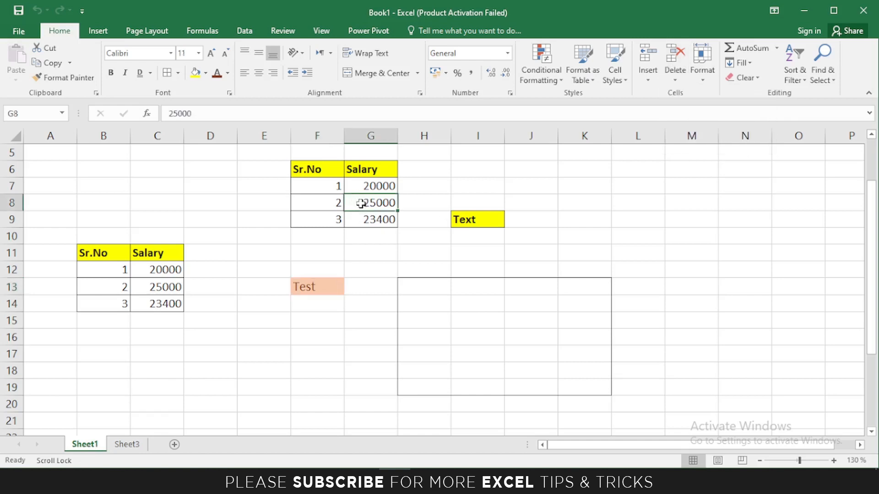
left_click(678, 79)
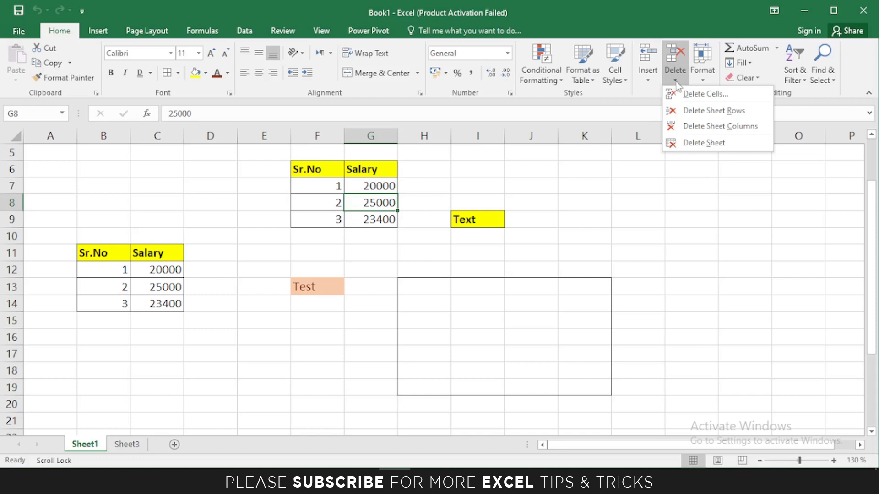
left_click(686, 93)
left_click_drag(446, 137, 500, 136)
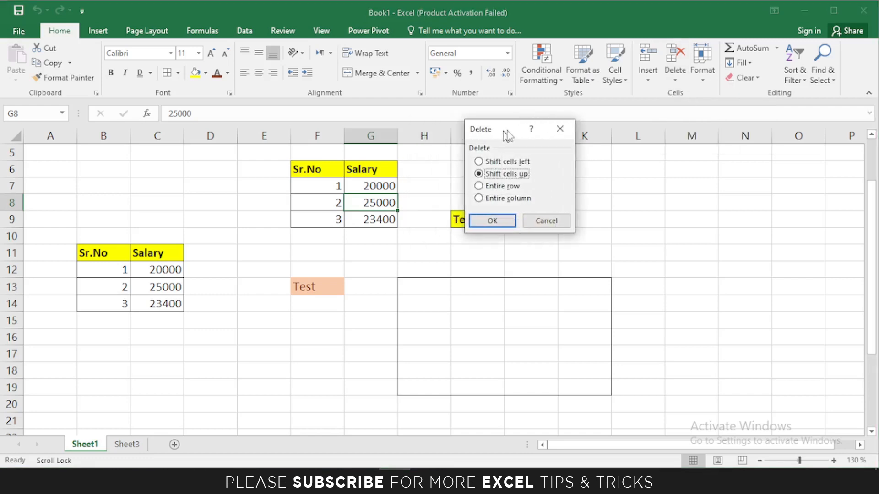
left_click(498, 219)
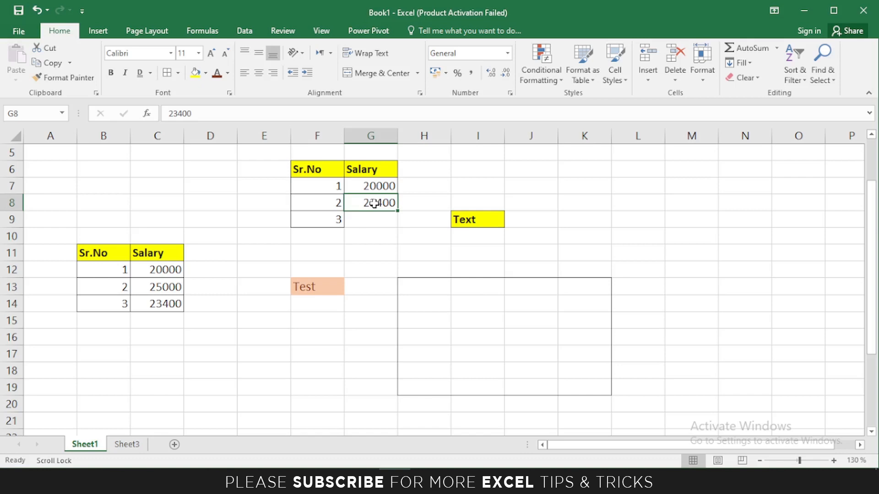
key("ctrl+z")
Delete the whole sheet row holding Sr.No 2, then undo it.
left_click(675, 75)
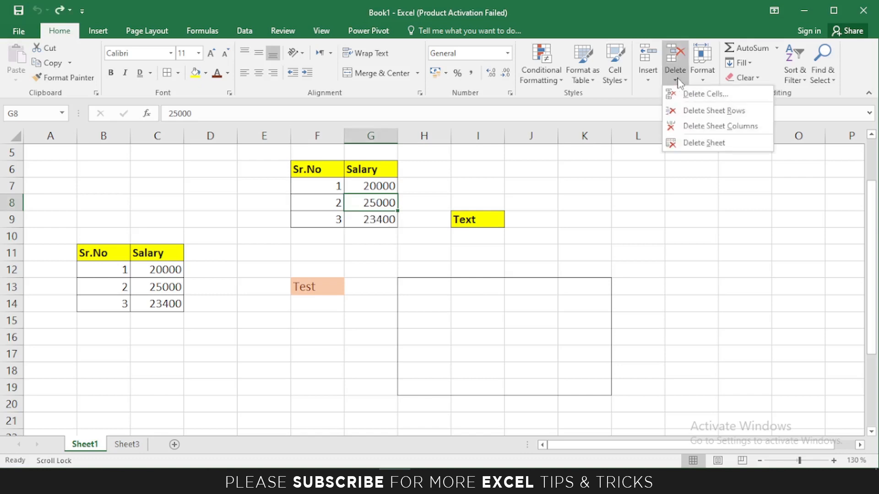
left_click(689, 112)
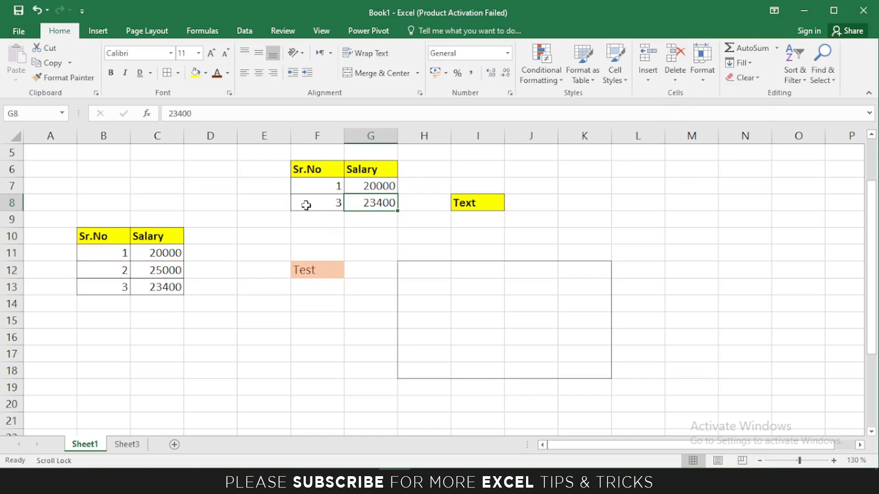
key("ctrl+z")
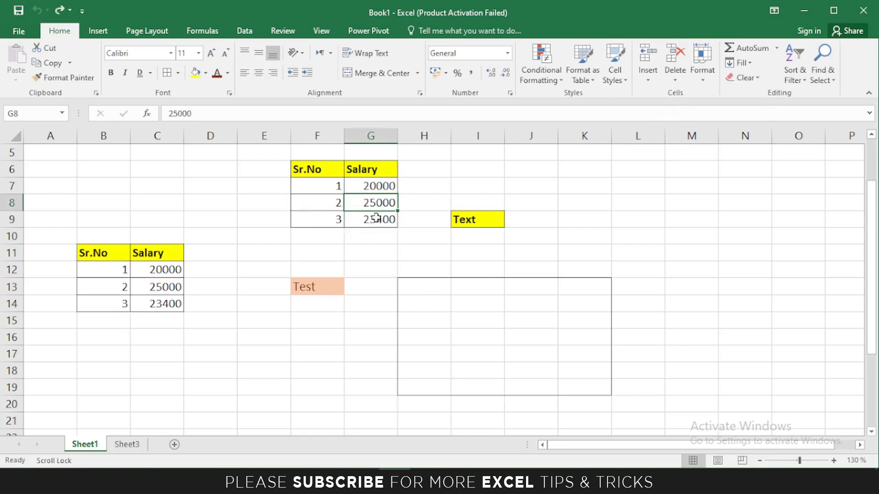
Delete the entire Salary column G so 'Text' shifts left.
left_click(675, 81)
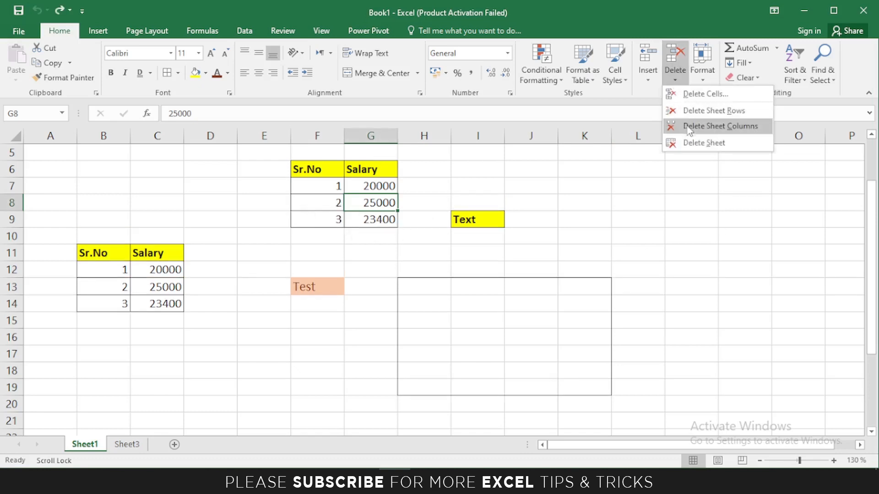
left_click(731, 131)
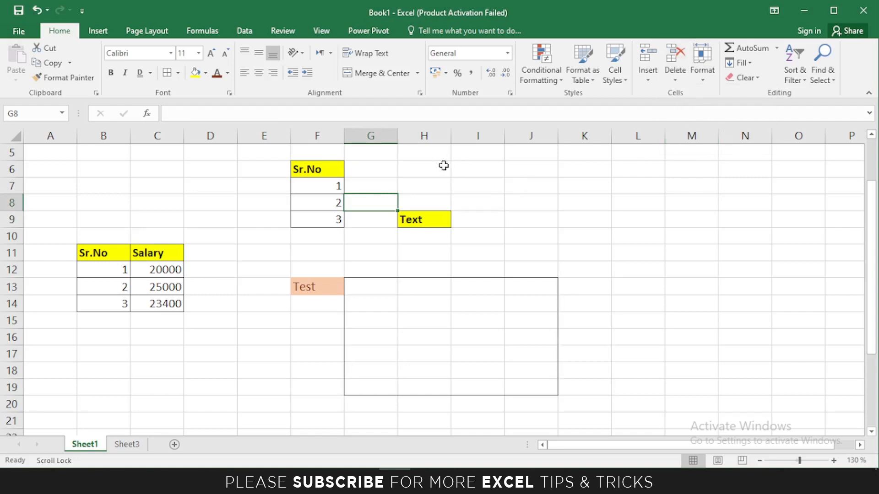
left_click(675, 81)
left_click(129, 444)
Delete the empty Sheet3 so only Sheet1 remains.
left_click(127, 444)
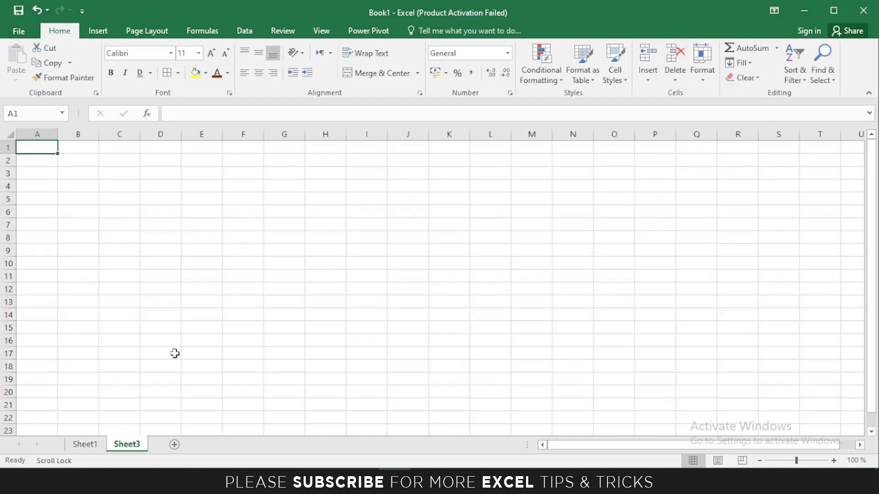
left_click(675, 78)
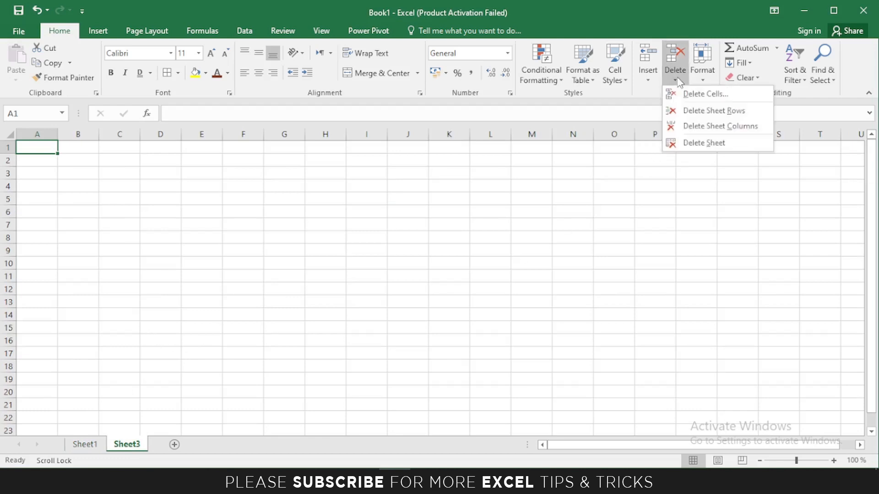
left_click(705, 143)
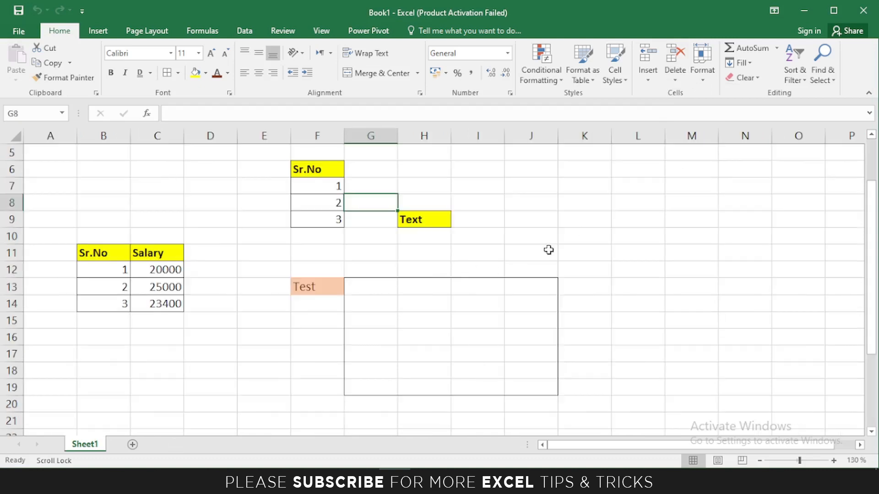
Scroll back up to rows 1–4 holding the top Sr.No/Salary table.
scroll(549, 249, "up", 2)
left_click(705, 78)
left_click(707, 82)
left_click(707, 82)
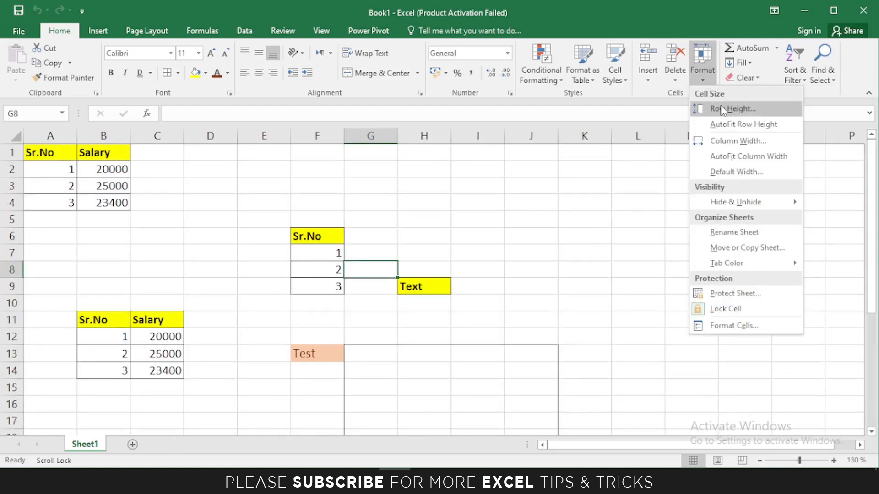
Select J4 and set row 4's height to 30.
left_click(541, 279)
left_click(530, 202)
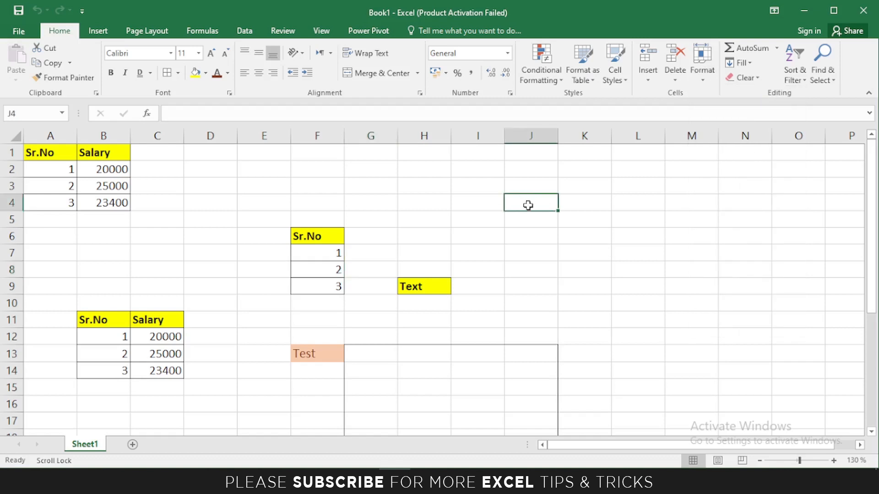
left_click(529, 233)
left_click(529, 204)
left_click(702, 85)
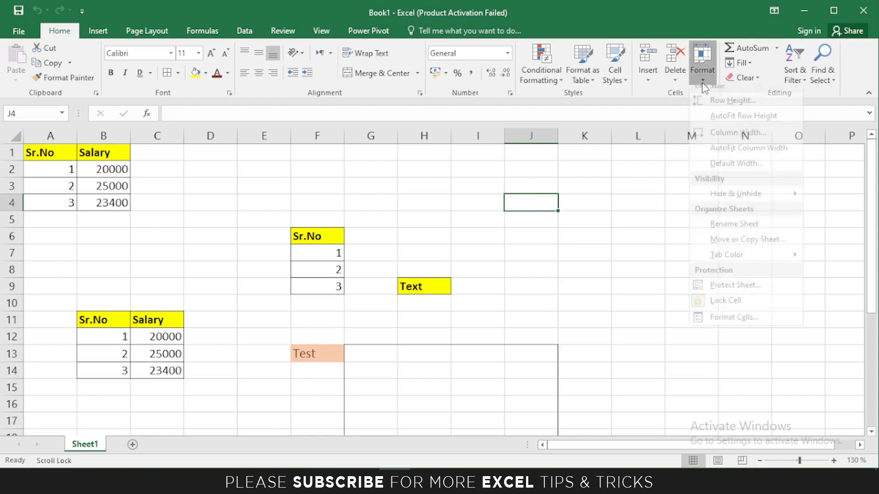
left_click(701, 69)
left_click(701, 68)
left_click(716, 110)
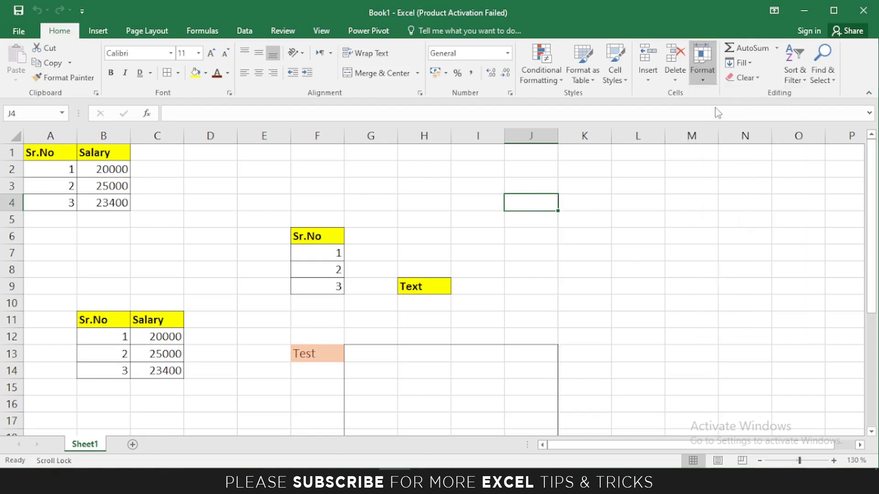
left_click_drag(503, 156, 644, 158)
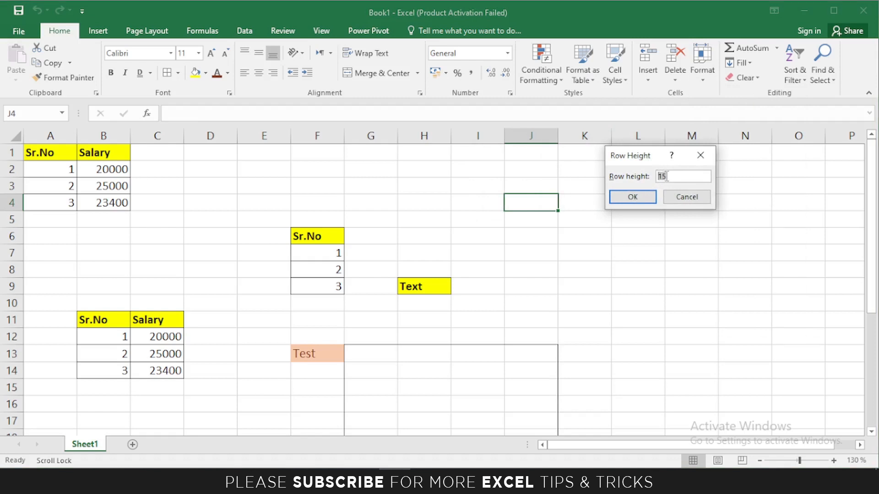
type("30")
key("Return")
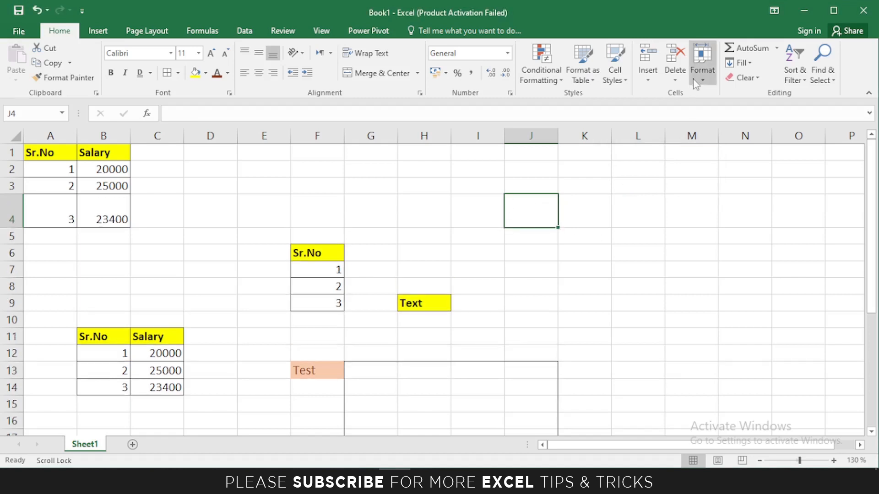
left_click(702, 69)
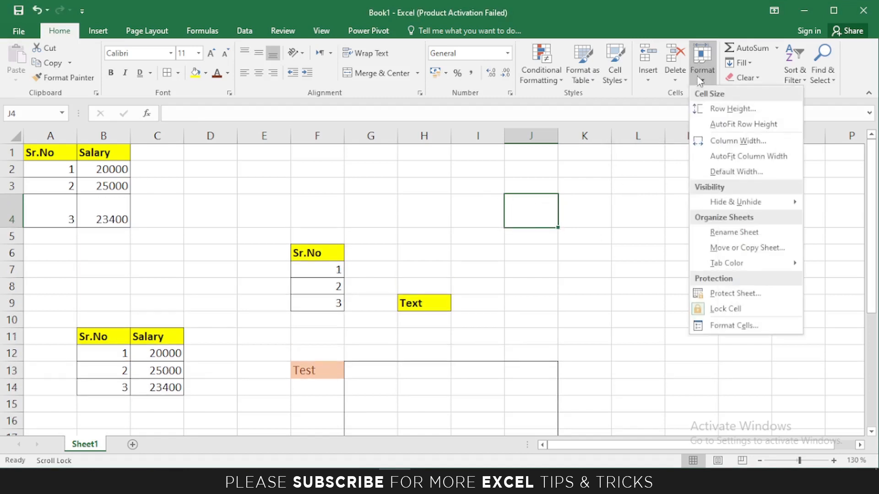
left_click(719, 145)
Change column J's width from 8.43 to 15.
left_click_drag(629, 158, 638, 158)
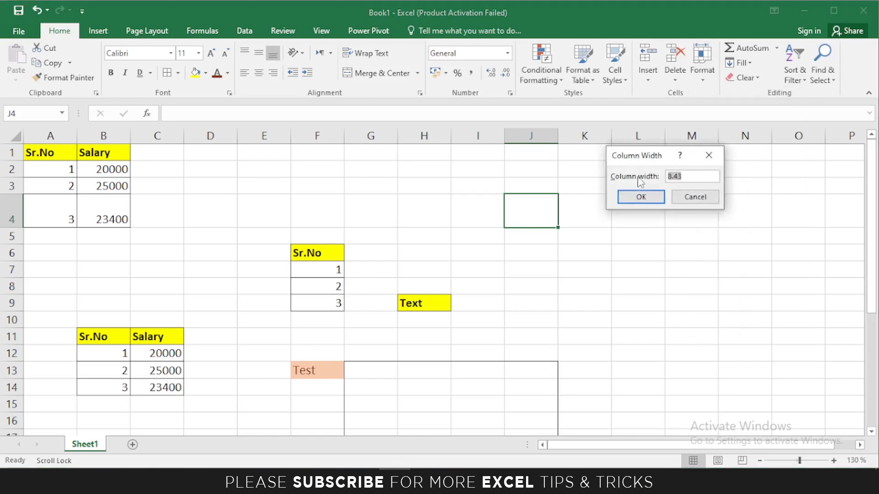
left_click_drag(692, 178, 668, 180)
type("15")
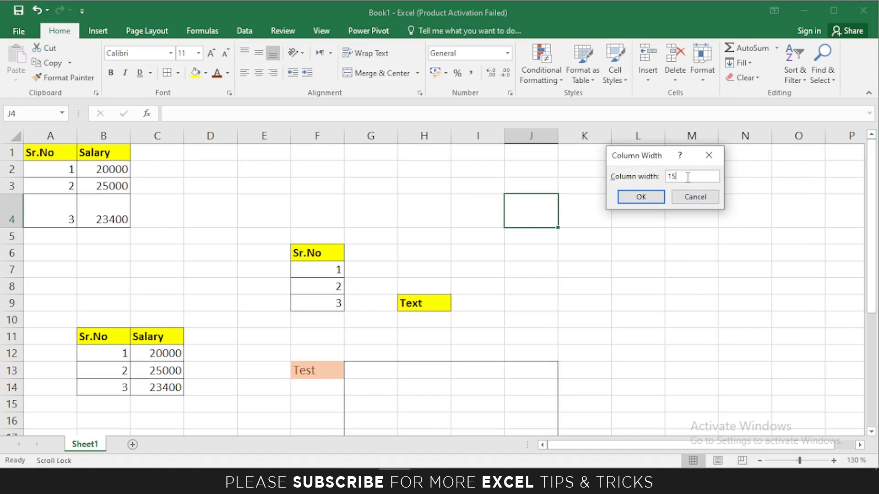
left_click(657, 196)
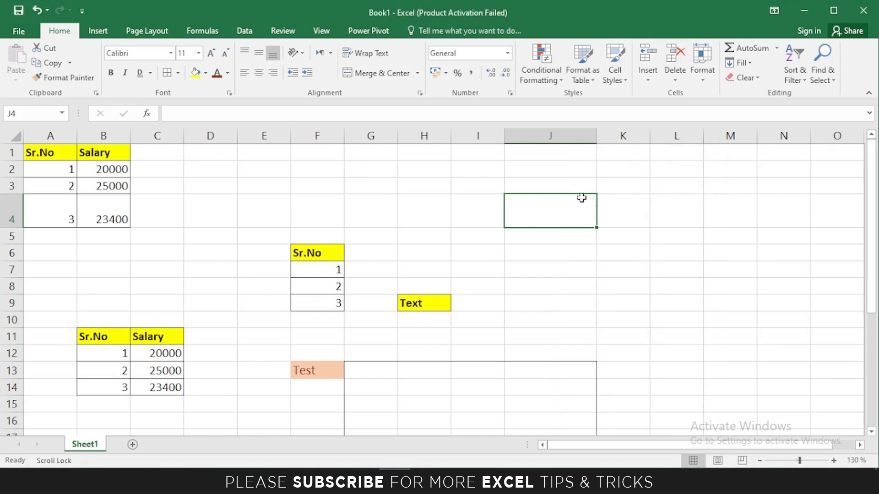
left_click(702, 64)
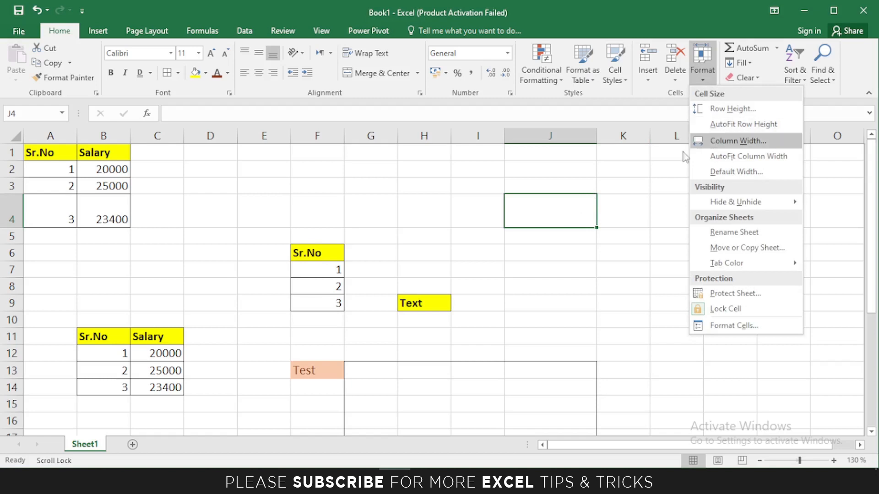
Select A4:B4 and AutoFit row 4 back to its standard height.
left_click(116, 211)
left_click(114, 209)
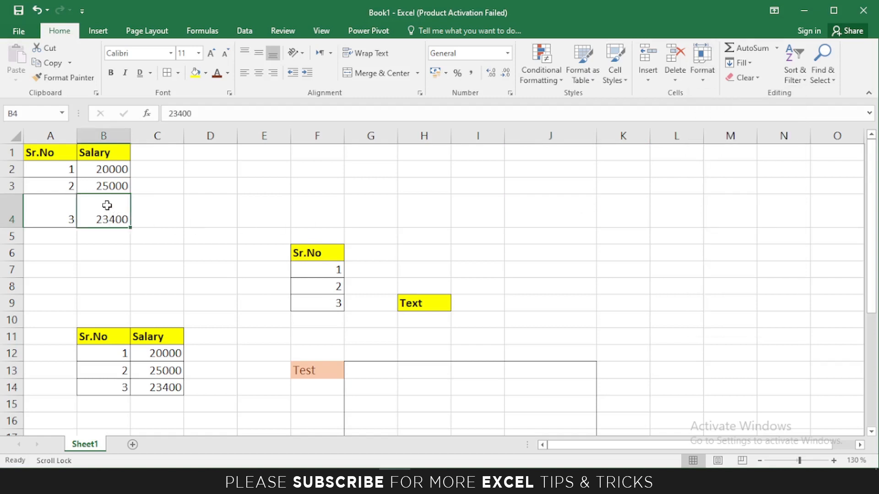
left_click_drag(55, 218, 104, 214)
left_click(700, 82)
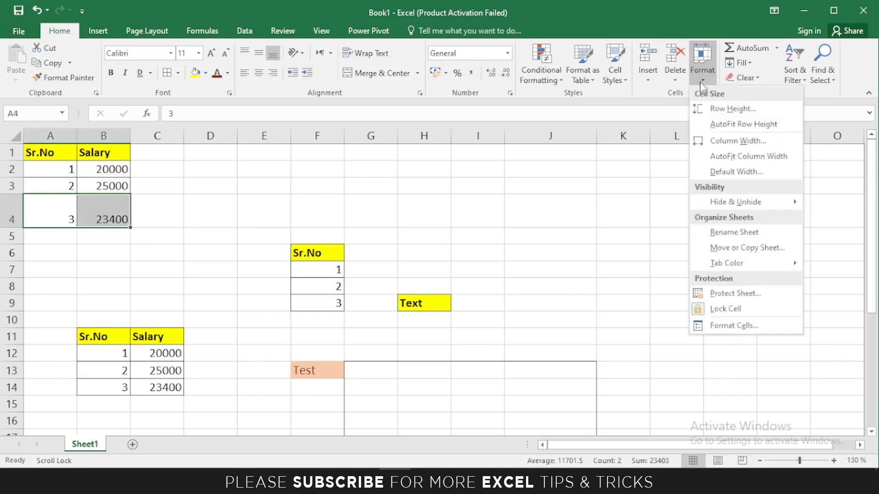
left_click(715, 125)
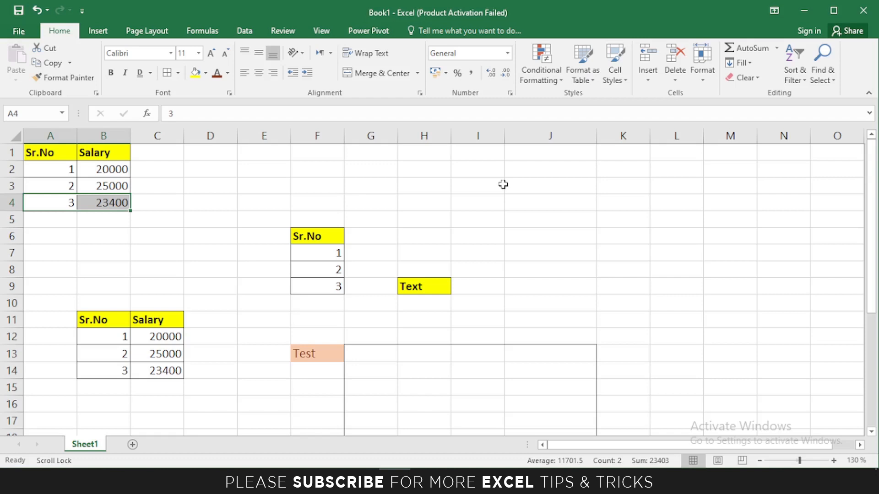
left_click(702, 69)
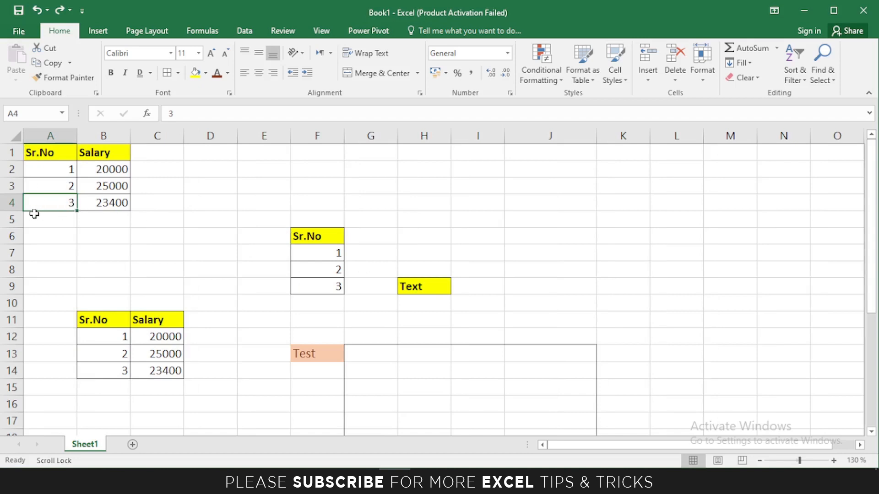
left_click(699, 85)
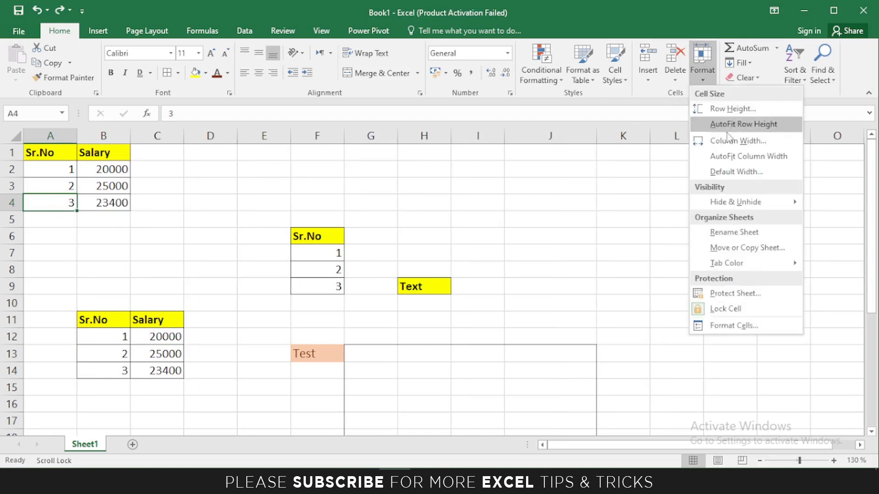
left_click(723, 157)
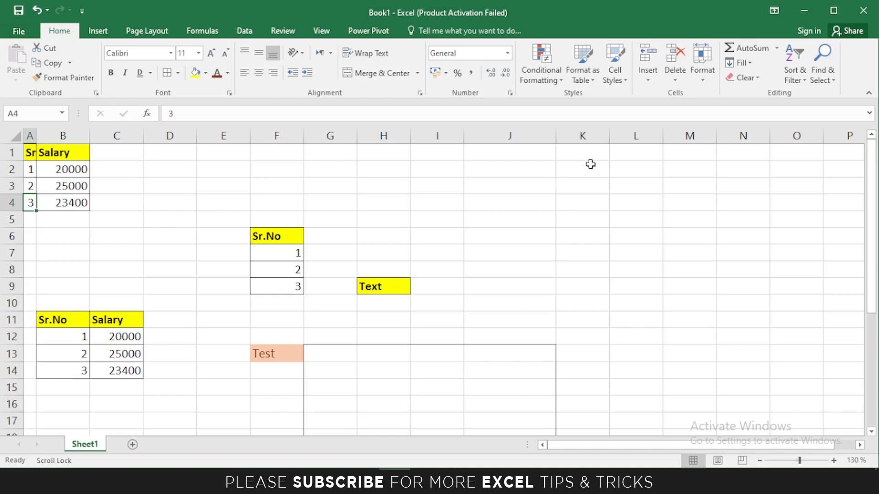
key("ctrl+z")
left_click(703, 76)
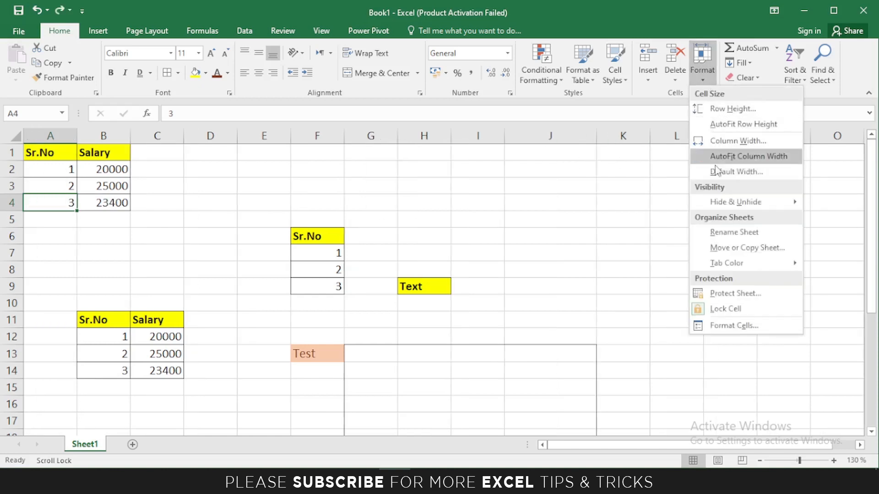
left_click(717, 173)
left_click_drag(642, 171, 605, 174)
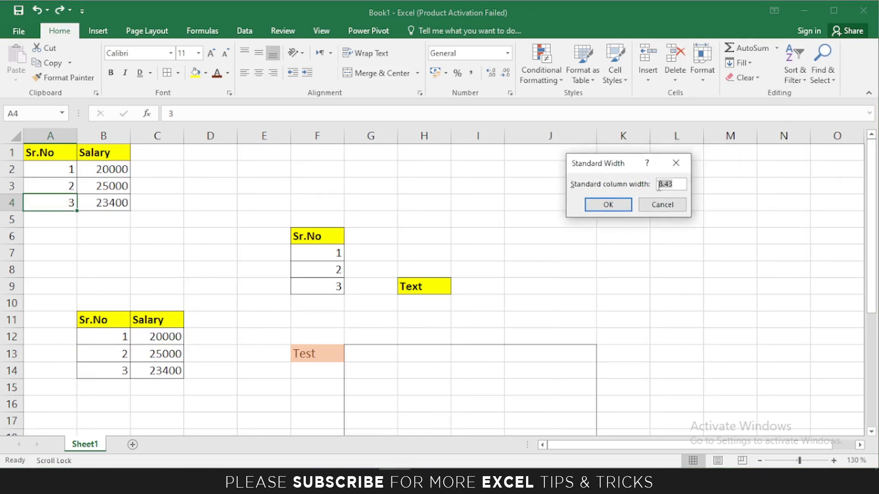
left_click(675, 185)
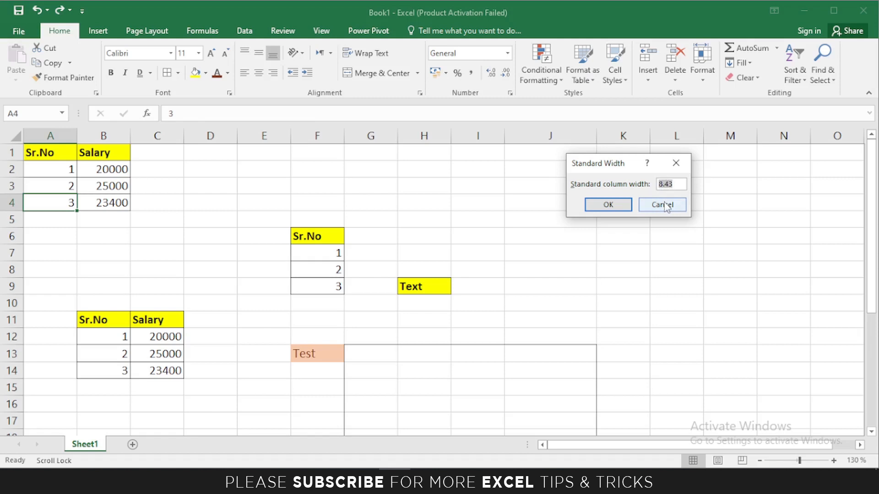
left_click(666, 206)
left_click(701, 74)
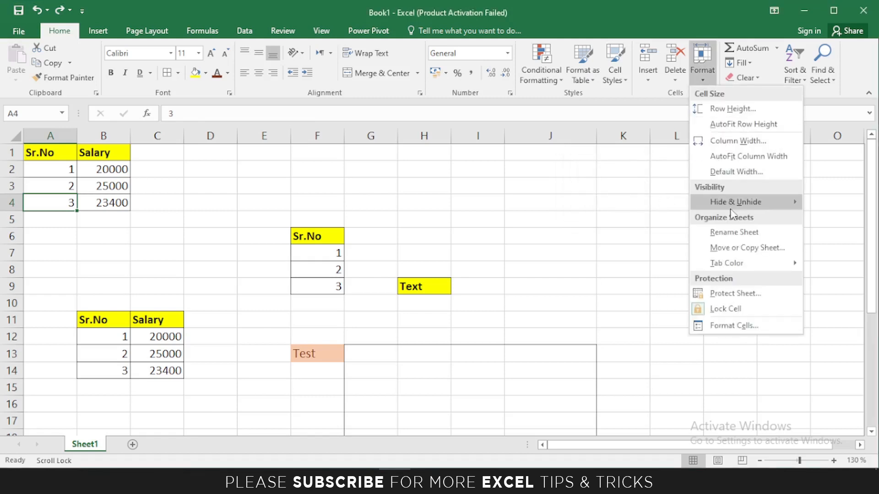
left_click(34, 153)
left_click(35, 153)
left_click_drag(36, 154, 110, 202)
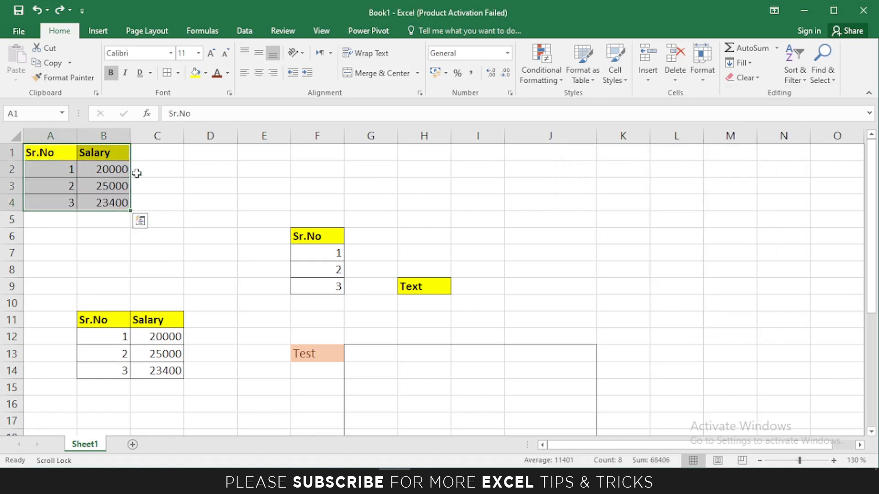
left_click(702, 71)
mouse_move(737, 202)
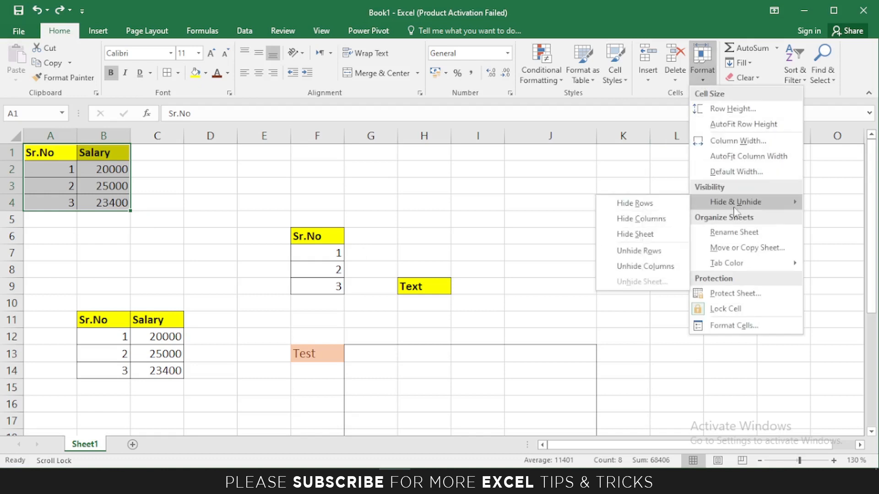
left_click(626, 207)
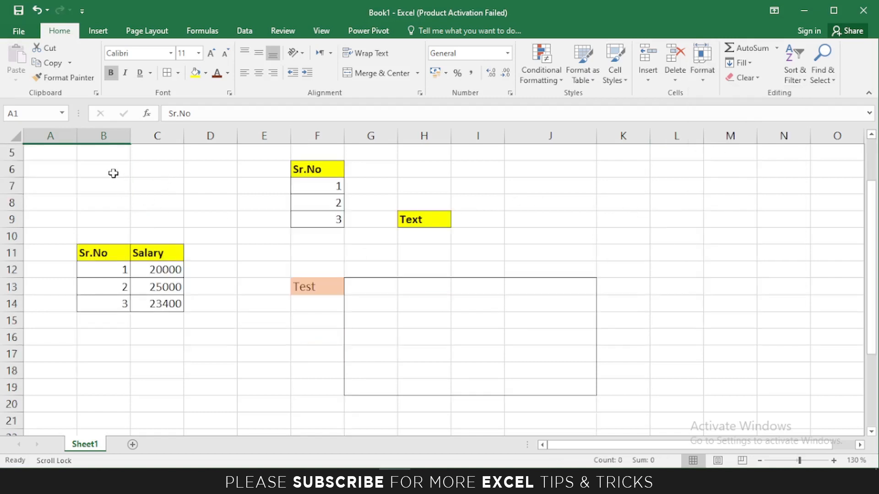
scroll(128, 170, "down", 1)
scroll(128, 171, "up", 1)
left_click_drag(30, 149, 191, 227)
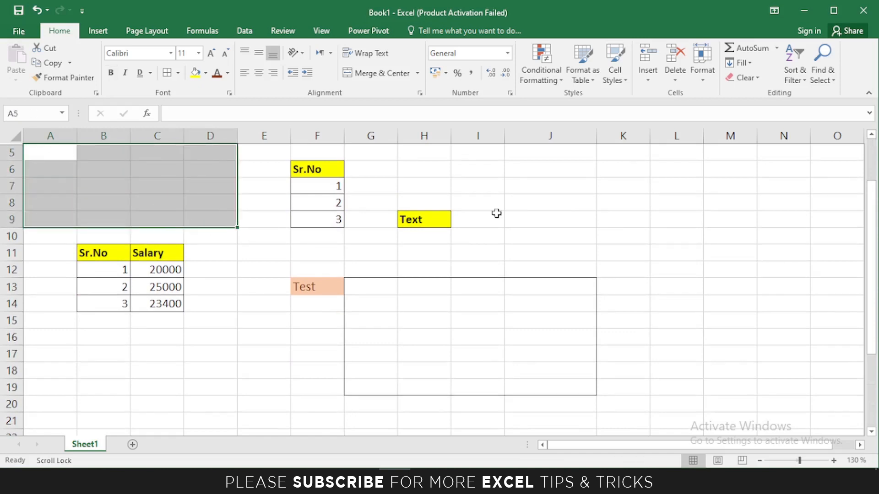
left_click(702, 59)
mouse_move(735, 206)
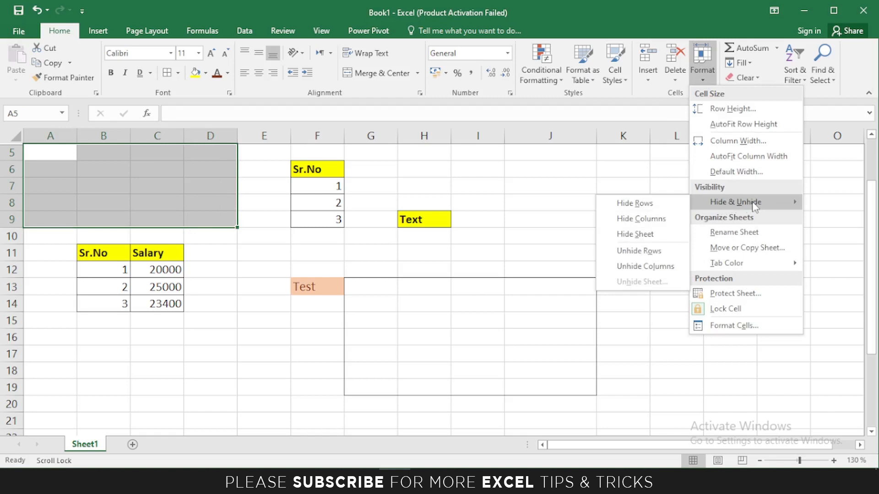
left_click(653, 252)
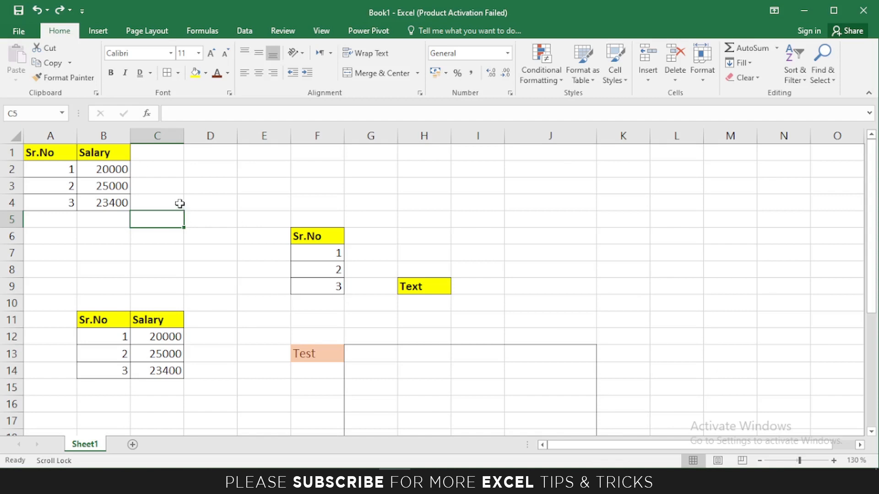
left_click_drag(44, 153, 117, 199)
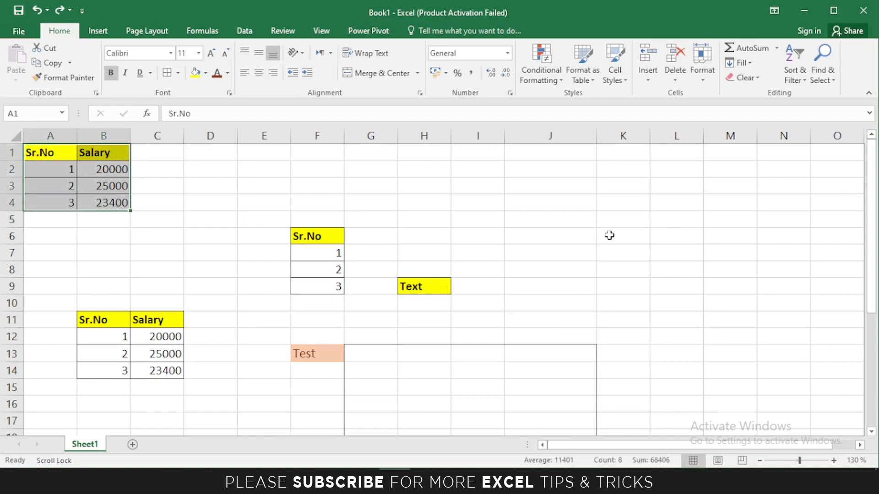
Rename the Sheet1 tab to 'Practice'.
left_click(702, 64)
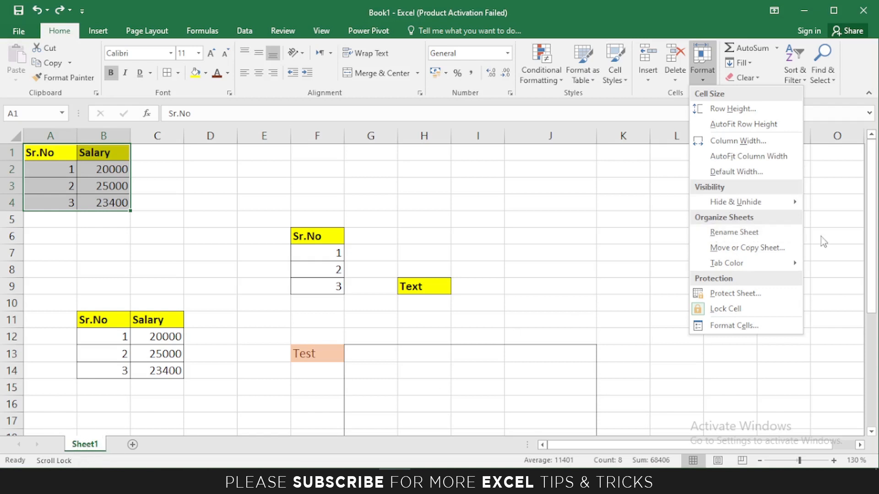
left_click(746, 231)
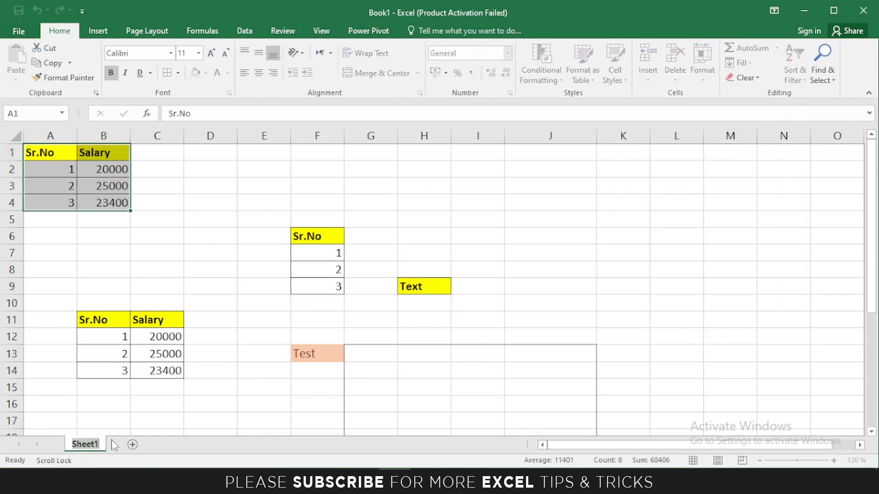
type("Practice")
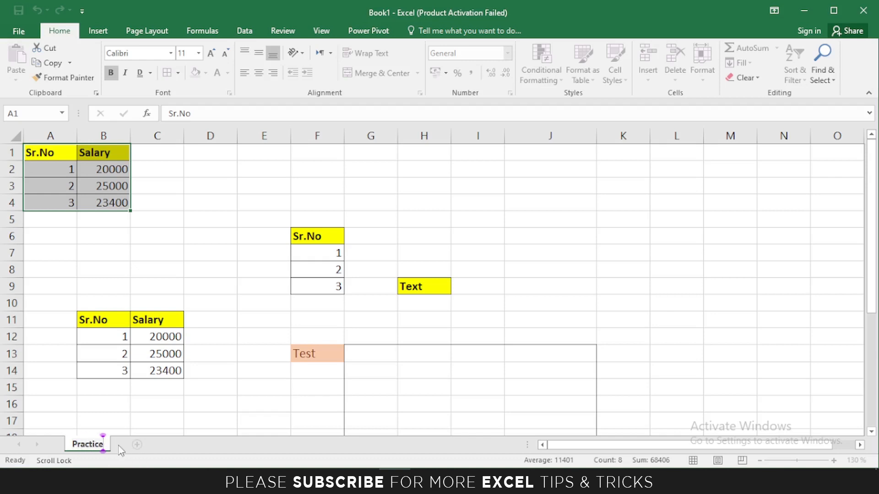
key("Return")
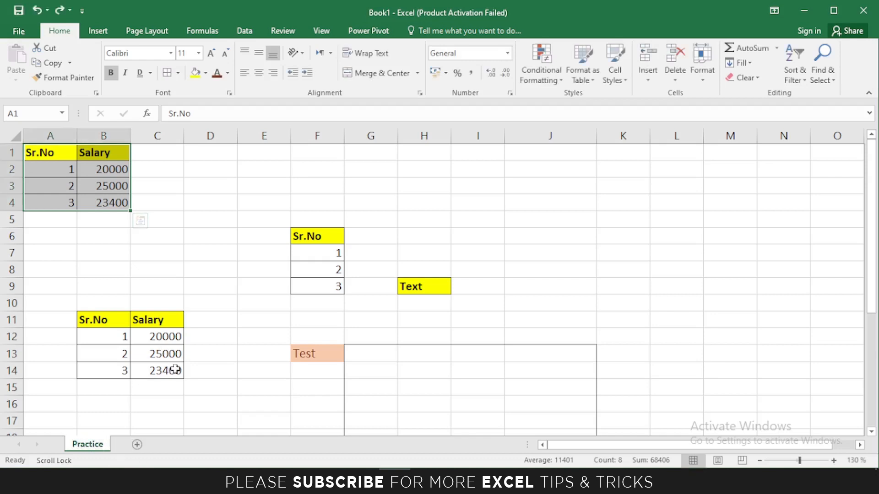
Copy the Practice sheet with 'Create a copy' ticked, producing Practice (2).
left_click(702, 64)
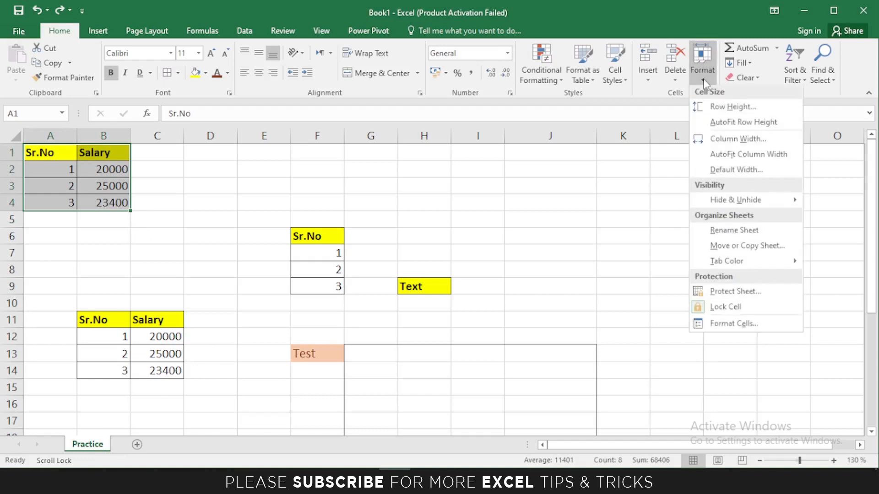
left_click(755, 249)
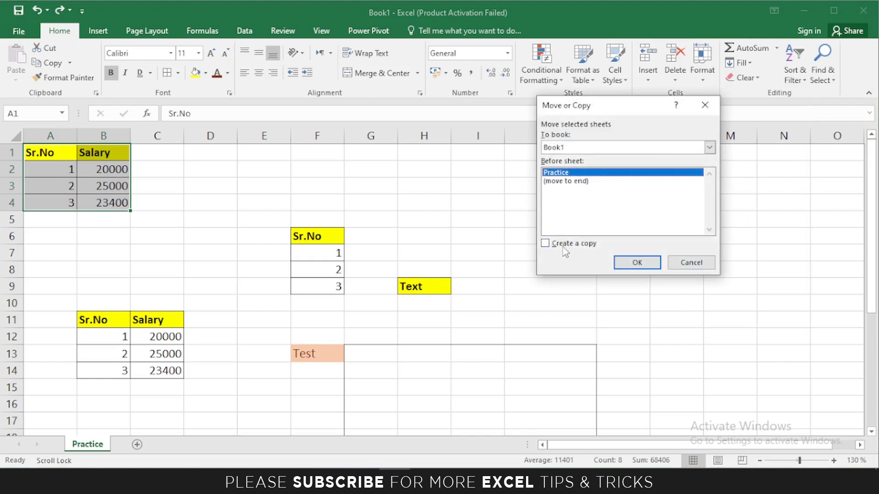
left_click(548, 245)
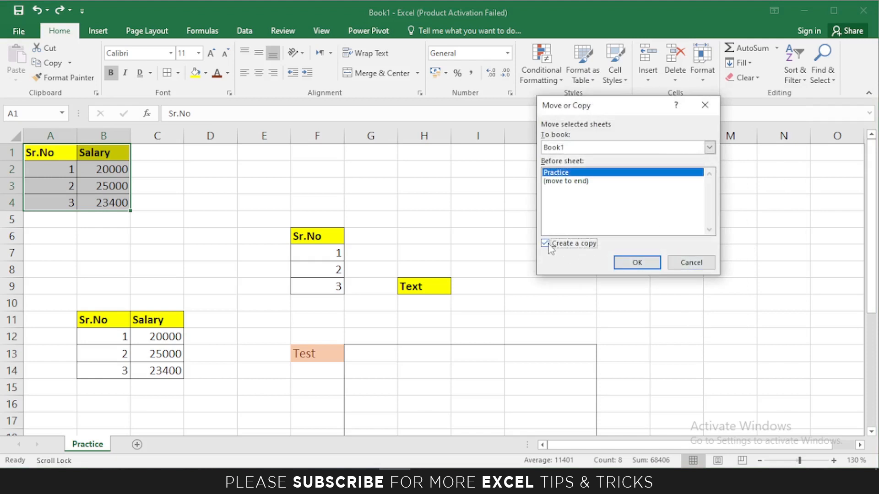
left_click(633, 263)
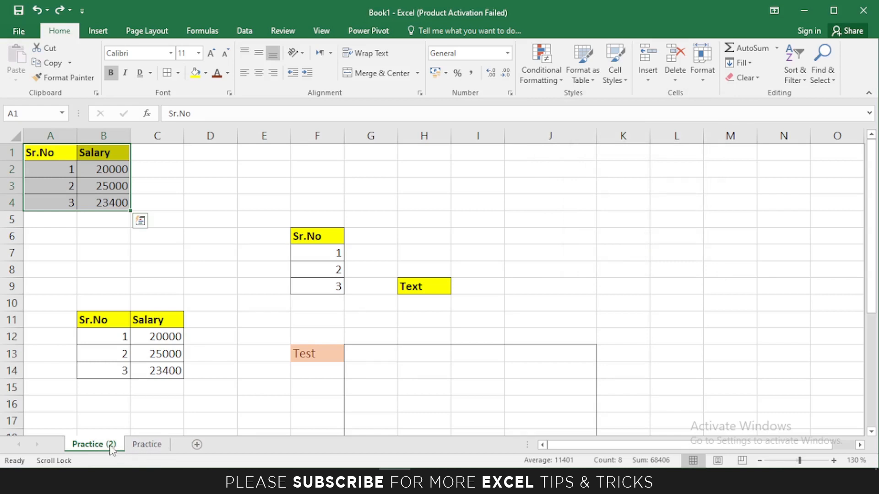
Colour the Practice (2) sheet tab dark orange, then view Practice and return to Practice (2).
left_click(703, 76)
mouse_move(722, 260)
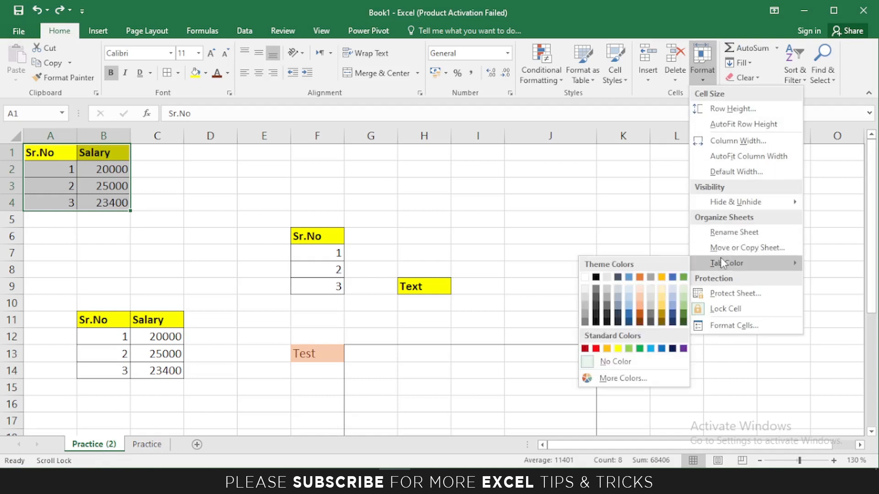
left_click(638, 324)
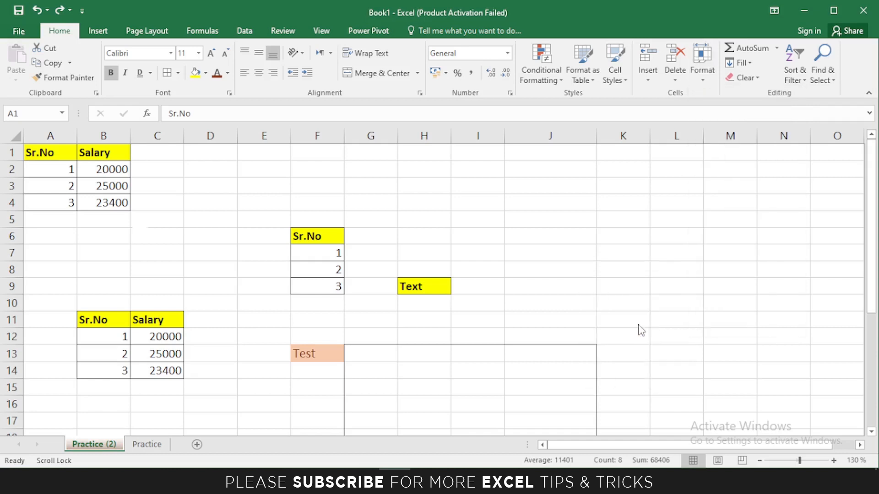
left_click(157, 446)
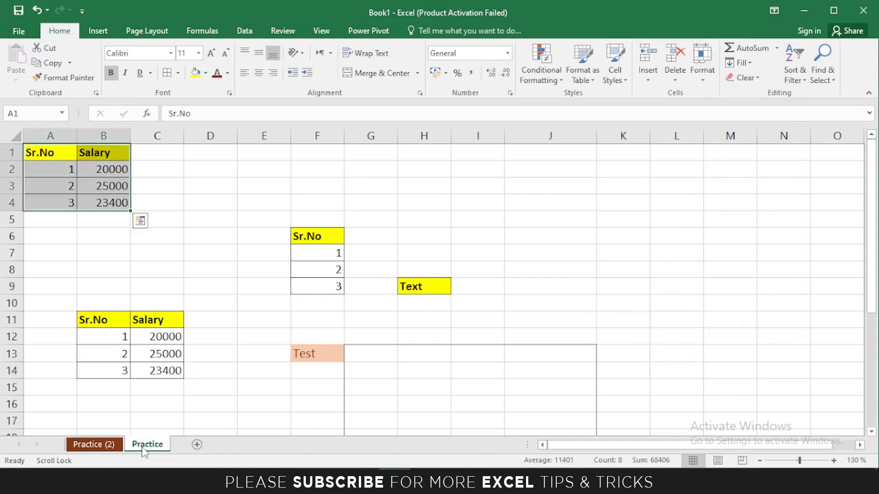
left_click(92, 449)
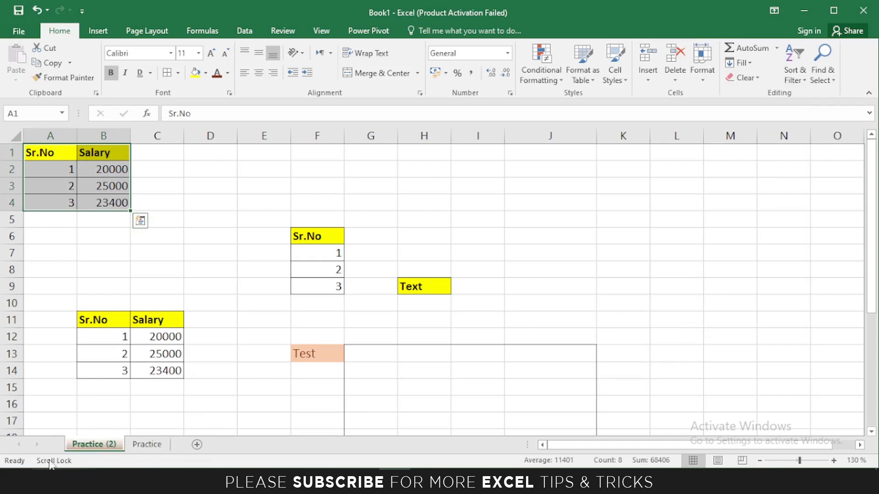
Protect the Practice (2) sheet with a password and confirm the re-entered password.
left_click(702, 76)
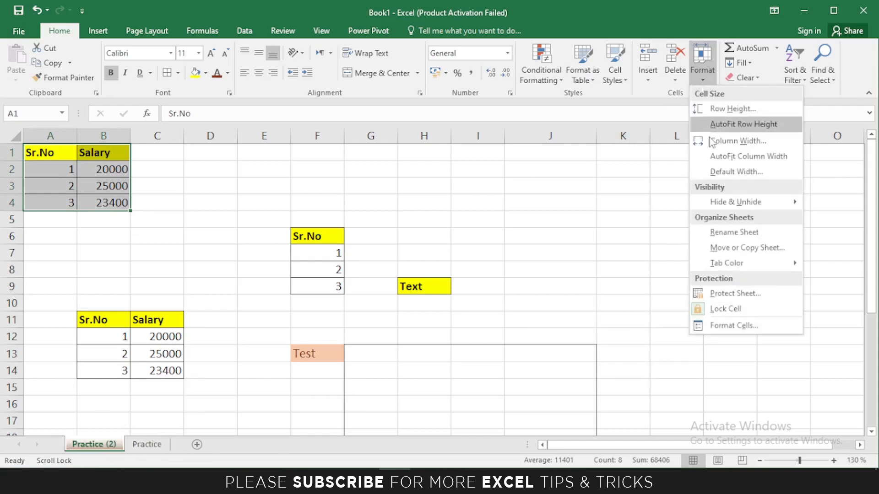
left_click(722, 295)
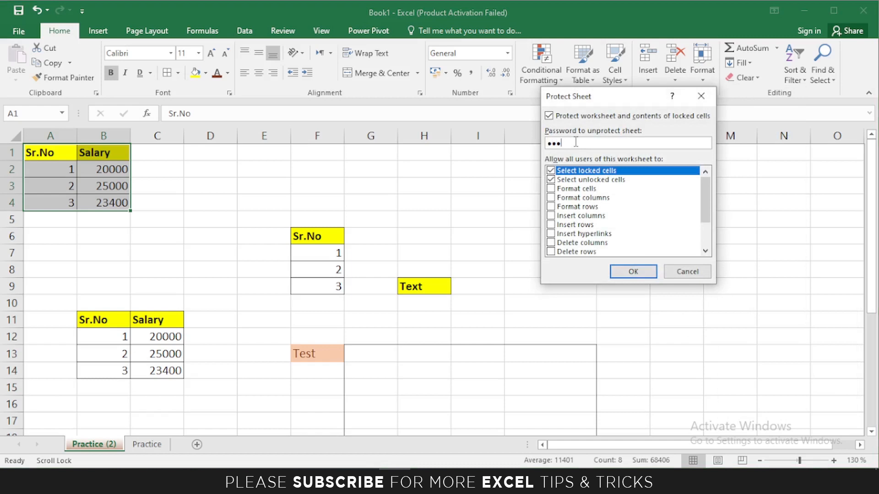
left_click(631, 271)
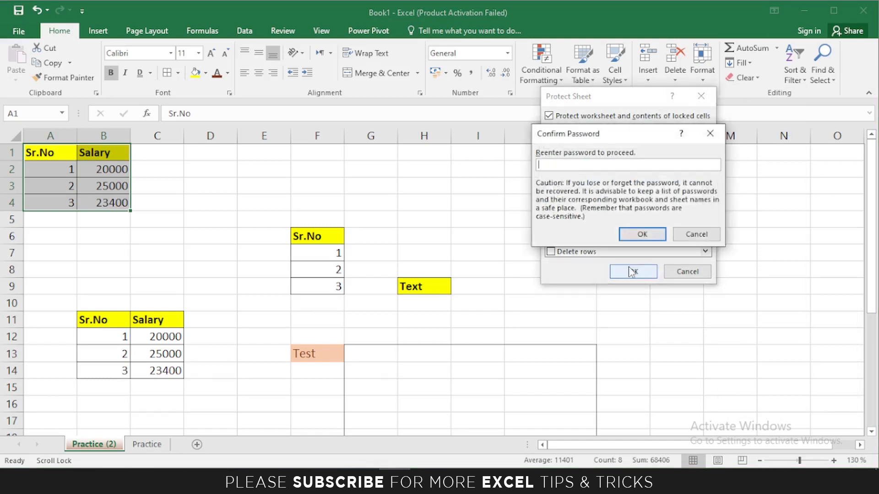
type("123")
left_click(648, 234)
Test the protection by trying to edit B4 (23400) and dismissing the protected-sheet warning.
left_click(145, 221)
left_click(103, 200)
double_click(104, 199)
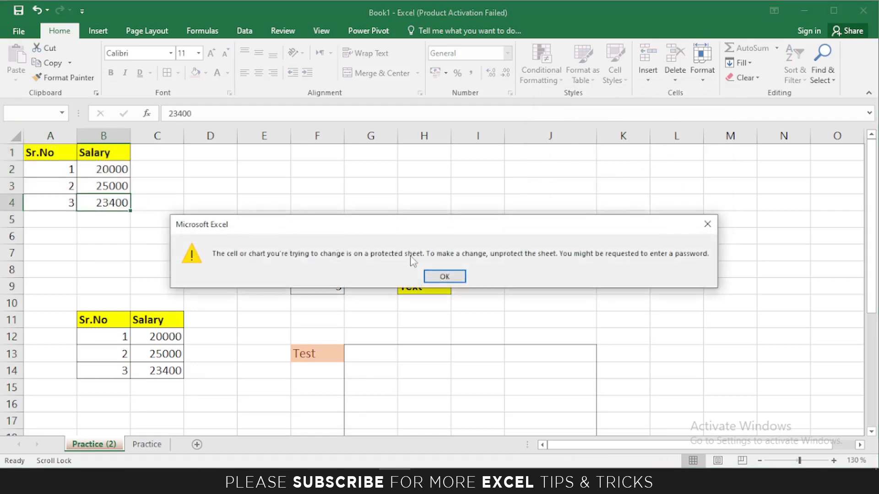
left_click(443, 276)
left_click_drag(50, 157, 131, 206)
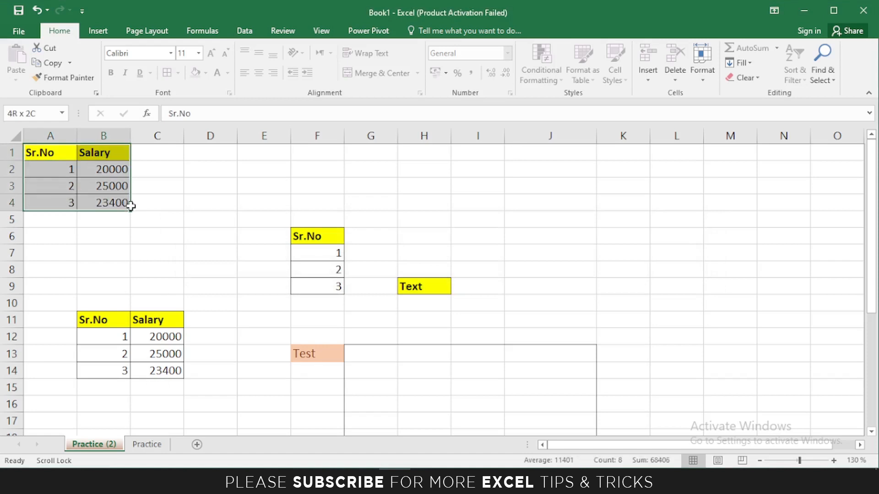
left_click(170, 237)
left_click_drag(43, 152, 174, 245)
Unprotect the Practice (2) sheet by entering its password via Format > Unprotect Sheet.
left_click(279, 220)
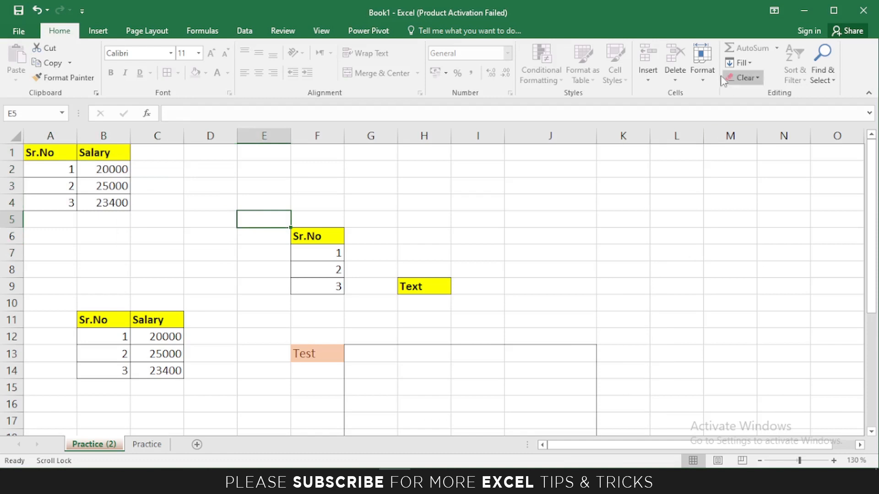
left_click(702, 69)
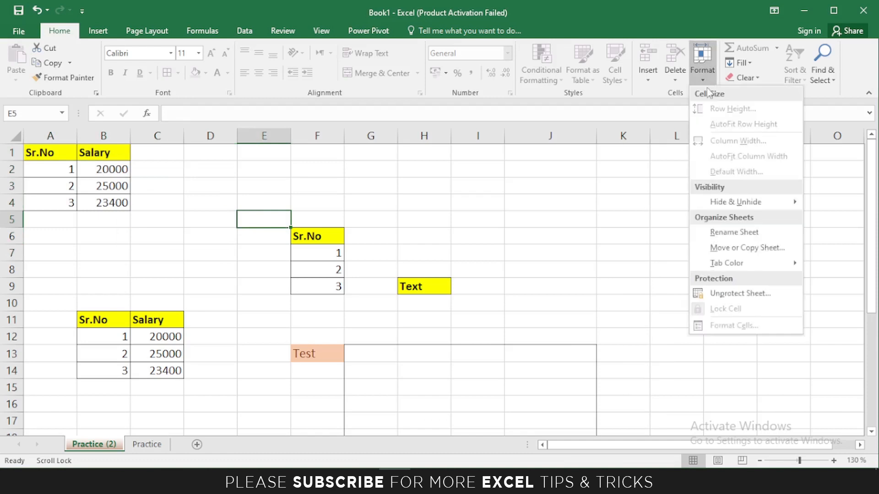
left_click(730, 295)
type("123")
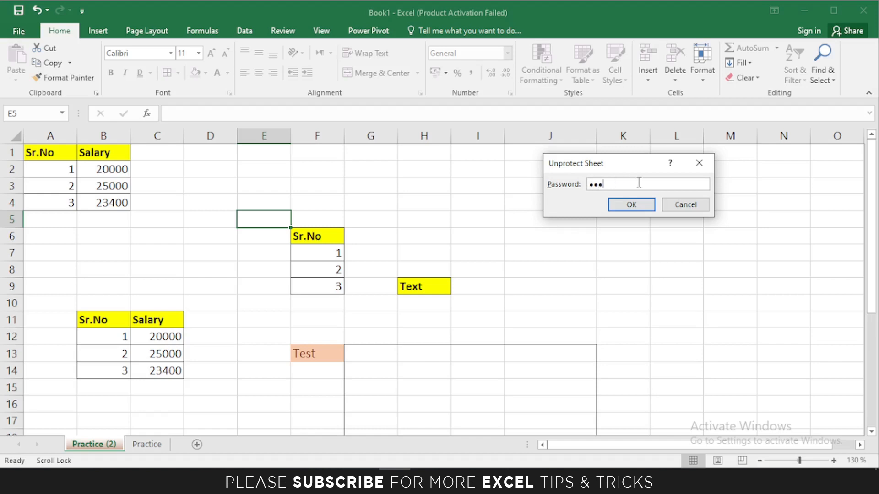
left_click(641, 205)
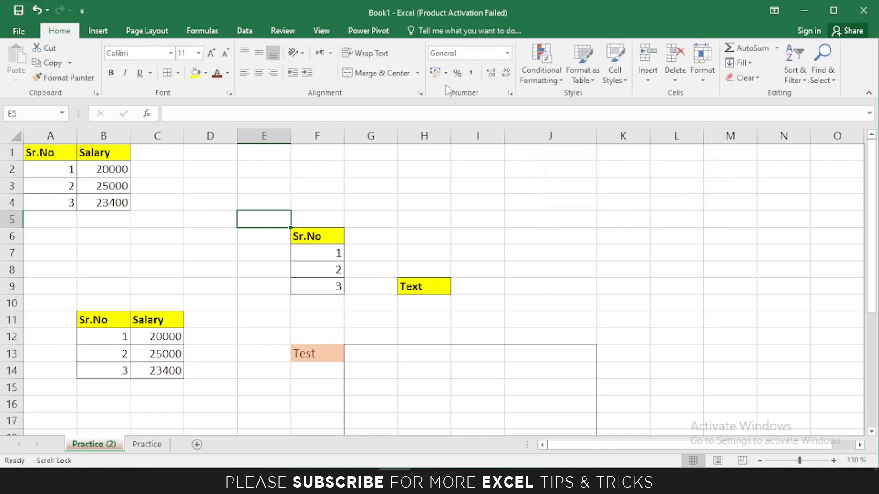
left_click(307, 251)
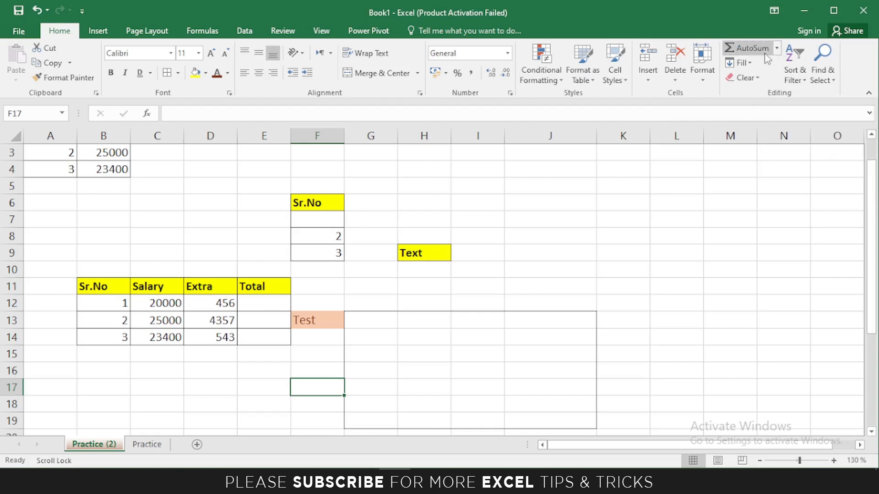
AutoSum B12:D12 into E12 so the first Total shows 20457.
left_click(776, 49)
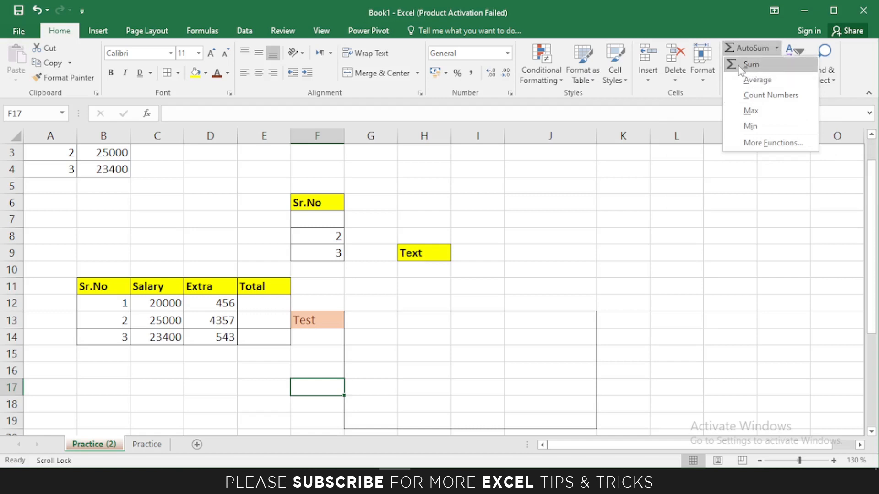
left_click(273, 300)
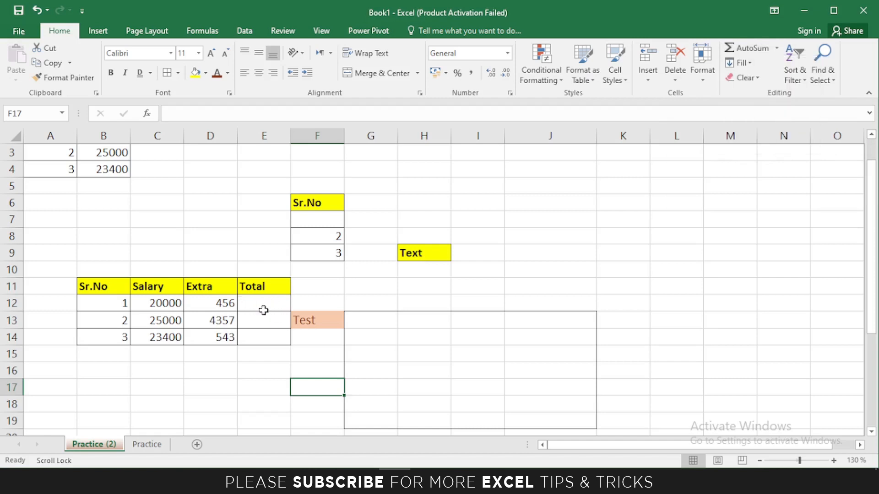
left_click(264, 303)
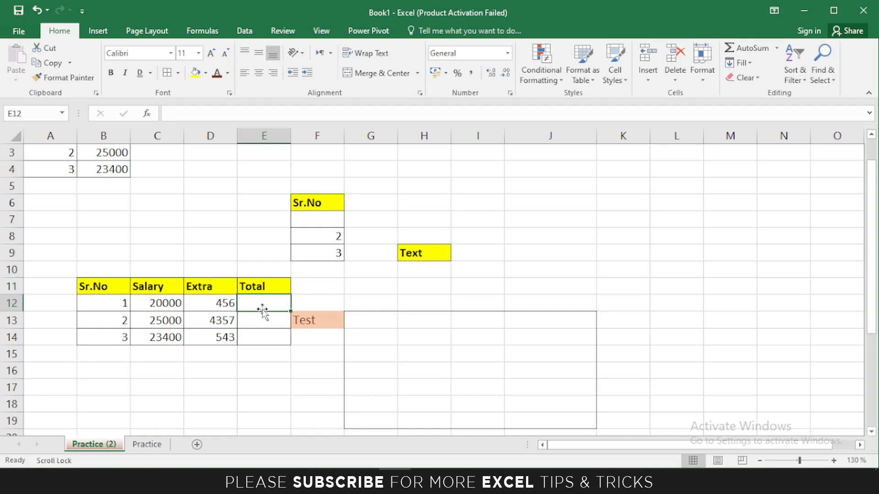
left_click(742, 49)
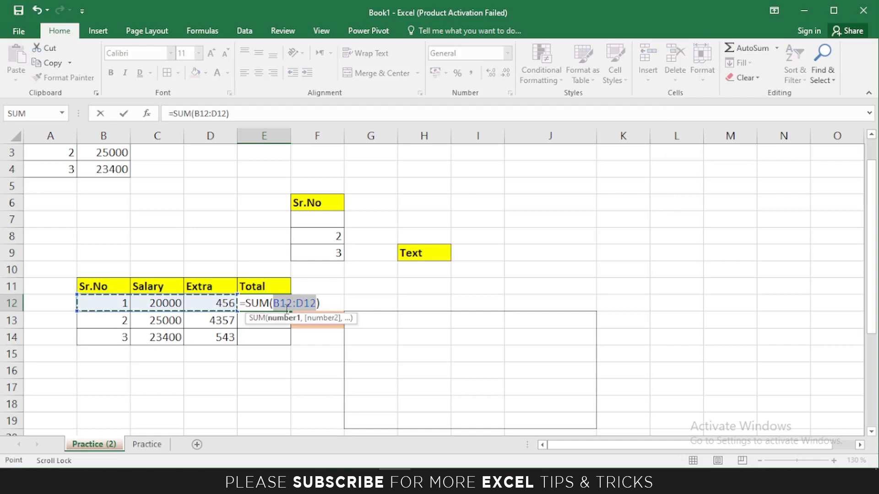
key("Return")
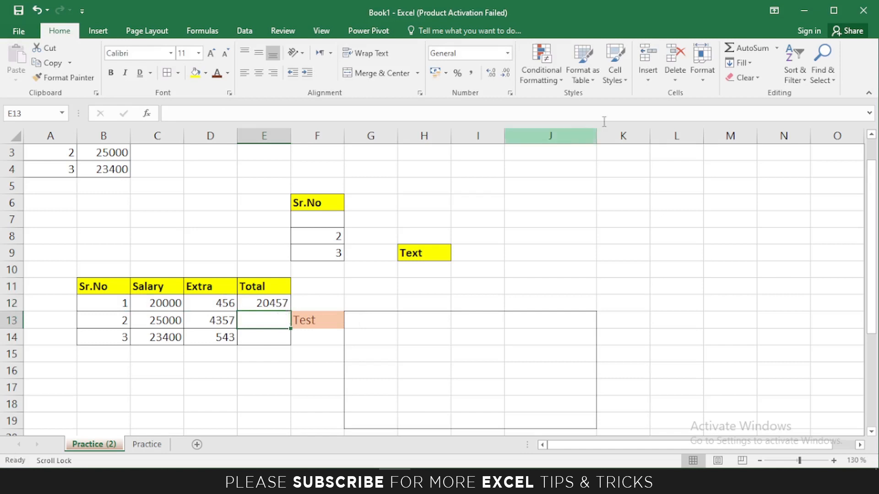
left_click(776, 50)
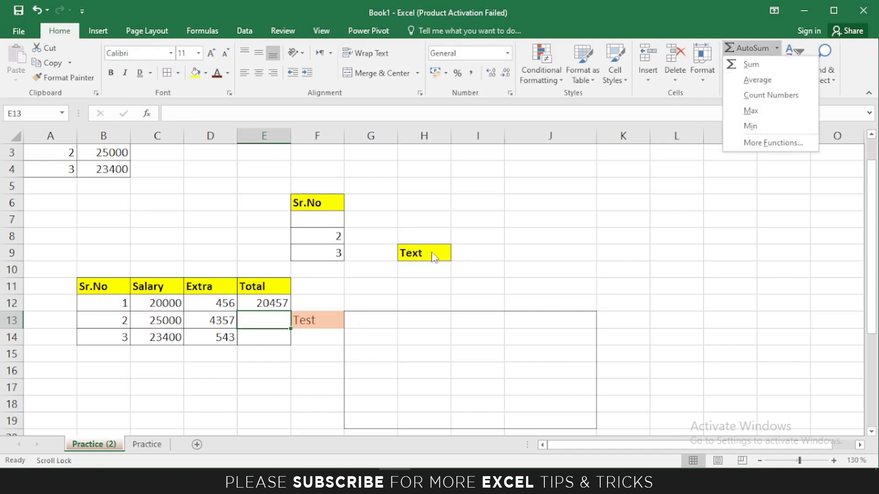
Undo the sum in E12 and replace it with an AVERAGE of row 12's values.
left_click(395, 272)
key("ctrl+z")
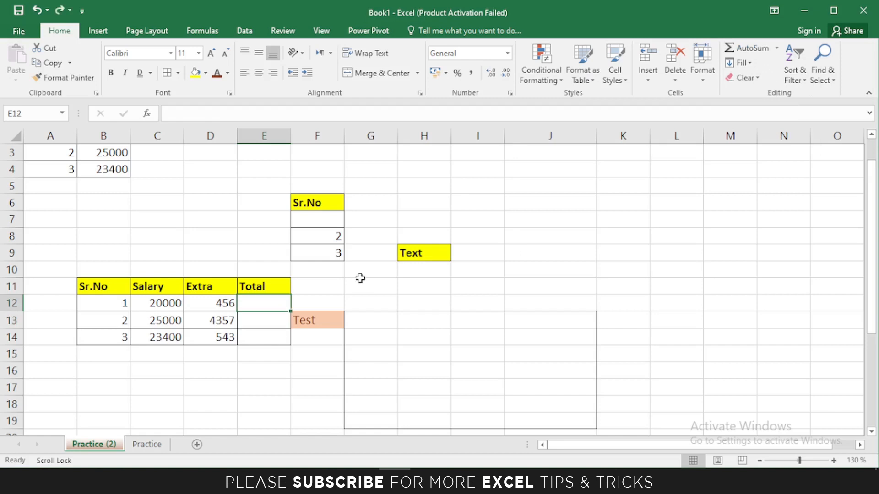
left_click(776, 49)
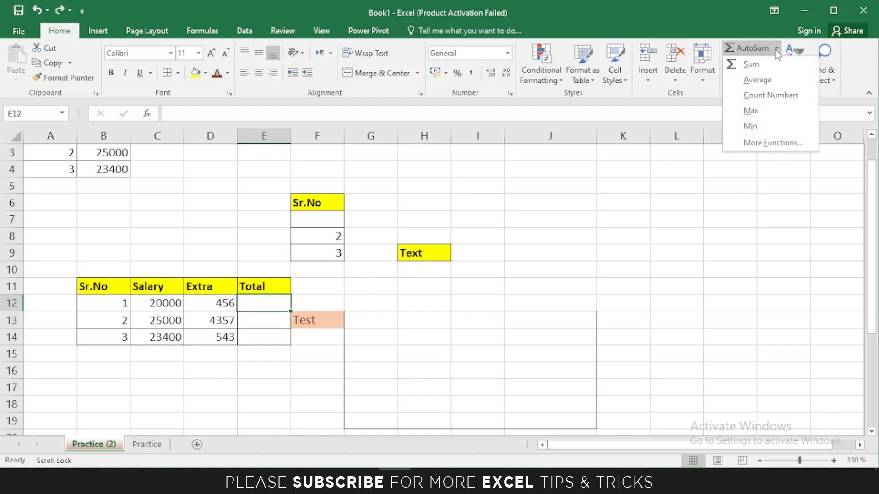
left_click(751, 82)
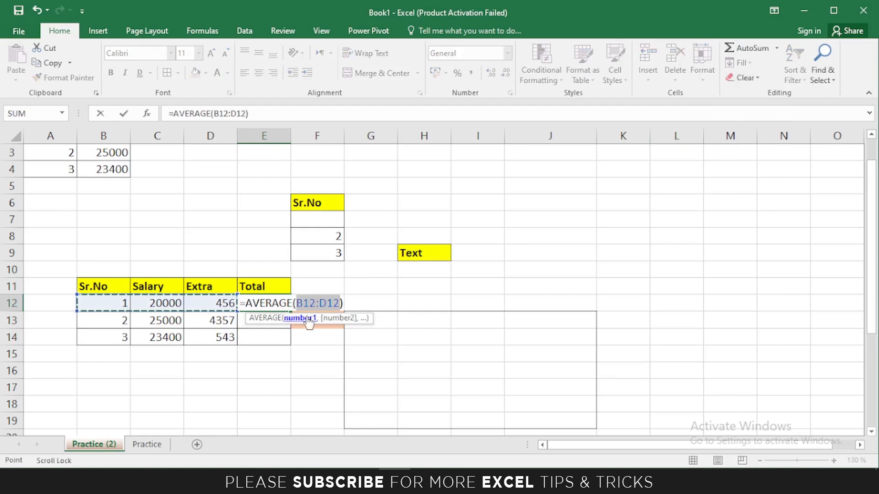
key("Return")
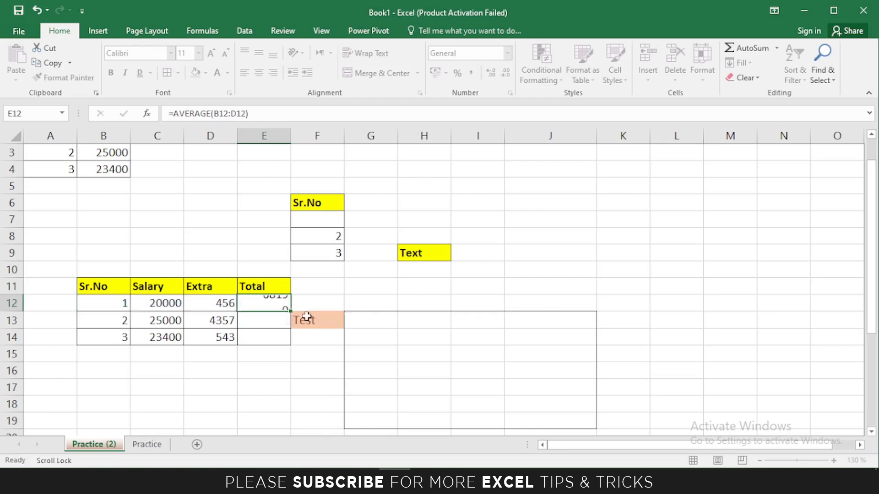
left_click(273, 303)
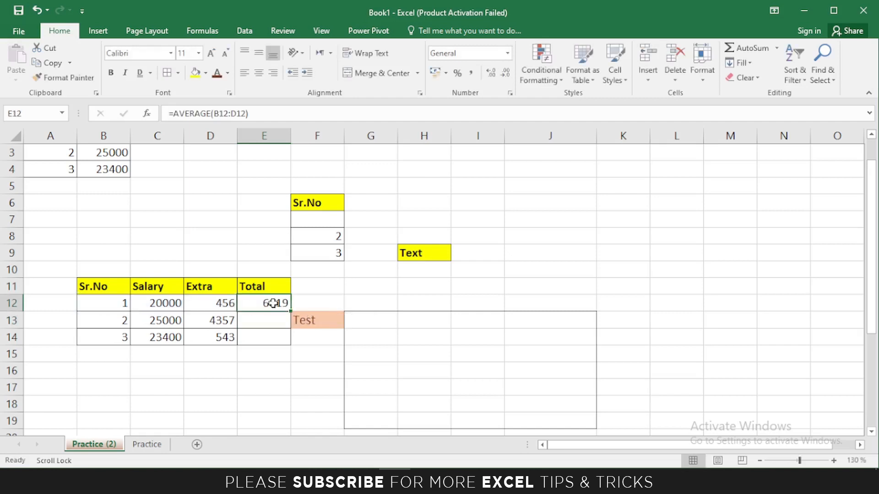
Undo the average and insert a COUNT of B12:D12 in E12, showing 3.
left_click(777, 48)
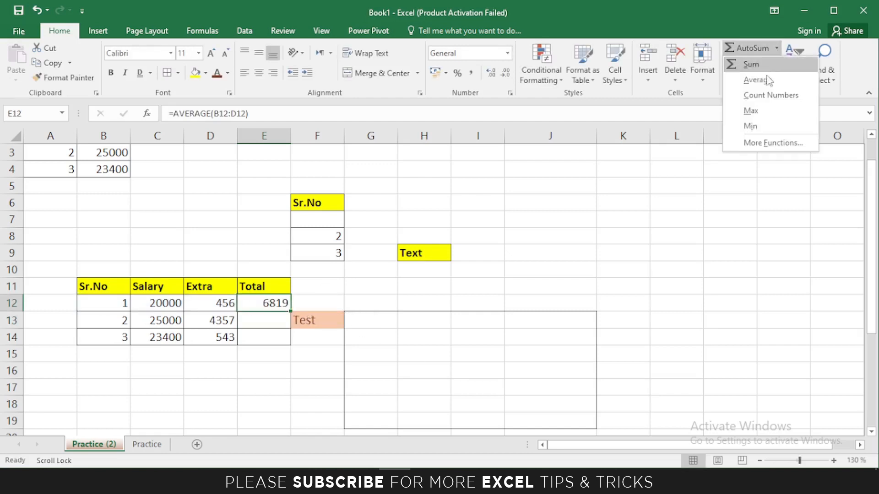
left_click(707, 257)
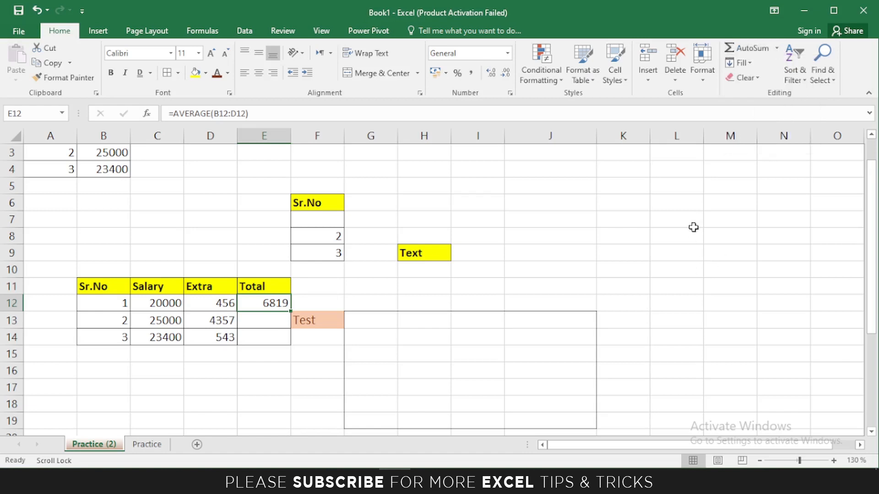
key("ctrl+z")
left_click(777, 51)
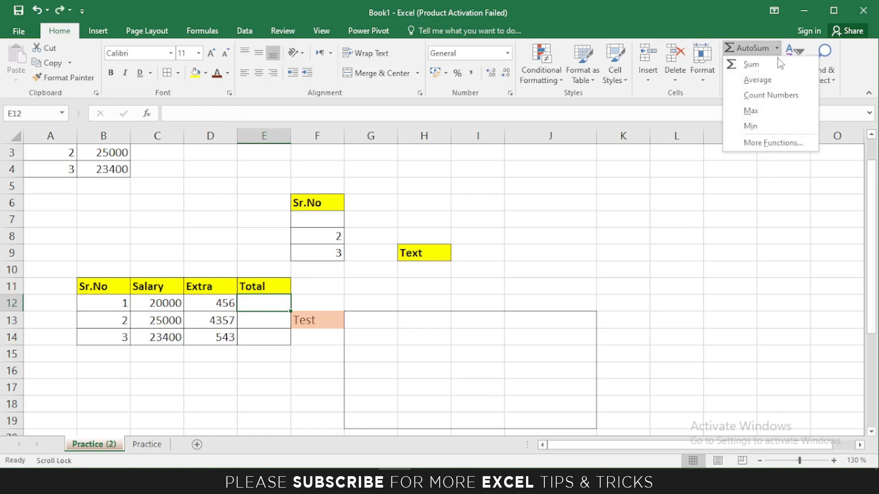
left_click(771, 95)
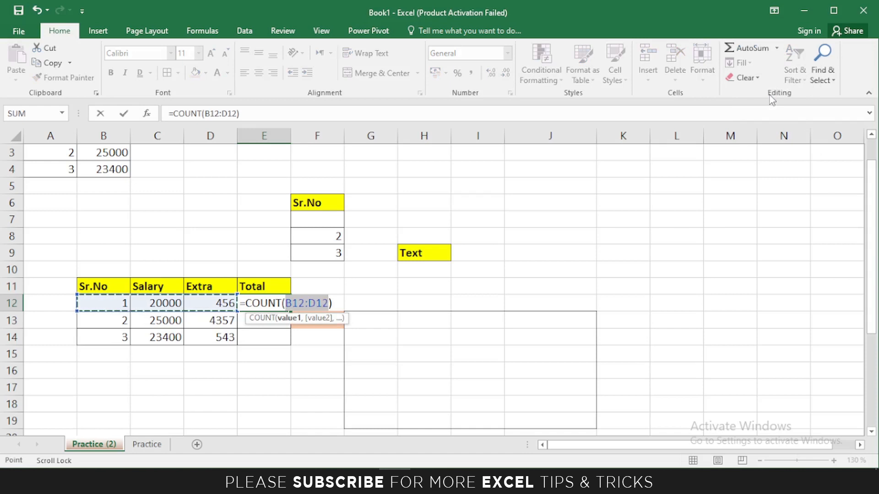
key("Return")
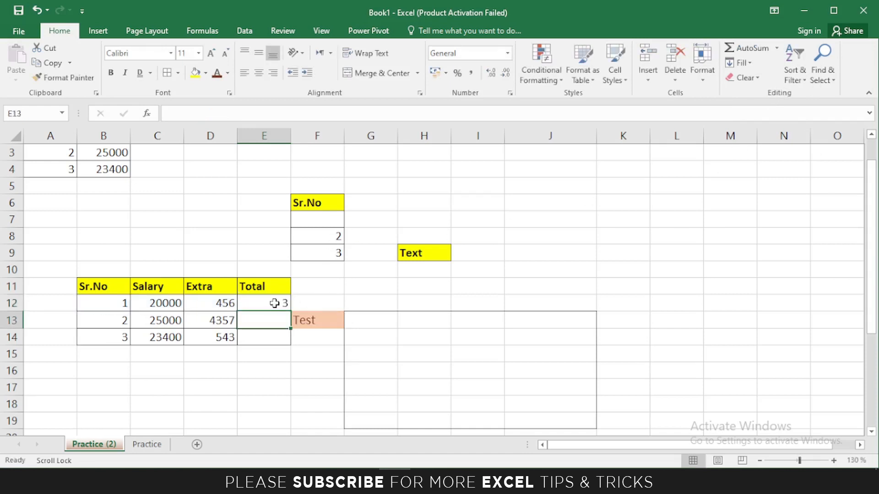
left_click(776, 48)
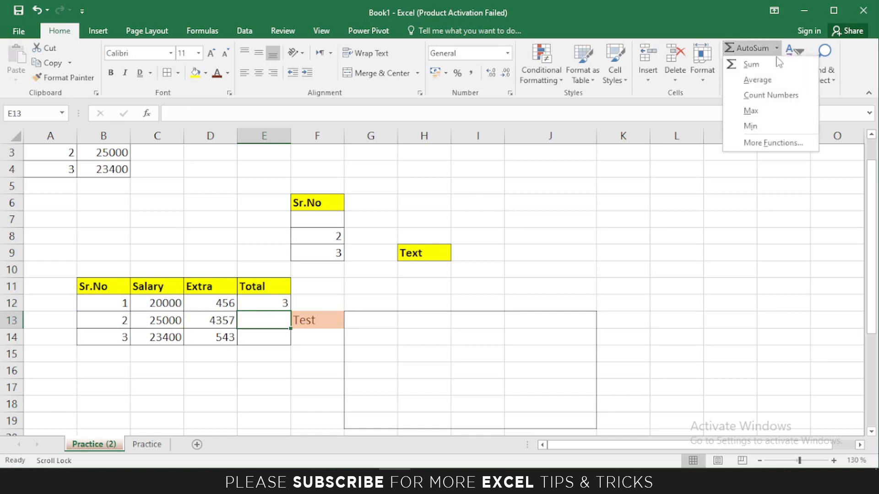
Put MAX(B13:D13) in E13, showing 25000.
left_click(752, 113)
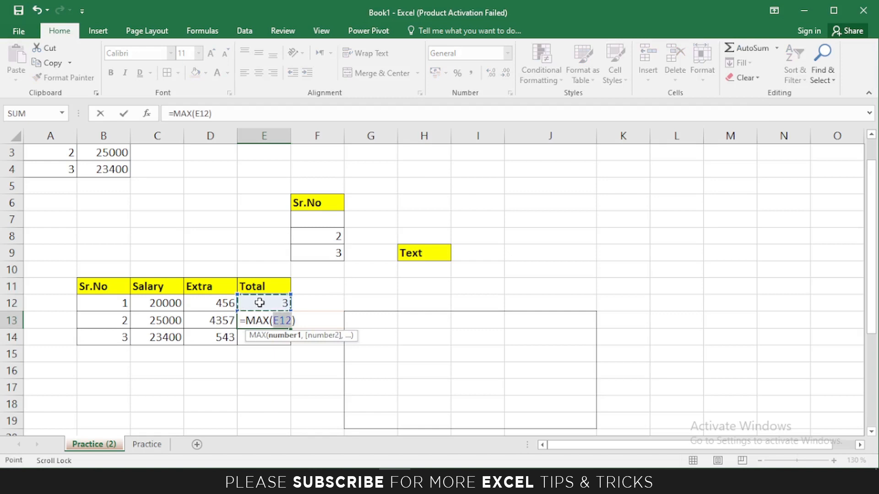
left_click_drag(113, 319, 207, 323)
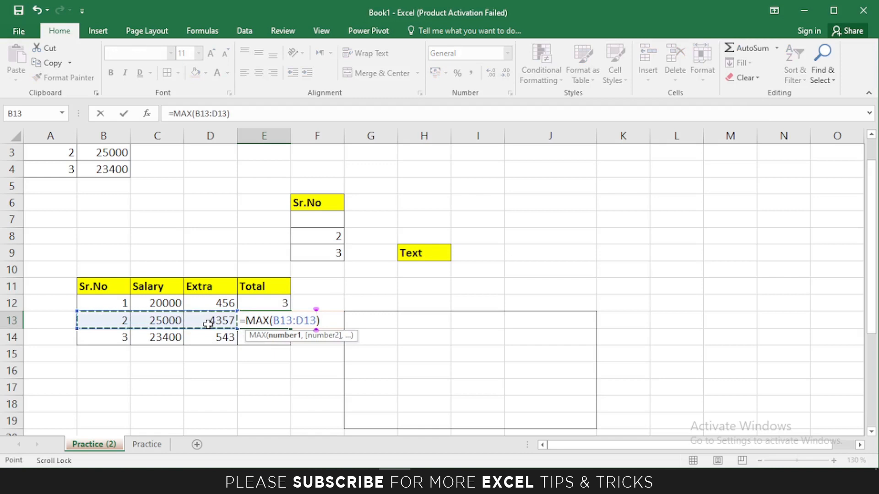
key("Return")
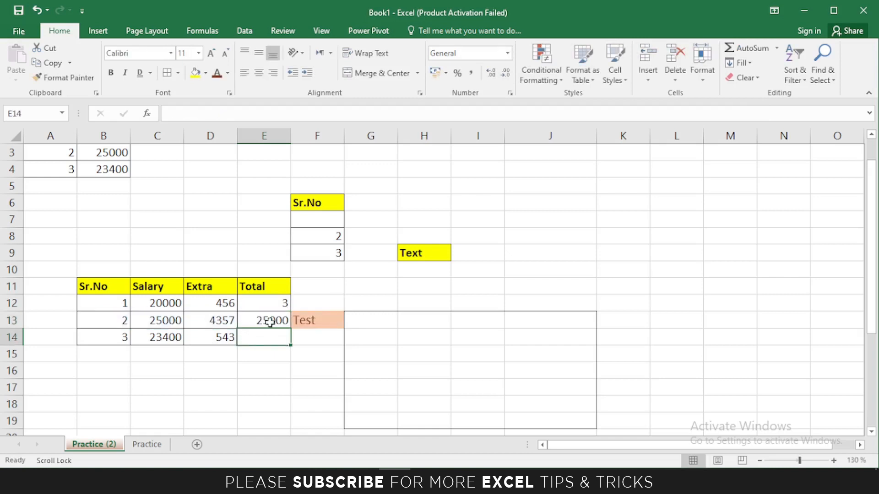
left_click(270, 322)
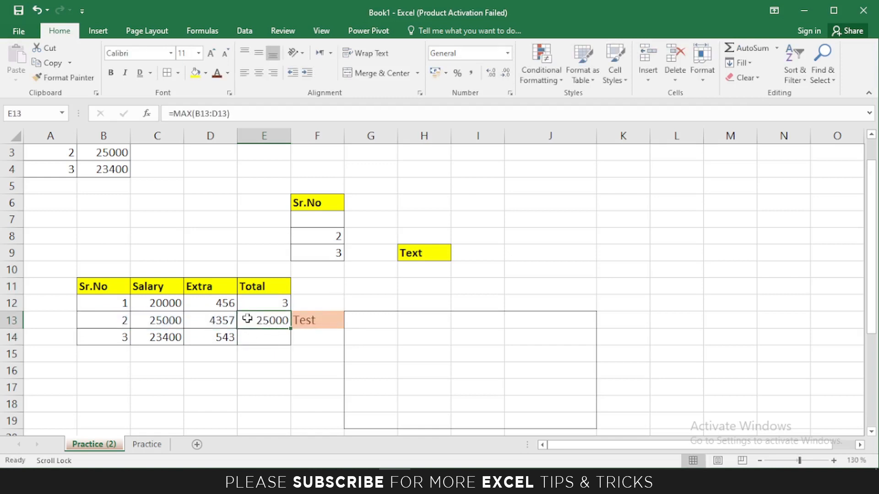
Put MIN(B14:D14) in E14, returning 3.
left_click(259, 338)
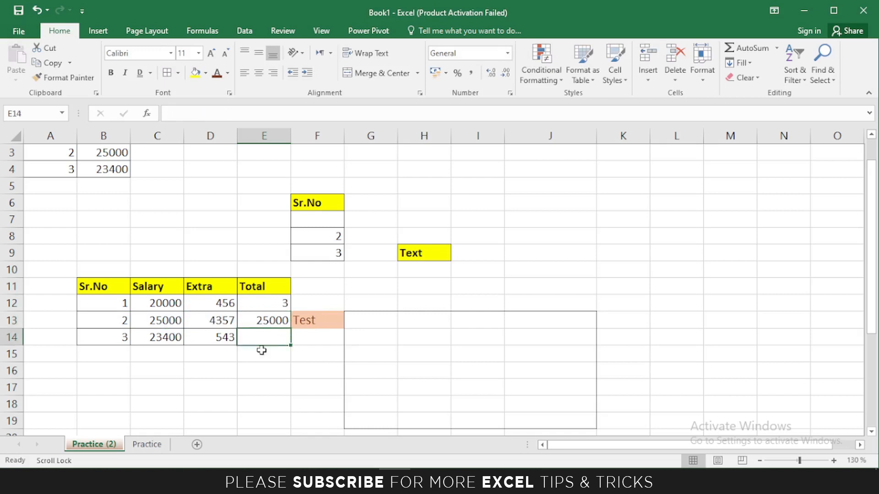
left_click(776, 47)
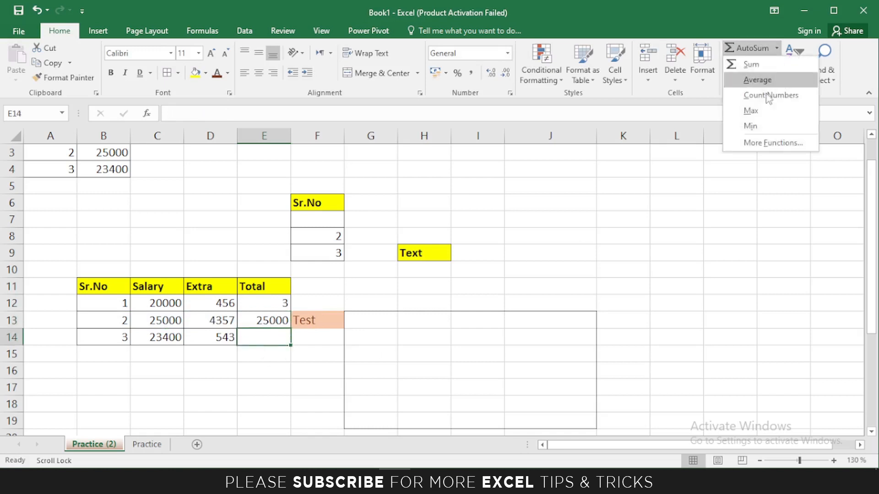
left_click(751, 127)
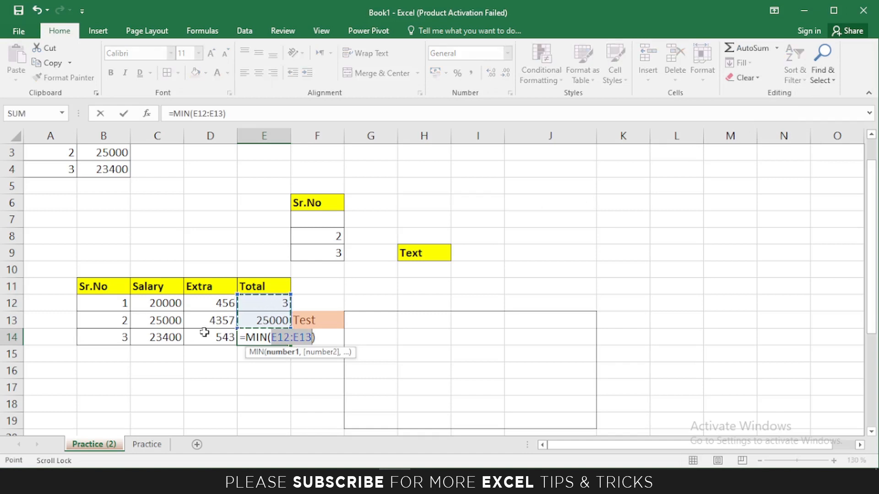
left_click_drag(118, 338, 208, 341)
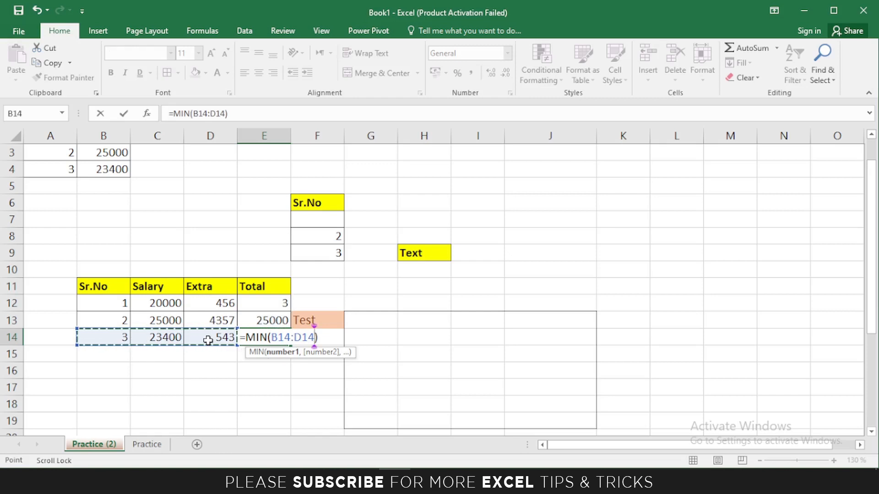
key("Return")
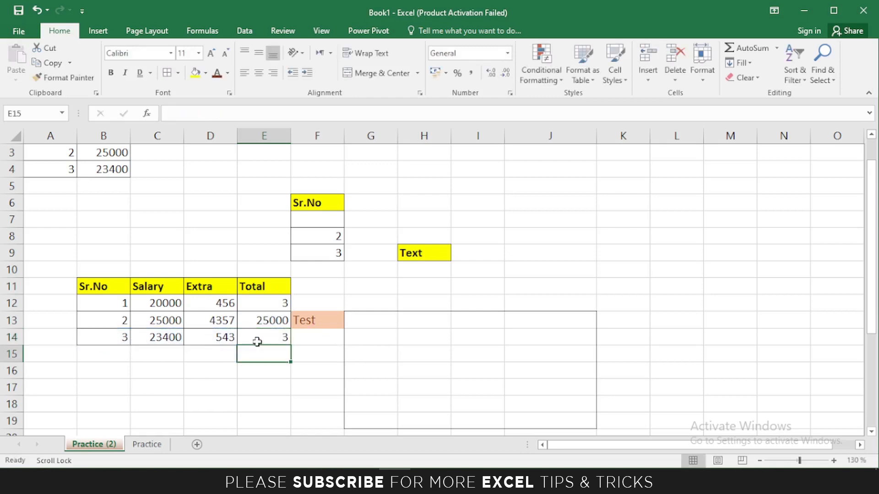
Enter the word 'Test' in cell H28.
left_click(740, 62)
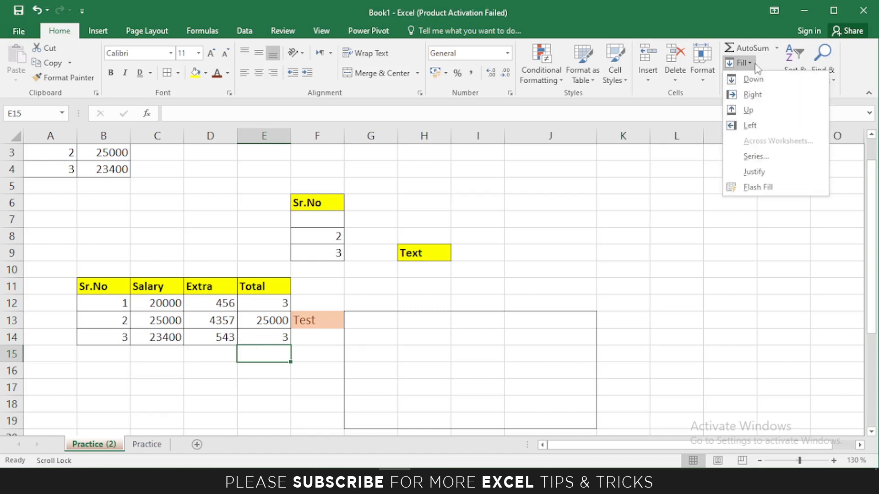
left_click(753, 64)
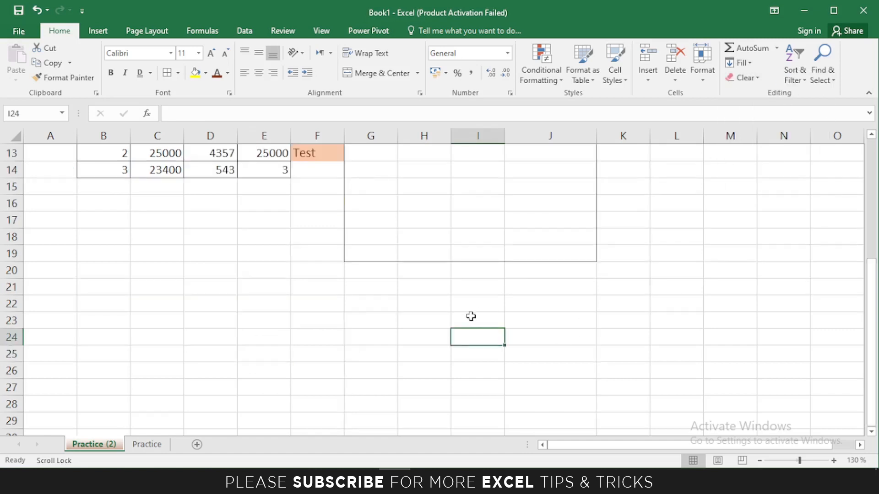
key("Down")
key("Down")
key("Down")
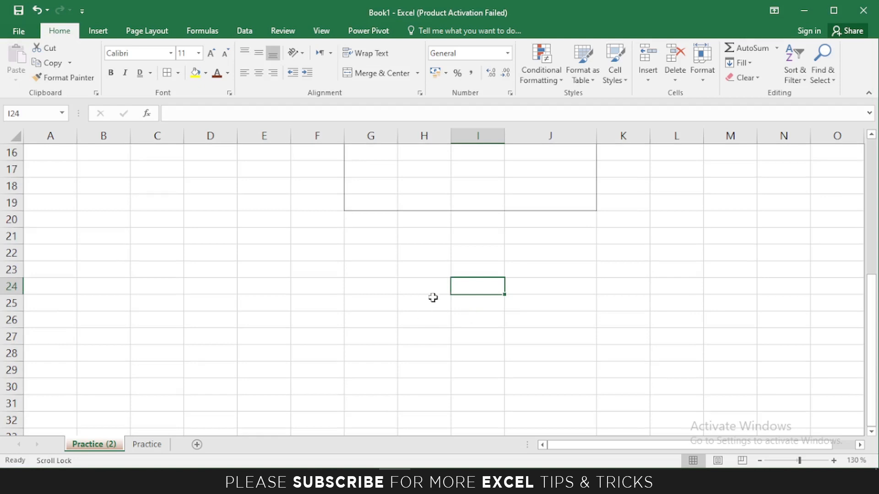
key("Down")
key("Down")
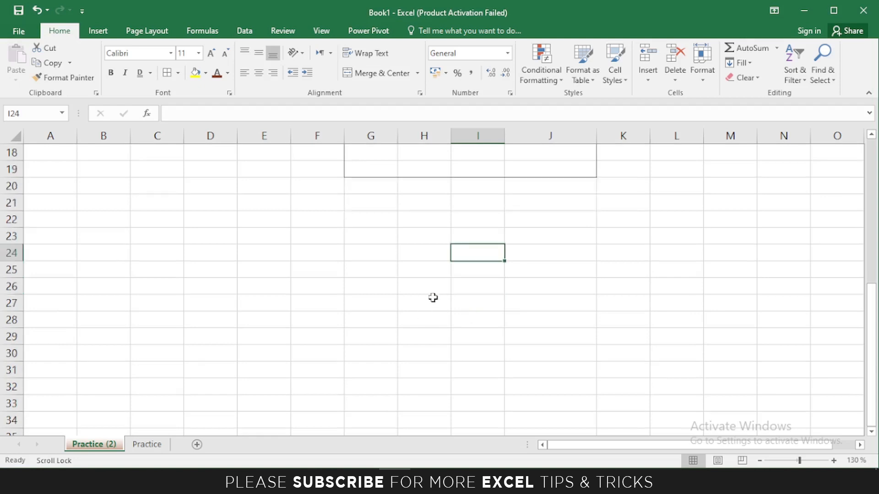
key("Down")
key("Down")
left_click(439, 290)
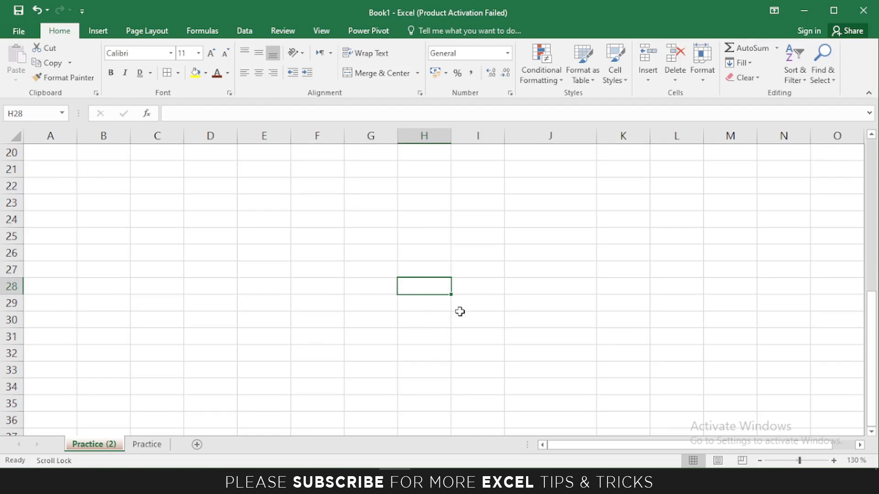
type("Test")
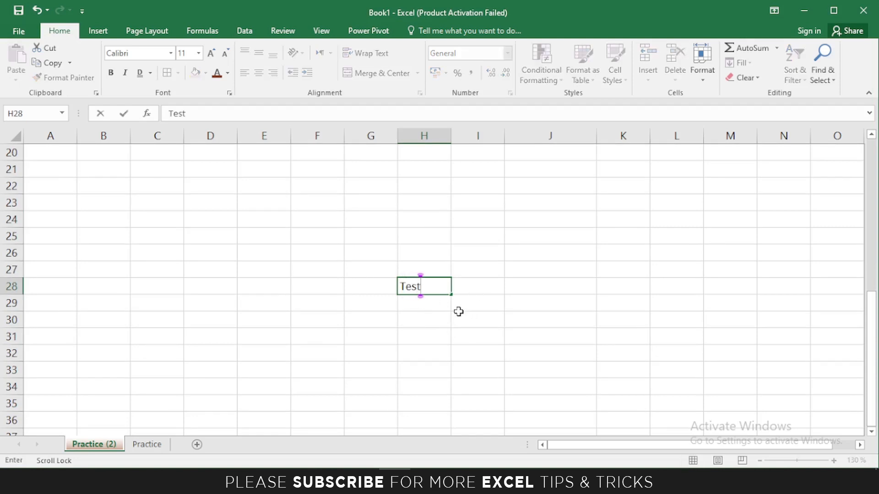
left_click(507, 302)
Fill Test down H29:H36, then undo that downward fill.
left_click_drag(418, 287, 418, 416)
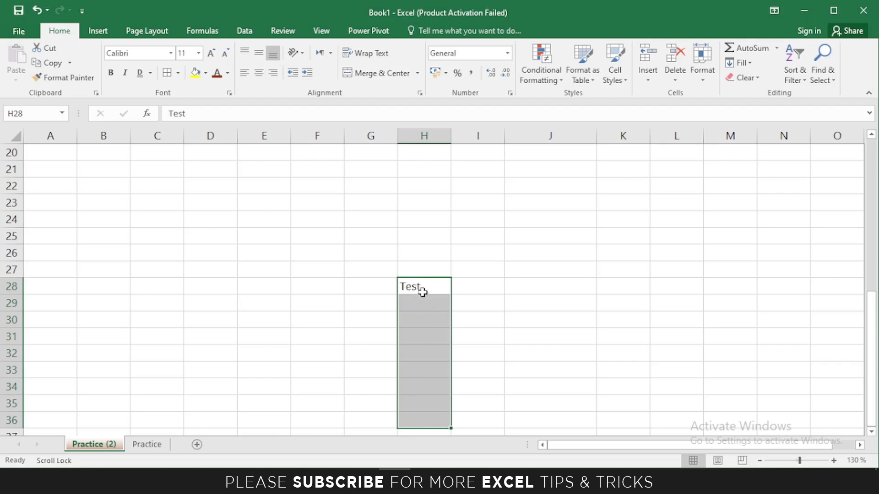
left_click(741, 63)
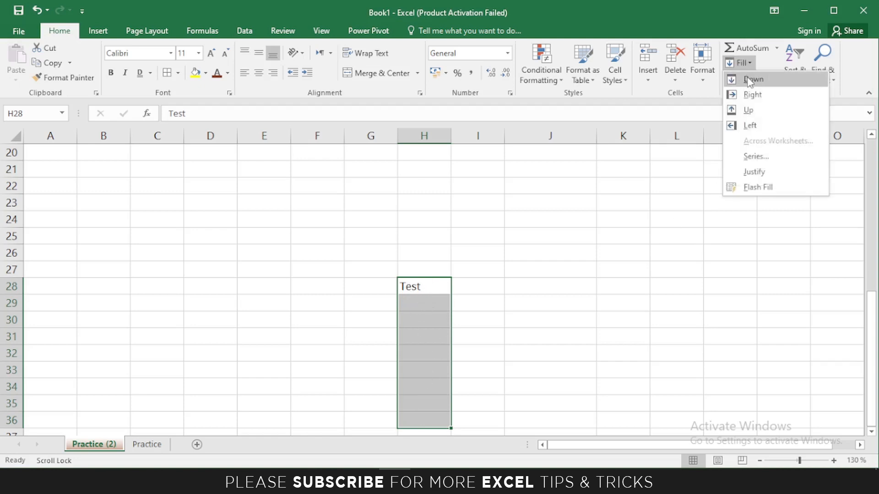
left_click(747, 81)
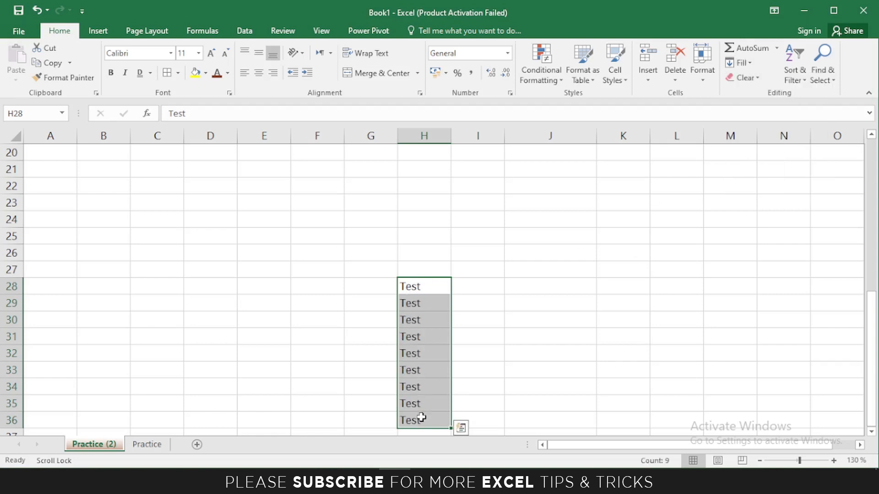
key("ctrl+q")
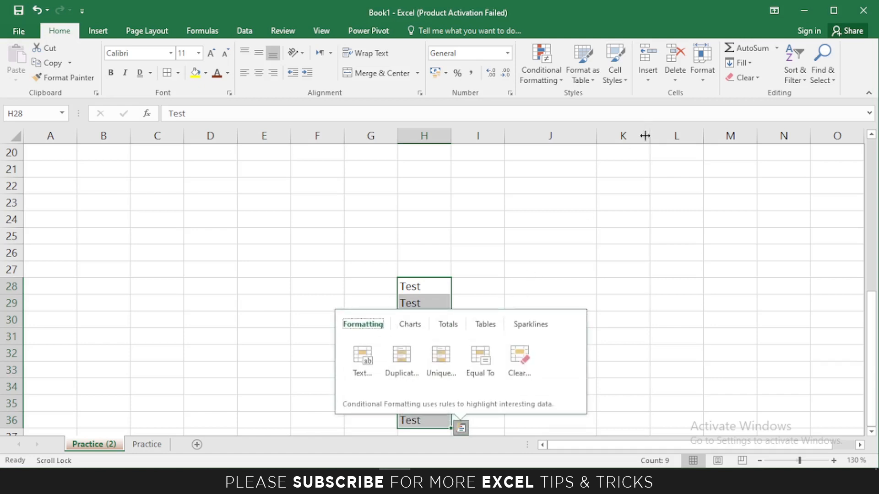
left_click(554, 238)
key("ctrl+z")
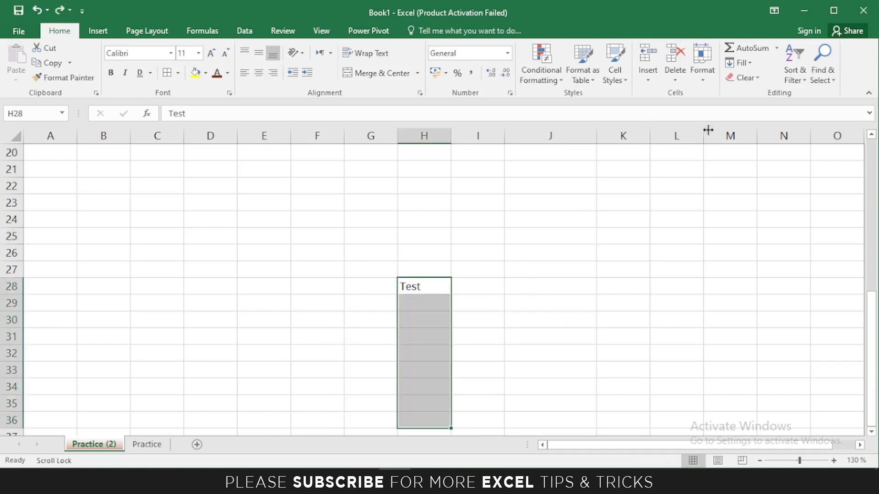
left_click(740, 64)
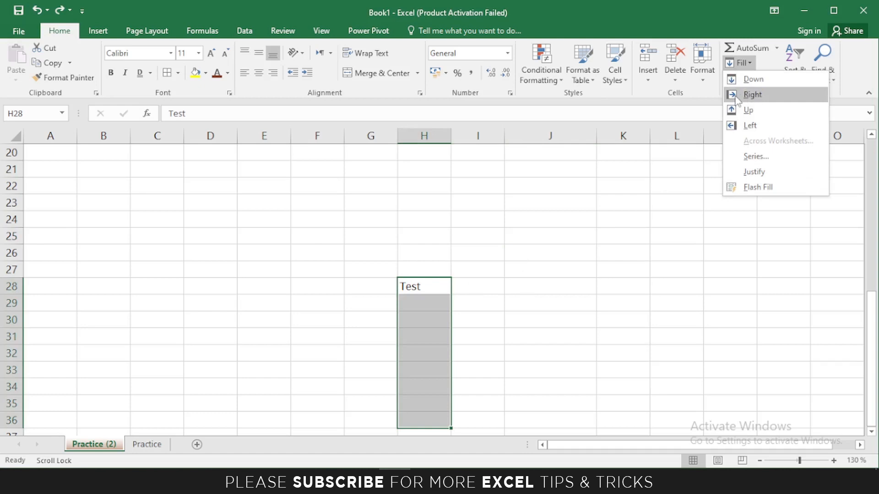
key("Escape")
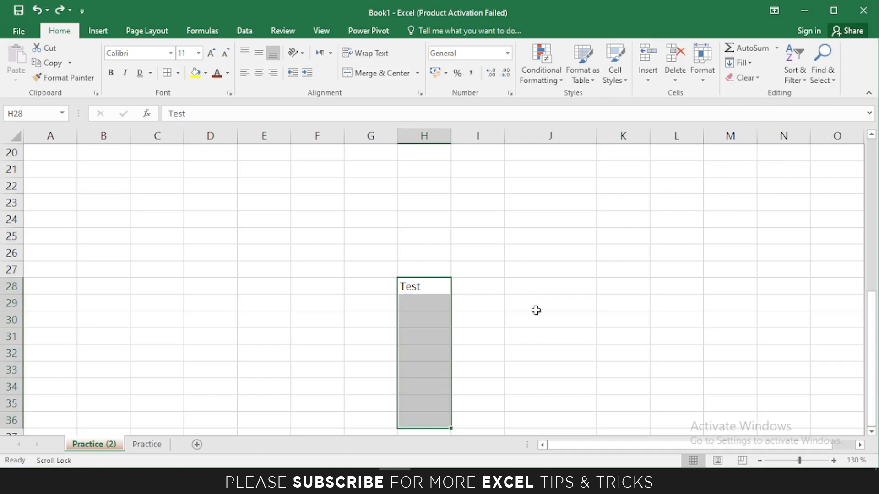
Fill Test rightward from H28 across I28:M28.
left_click(419, 287)
left_click_drag(419, 287, 720, 290)
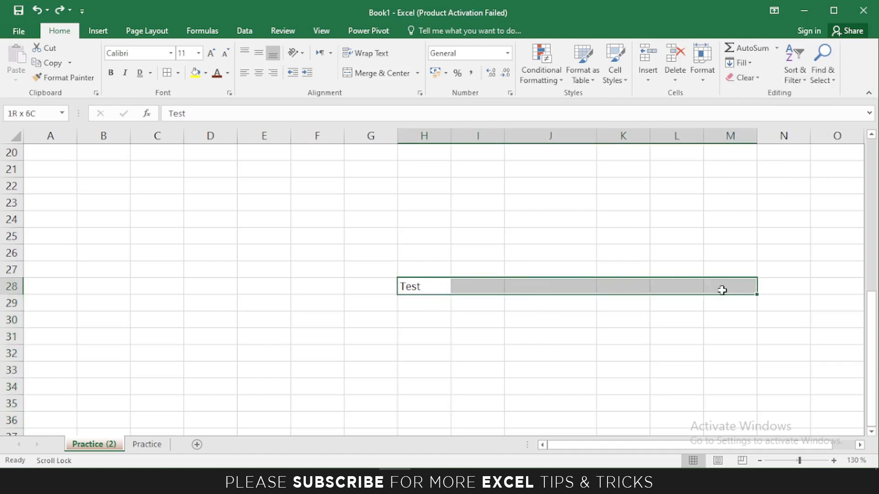
left_click(739, 63)
left_click(752, 92)
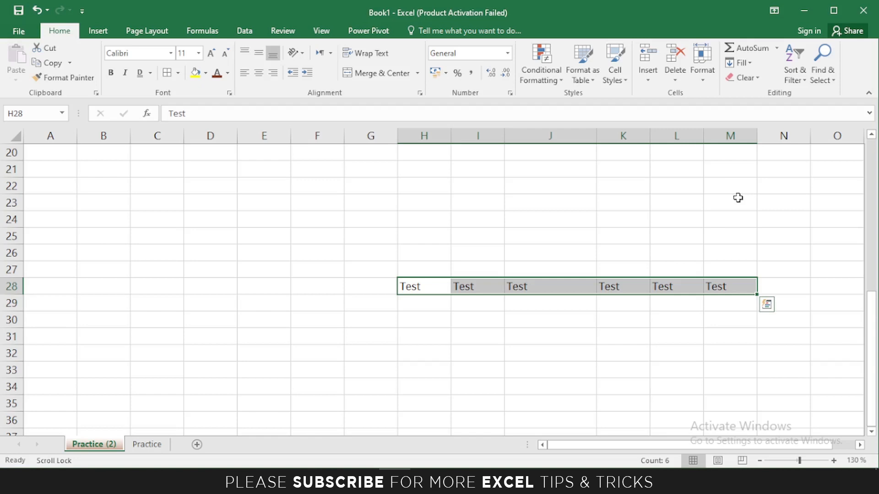
Fill Test upward from H28 into H21:H27.
left_click(737, 63)
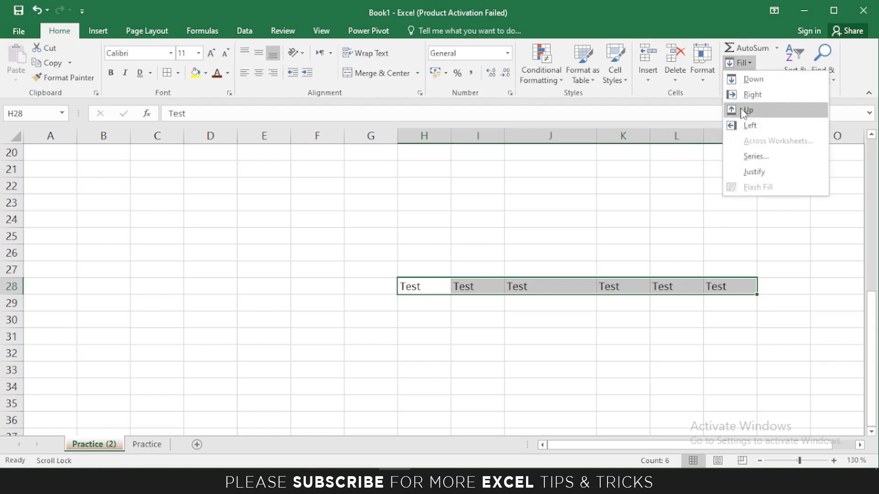
left_click(421, 286)
left_click_drag(422, 288, 417, 176)
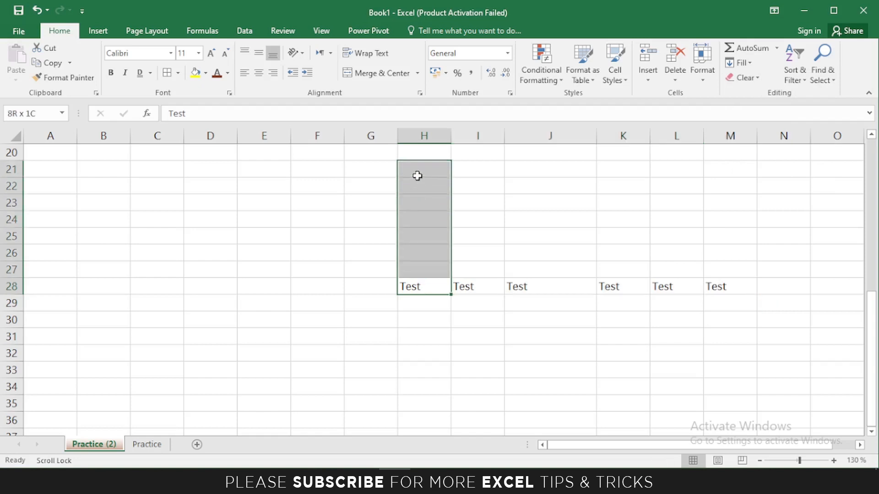
left_click(737, 64)
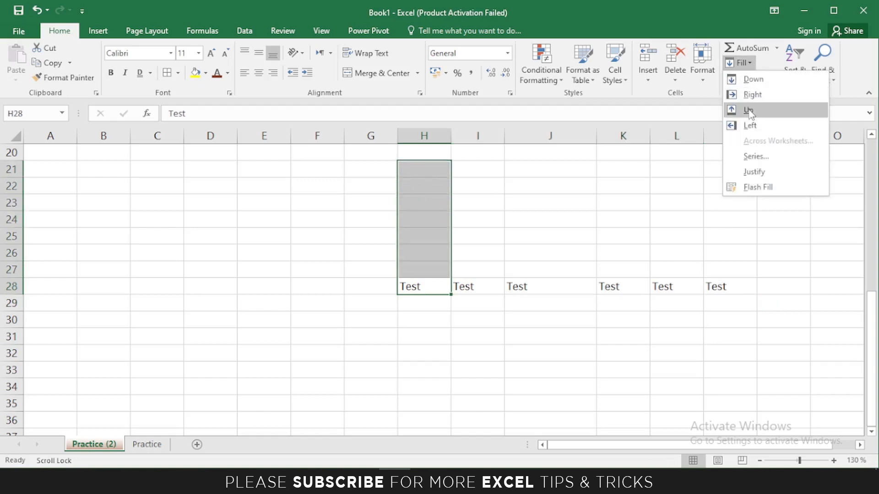
left_click(748, 111)
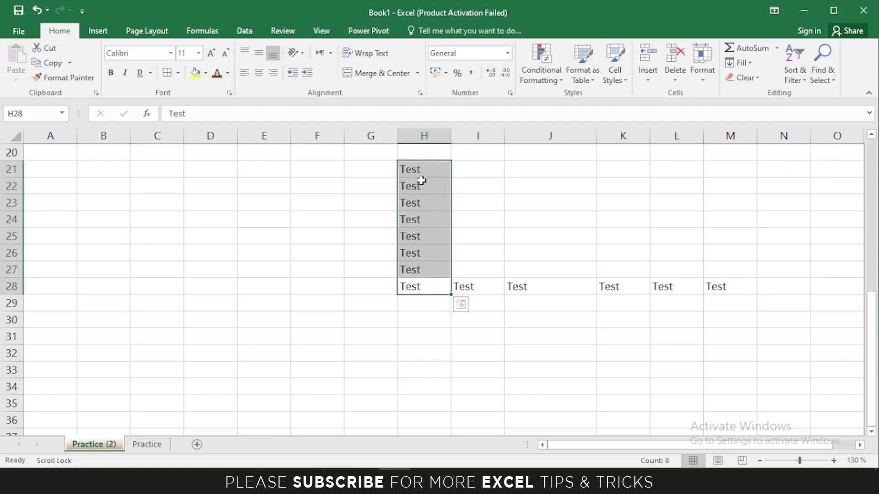
Fill Test leftward from H28 into C28:G28.
left_click(419, 269, "shift")
left_click_drag(420, 293, 154, 287)
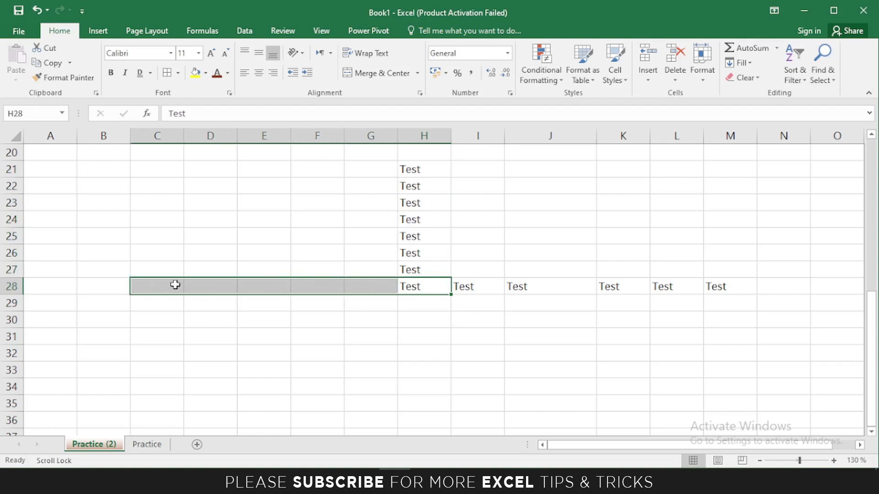
left_click(744, 63)
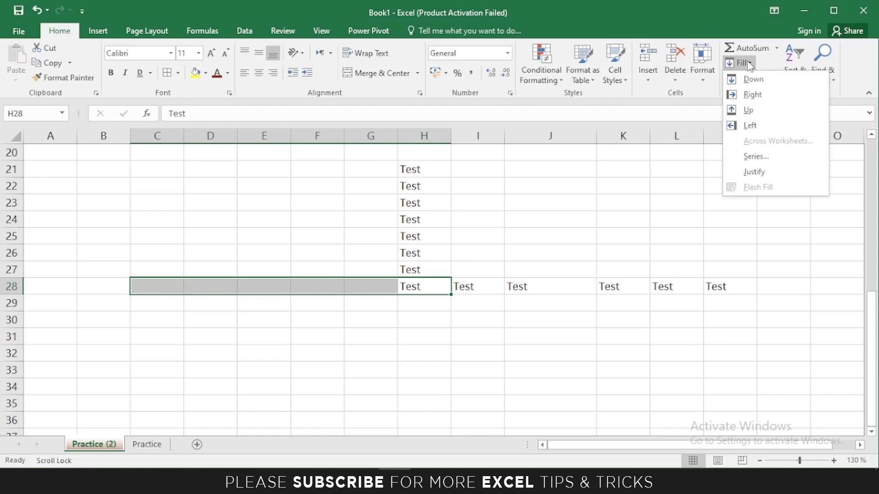
left_click(749, 126)
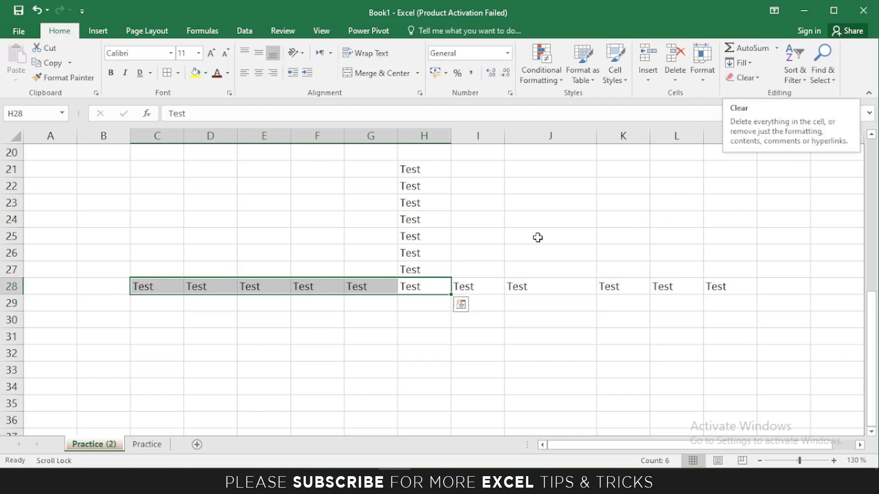
key("Up")
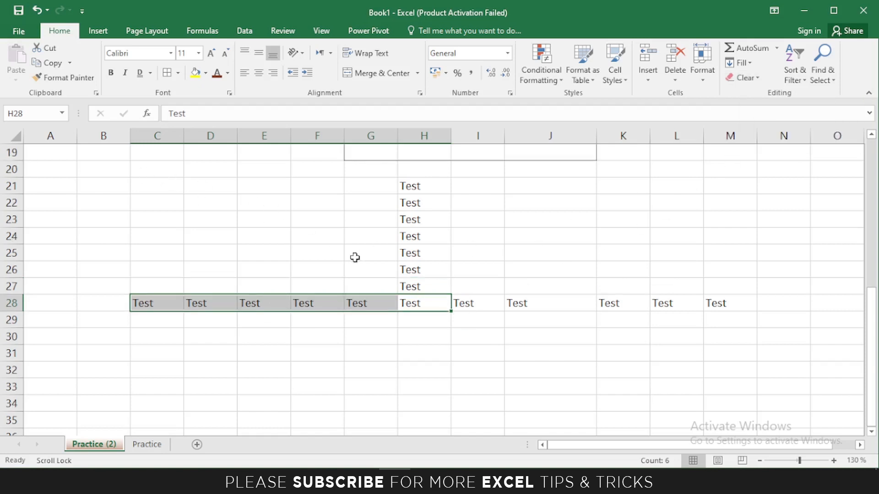
Clear All on the block of Test cells in C20:M29.
left_click_drag(708, 309, 757, 314)
left_click(744, 78)
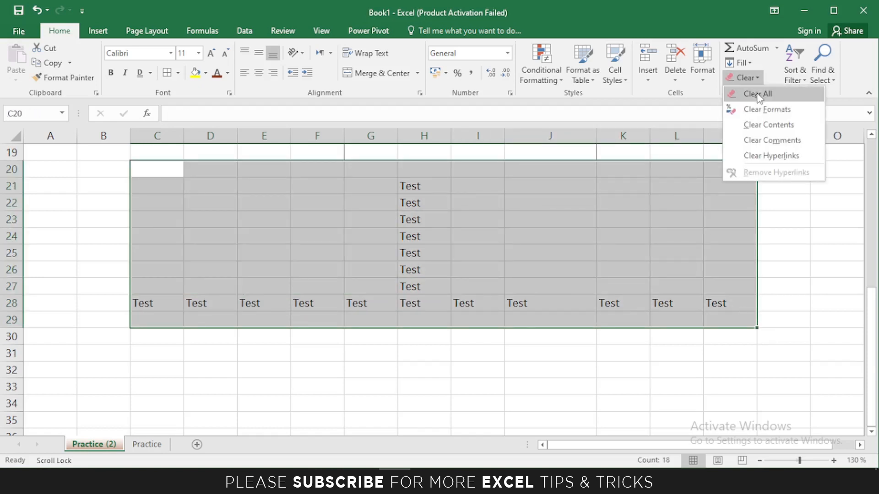
left_click(757, 95)
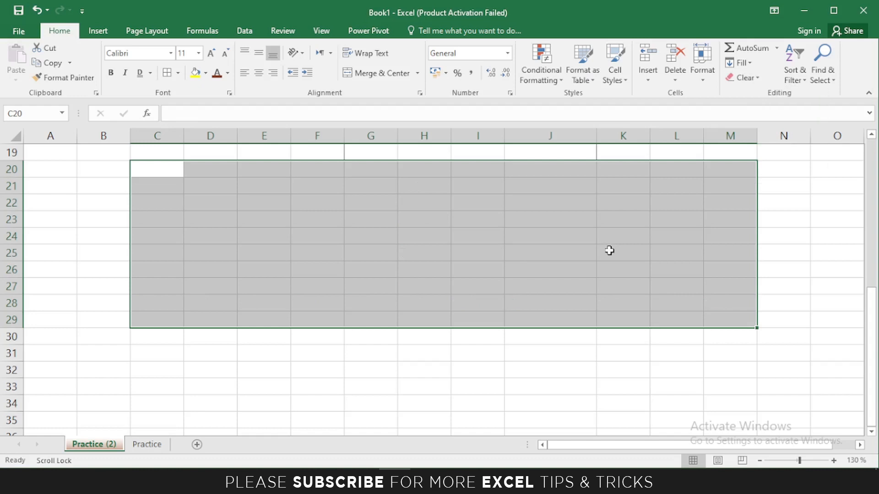
scroll(609, 250, "up", 4)
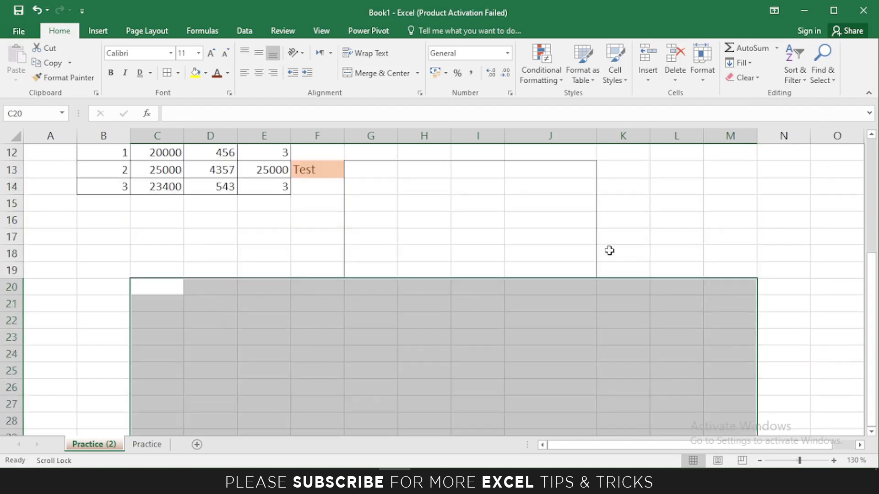
Clear the formats and then the contents of the Sr.No/Salary/Extra/Total table B11:E14.
left_click(94, 202)
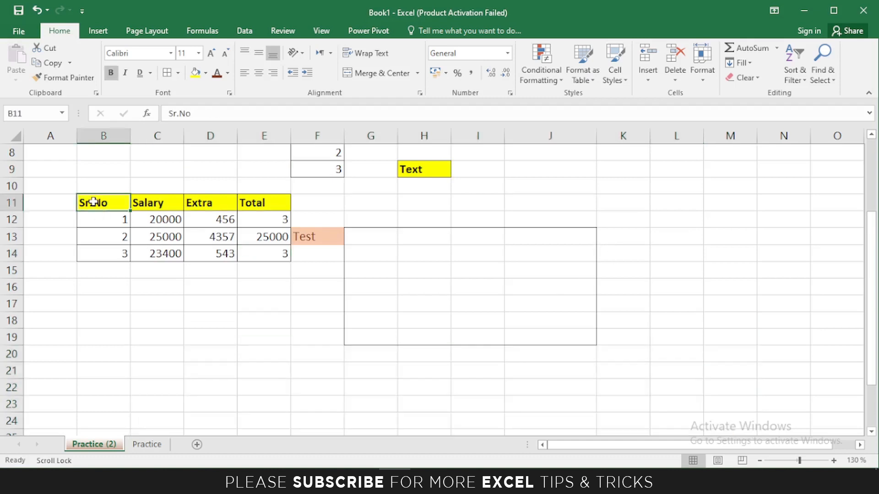
left_click_drag(97, 203, 251, 251)
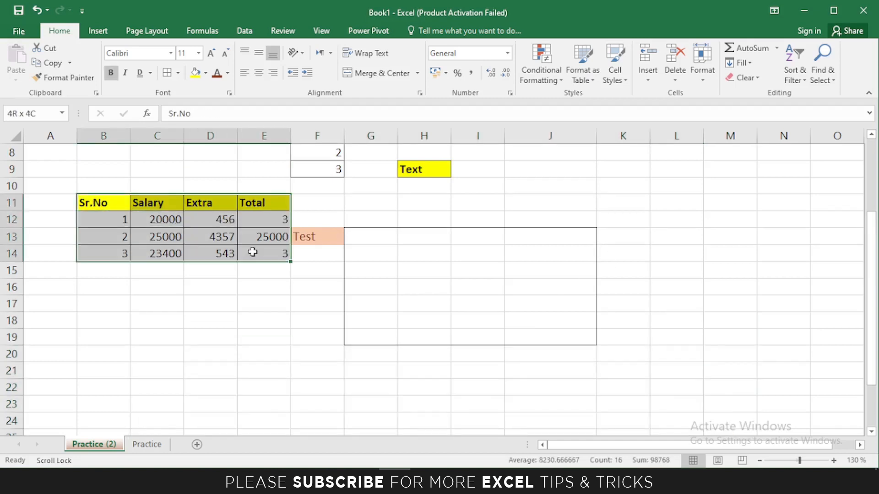
left_click(743, 77)
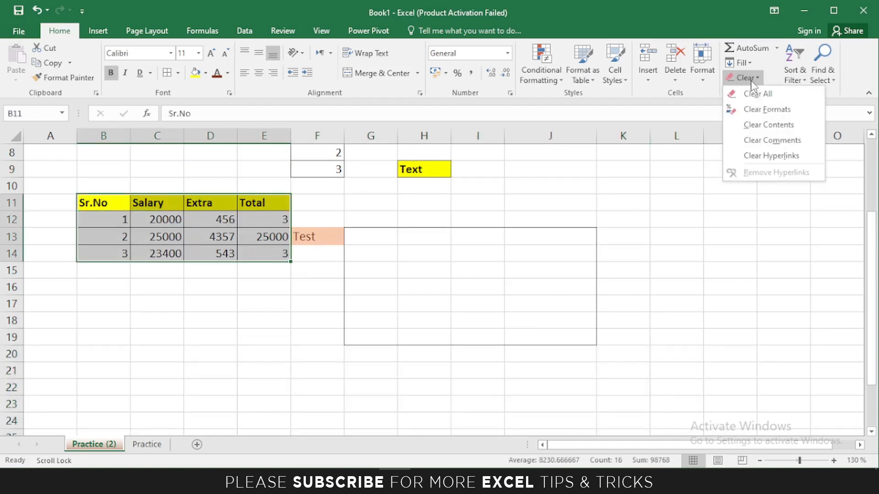
left_click(752, 110)
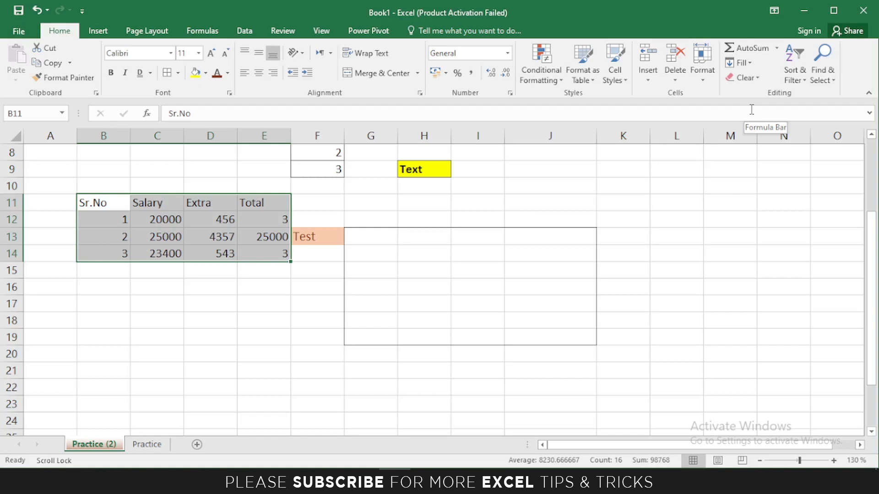
left_click(742, 78)
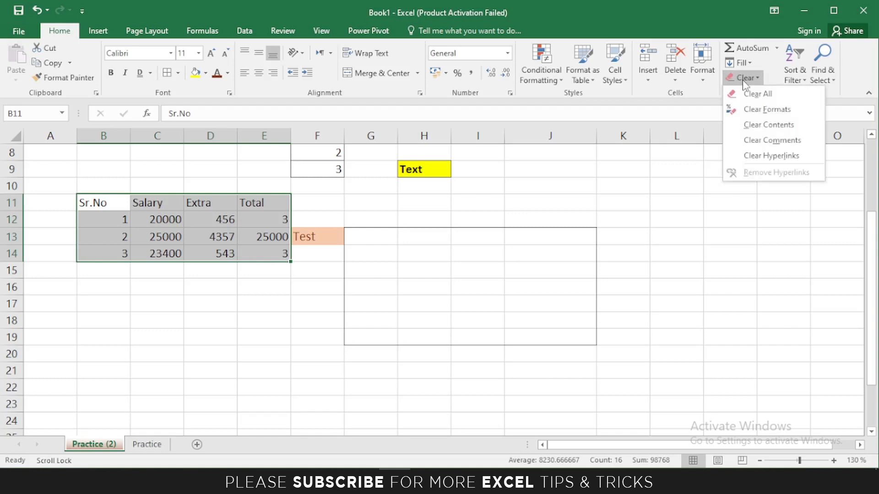
left_click(754, 125)
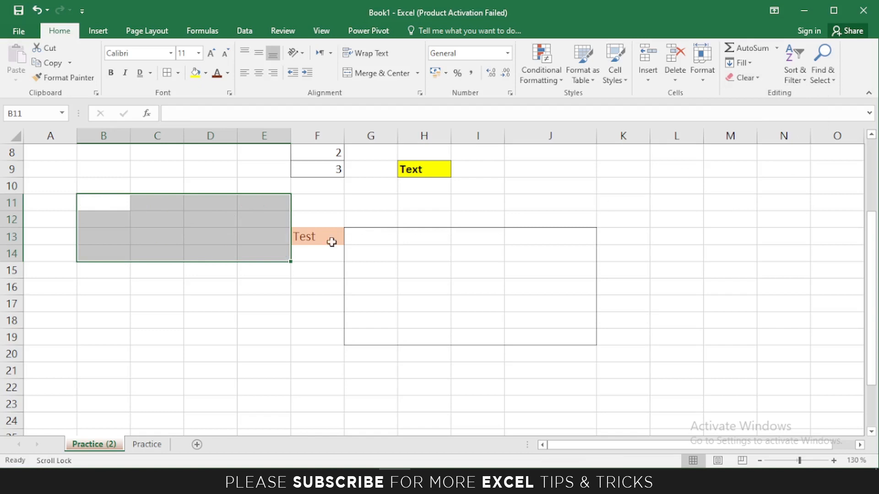
scroll(295, 247, "up", 1)
left_click(745, 78)
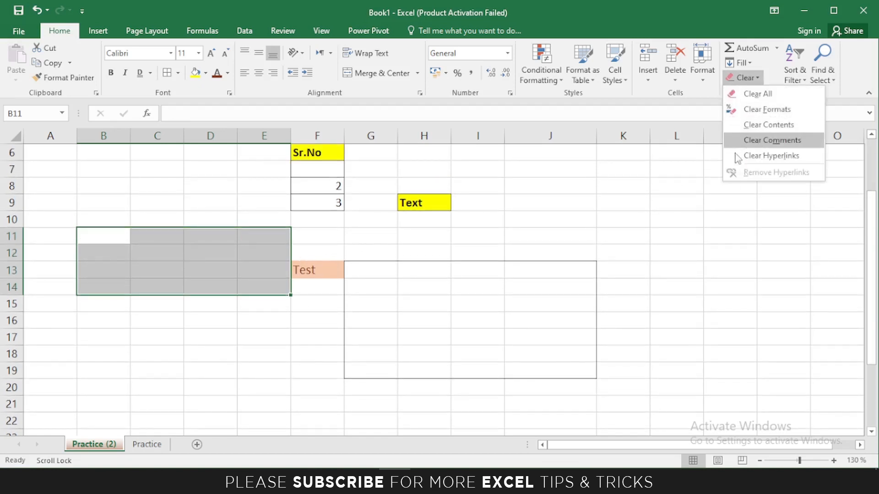
left_click(652, 171)
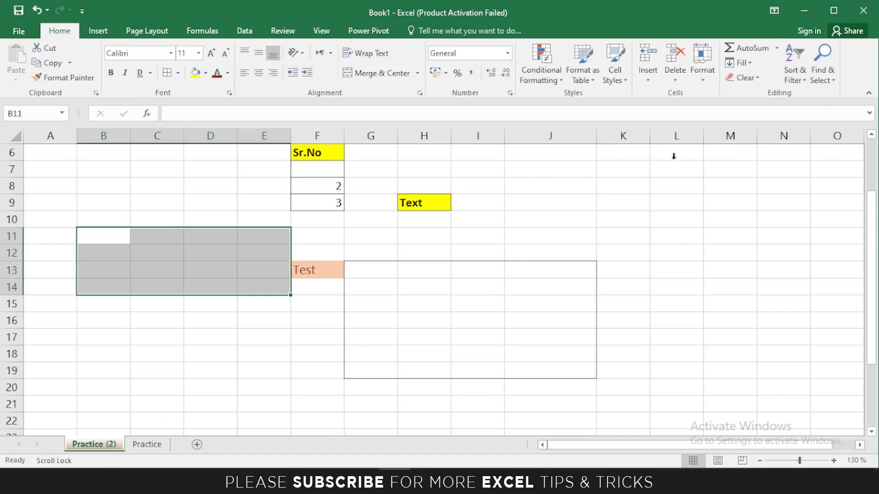
scroll(363, 216, "up", 2)
Add filter dropdowns to the Sr.No and Salary headers of table A1:B4.
left_click_drag(50, 152, 107, 200)
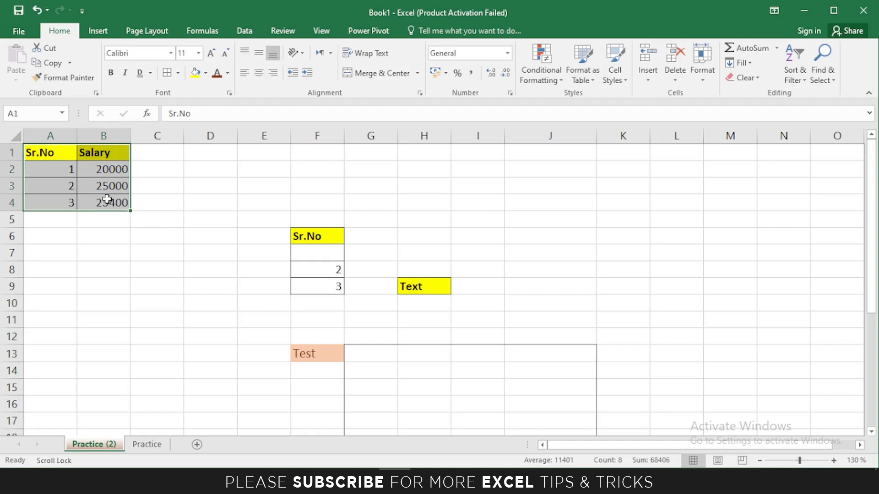
left_click(795, 73)
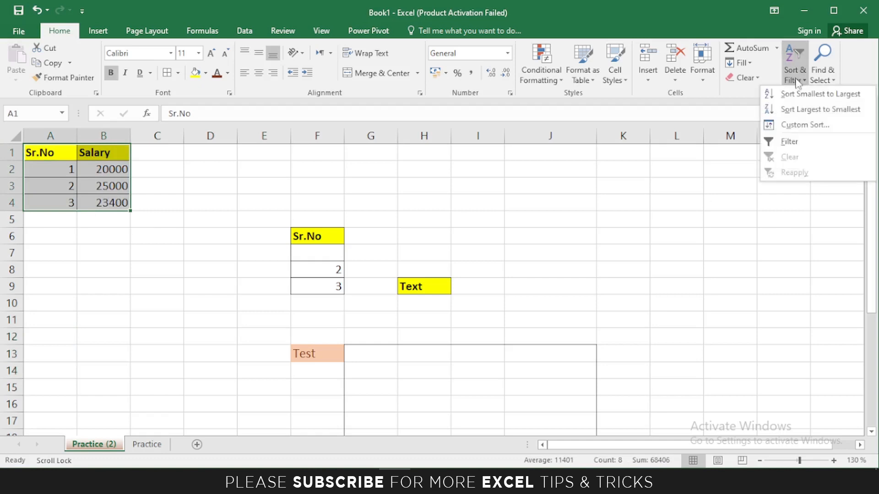
left_click(789, 141)
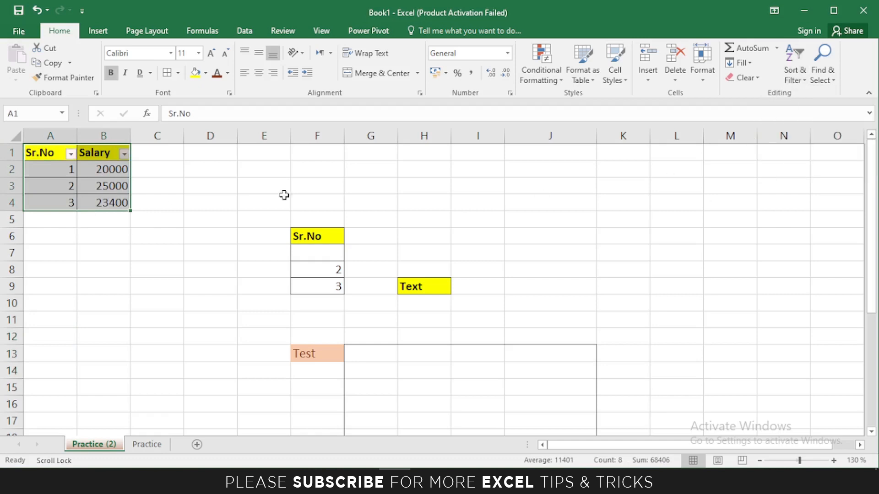
left_click(151, 174)
Filter the Sr.No column to show only the row with value 2.
left_click(50, 155)
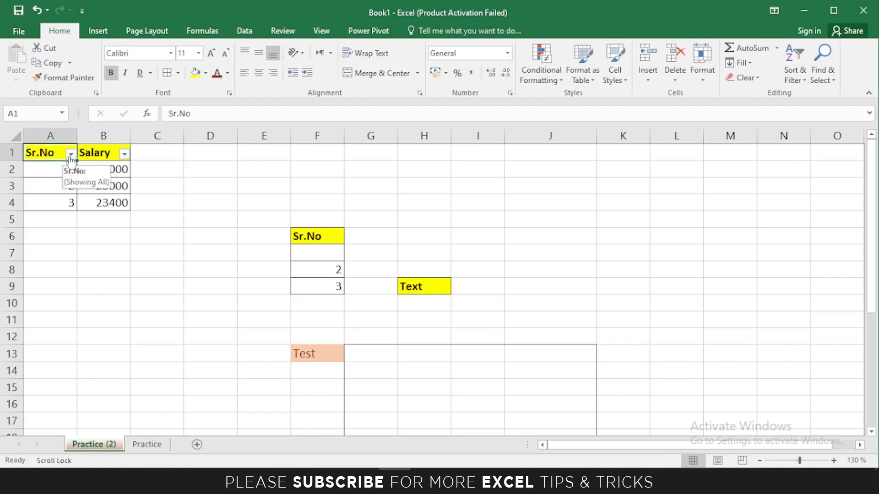
left_click(71, 156)
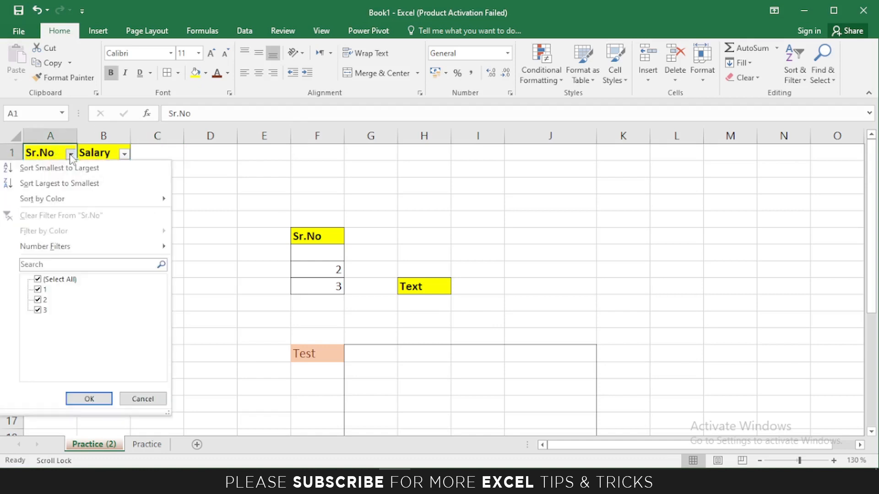
left_click(46, 279)
left_click(44, 300)
left_click(89, 399)
Undo the filter so all three salary rows are shown again.
left_click(54, 170)
left_click_drag(79, 173, 106, 172)
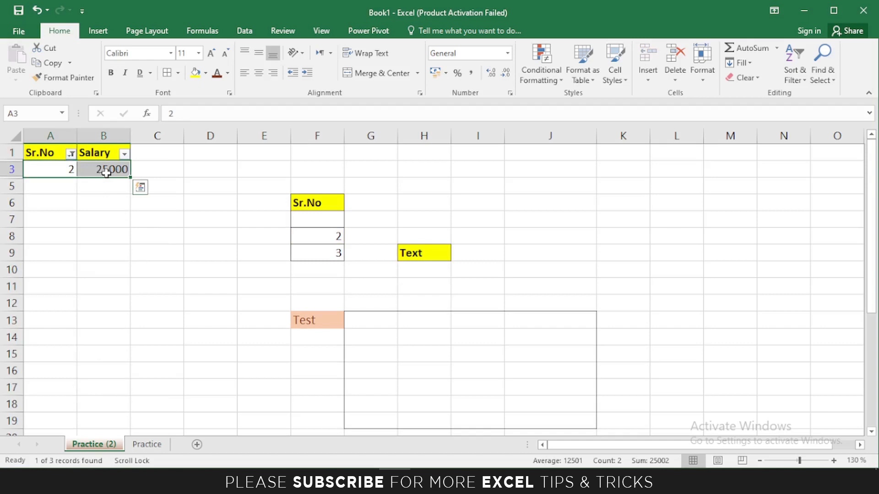
key("ctrl+z")
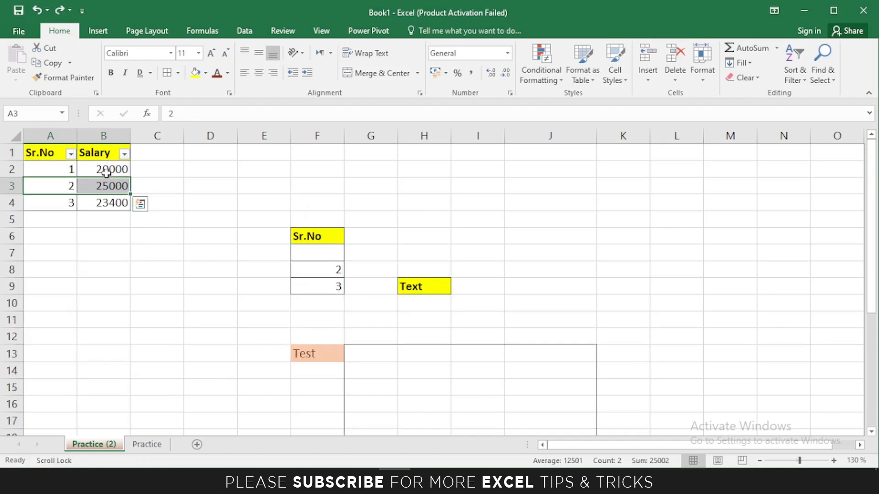